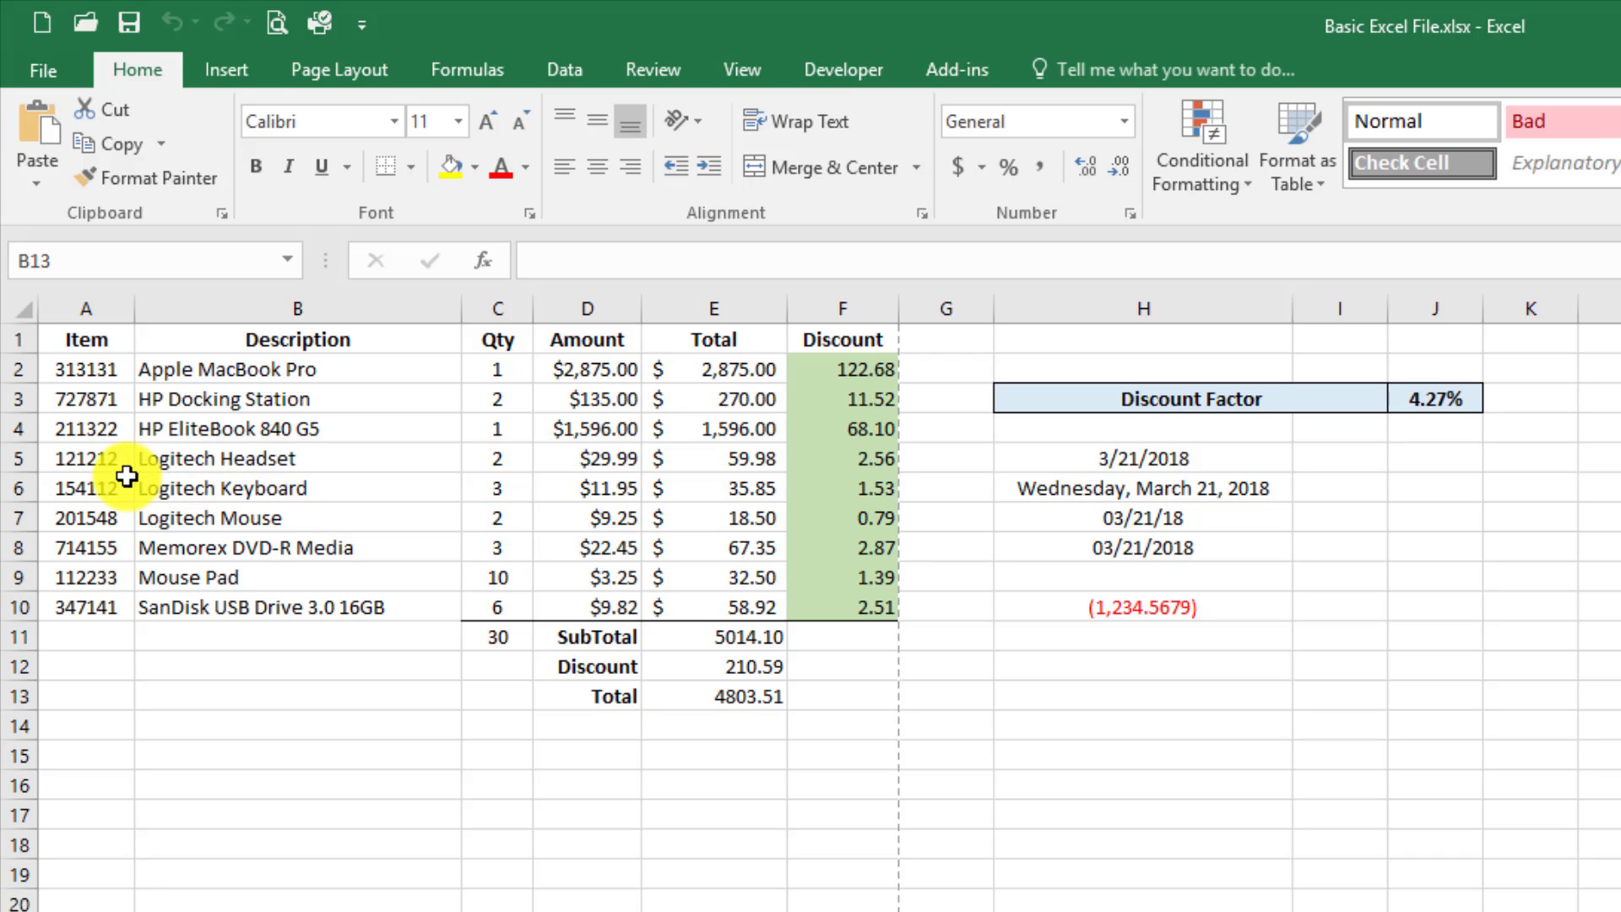
Insert a horizontal page break above row 5, at cell A5 of the item list
click(102, 464)
key(ctrl+e)
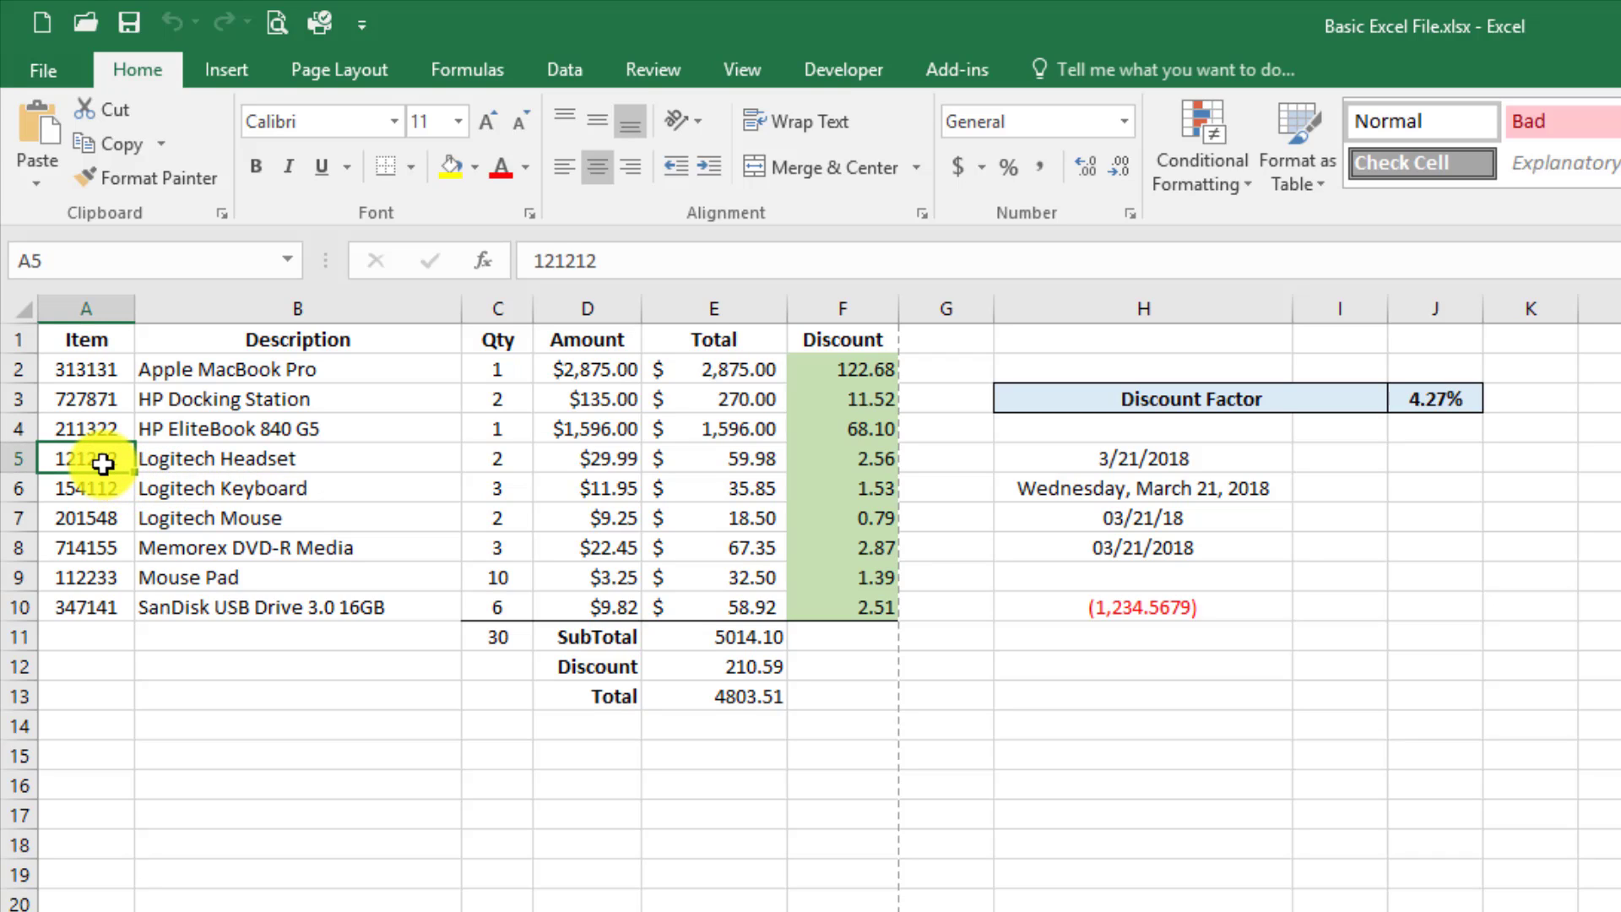
click(318, 74)
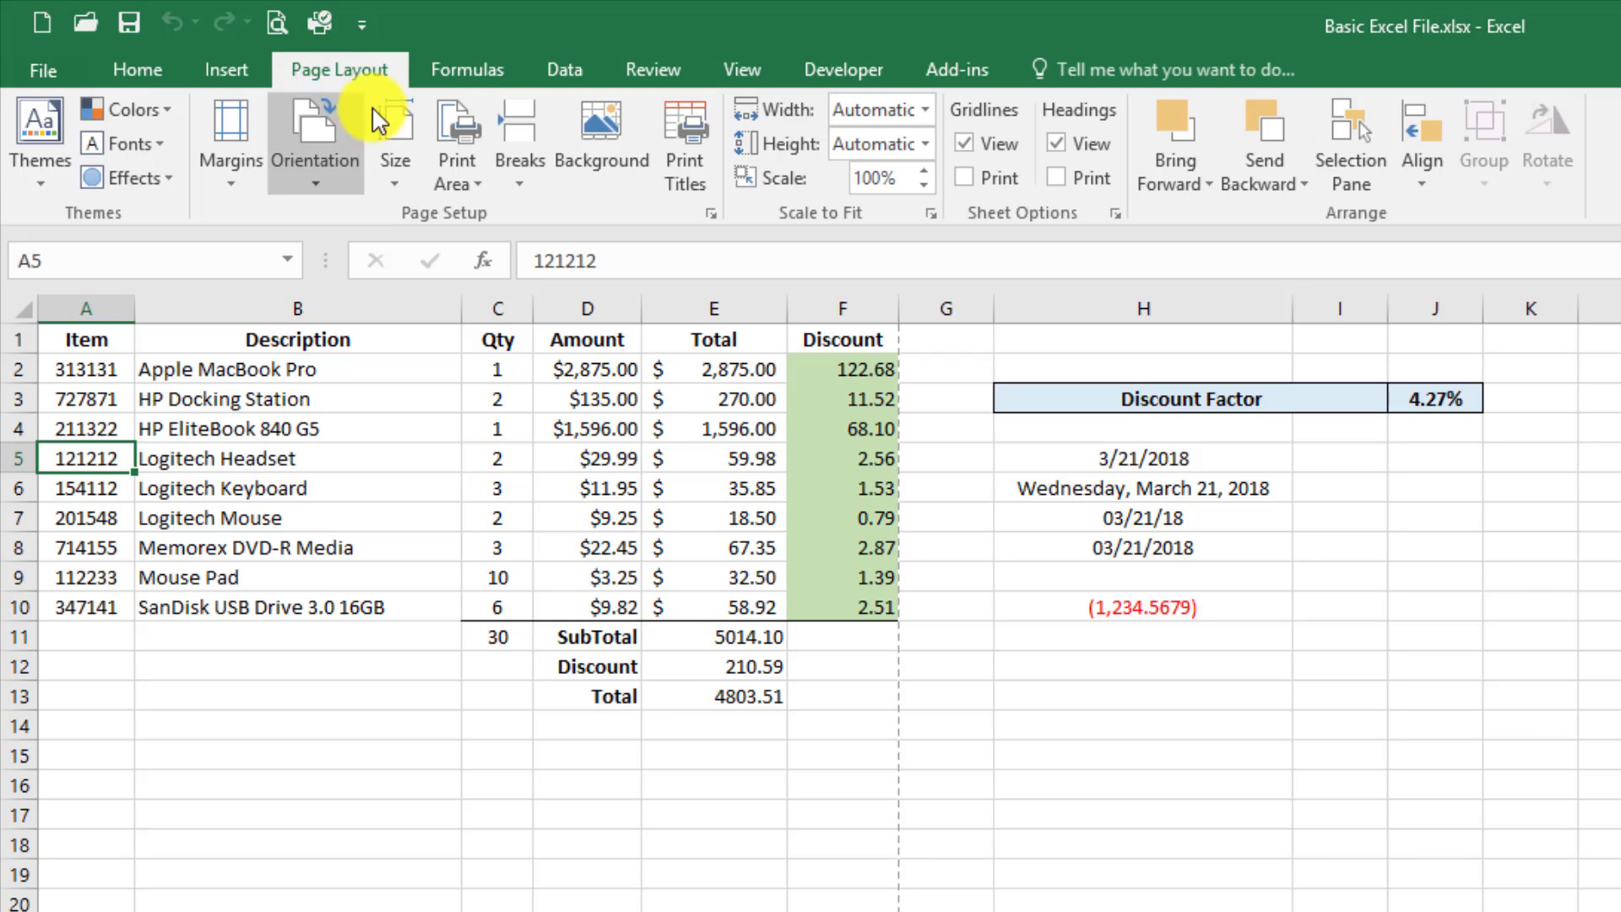
click(515, 186)
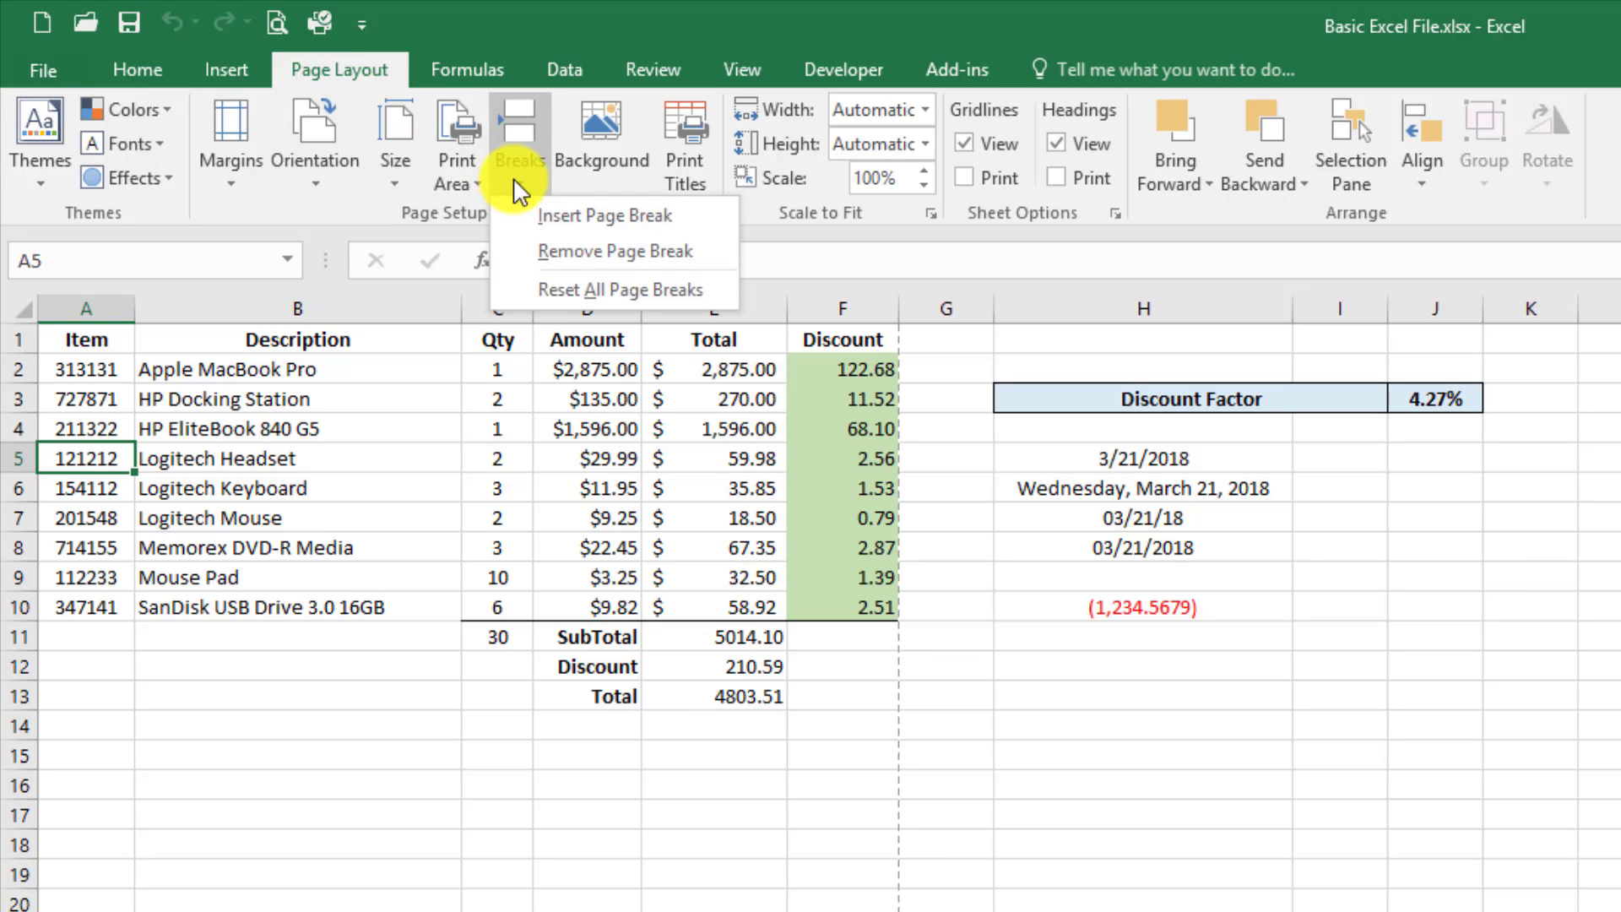
click(599, 221)
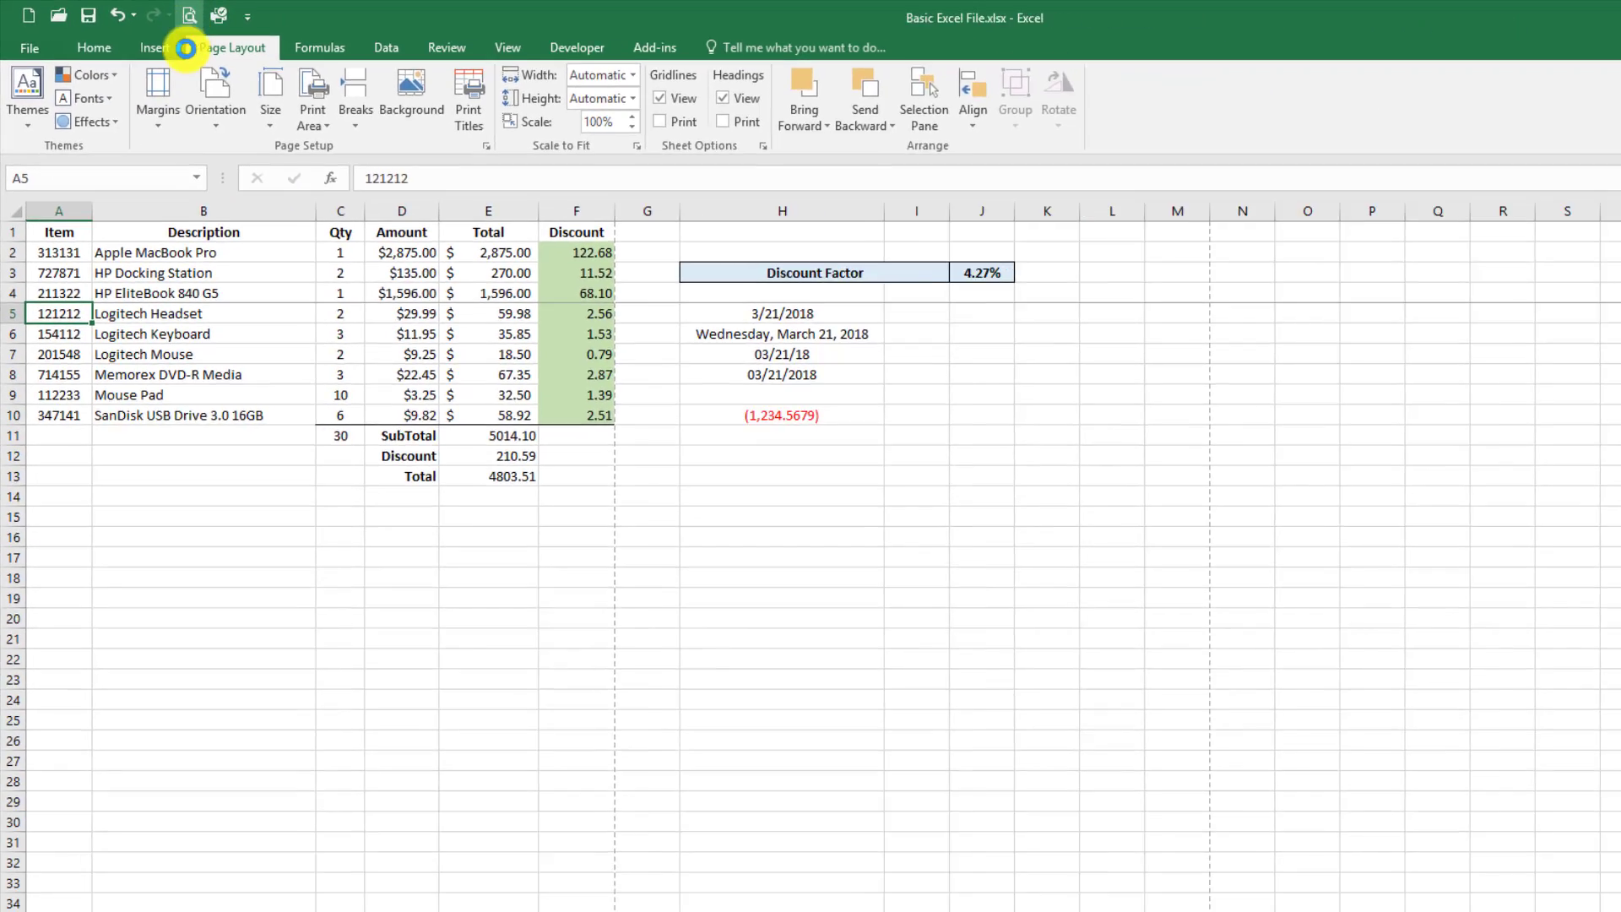
Preview the first two printed pages to check how the rows are split, and return to the worksheet
click(280, 22)
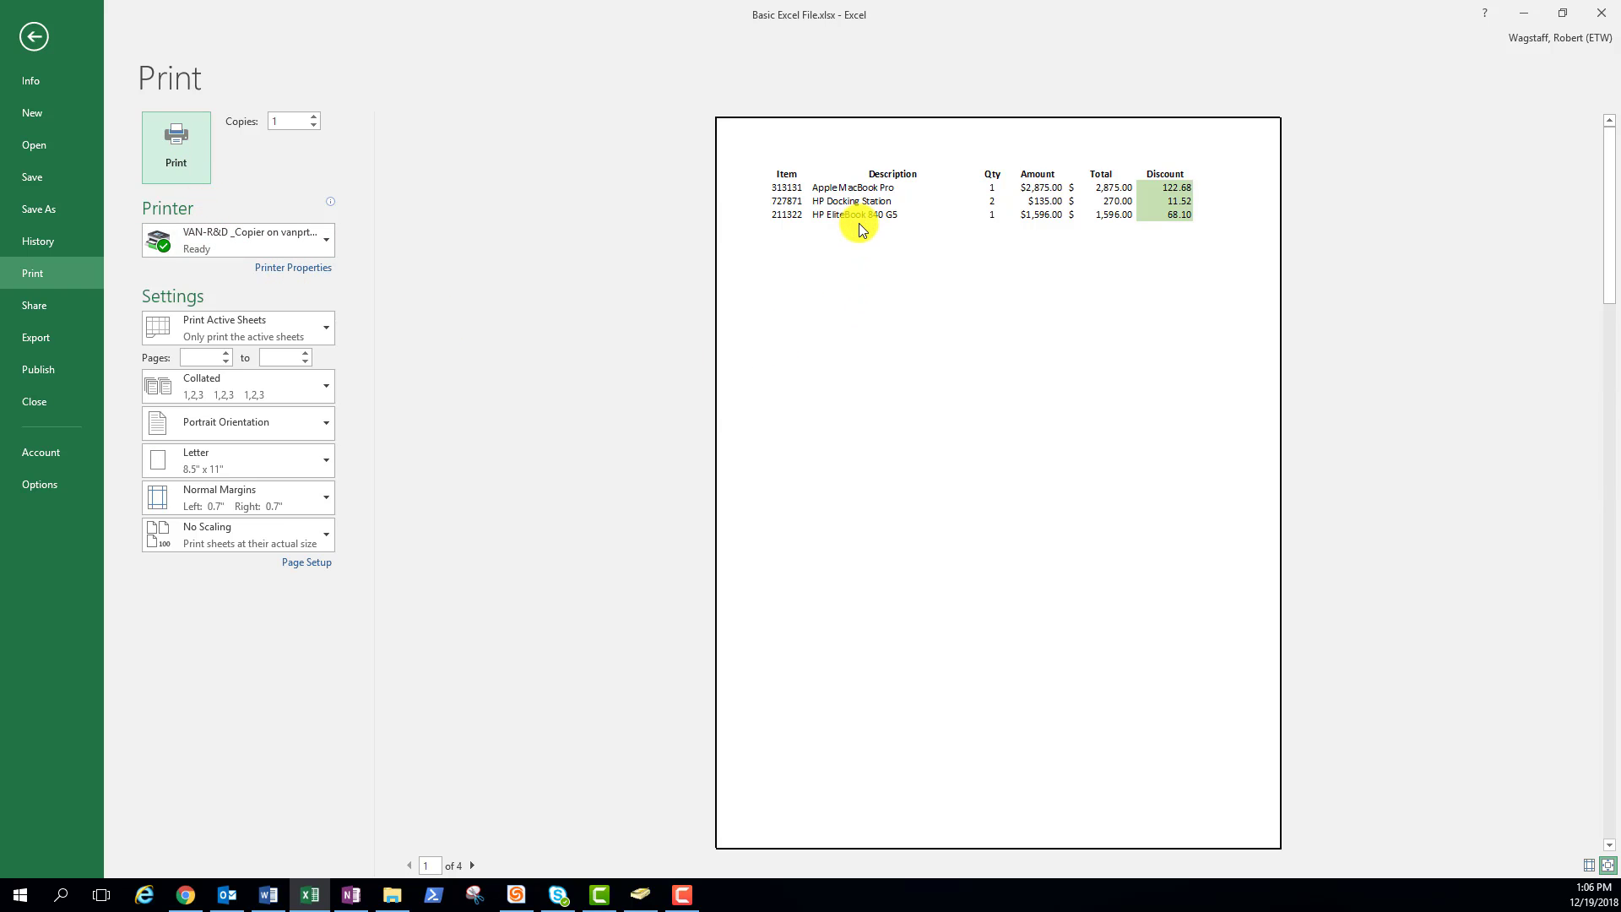
click(475, 865)
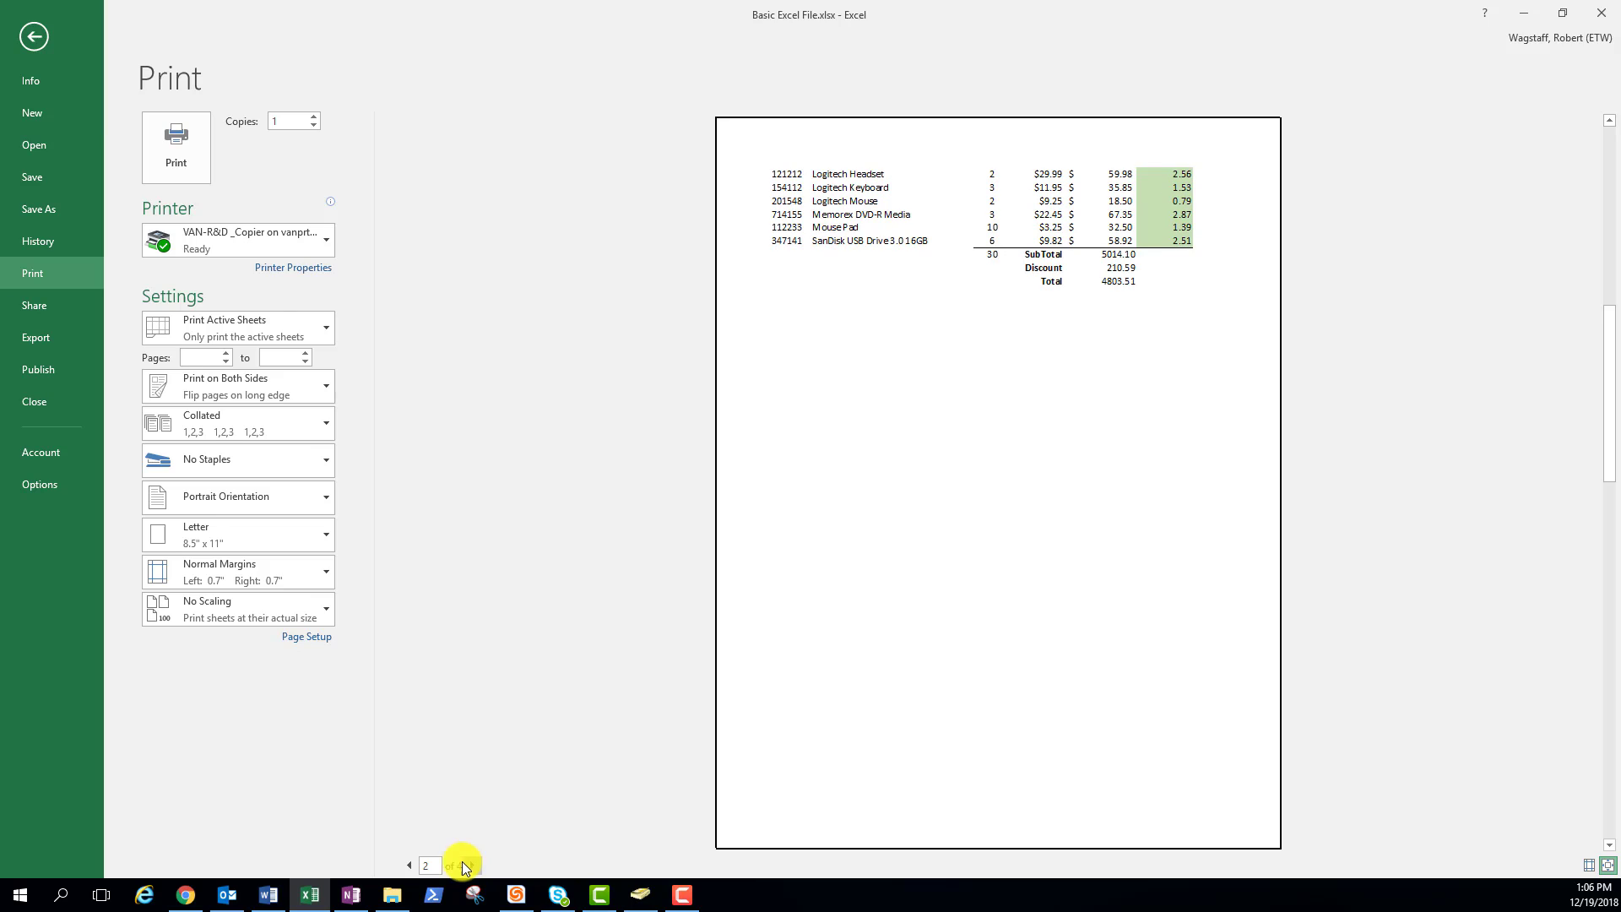
click(409, 863)
key(Escape)
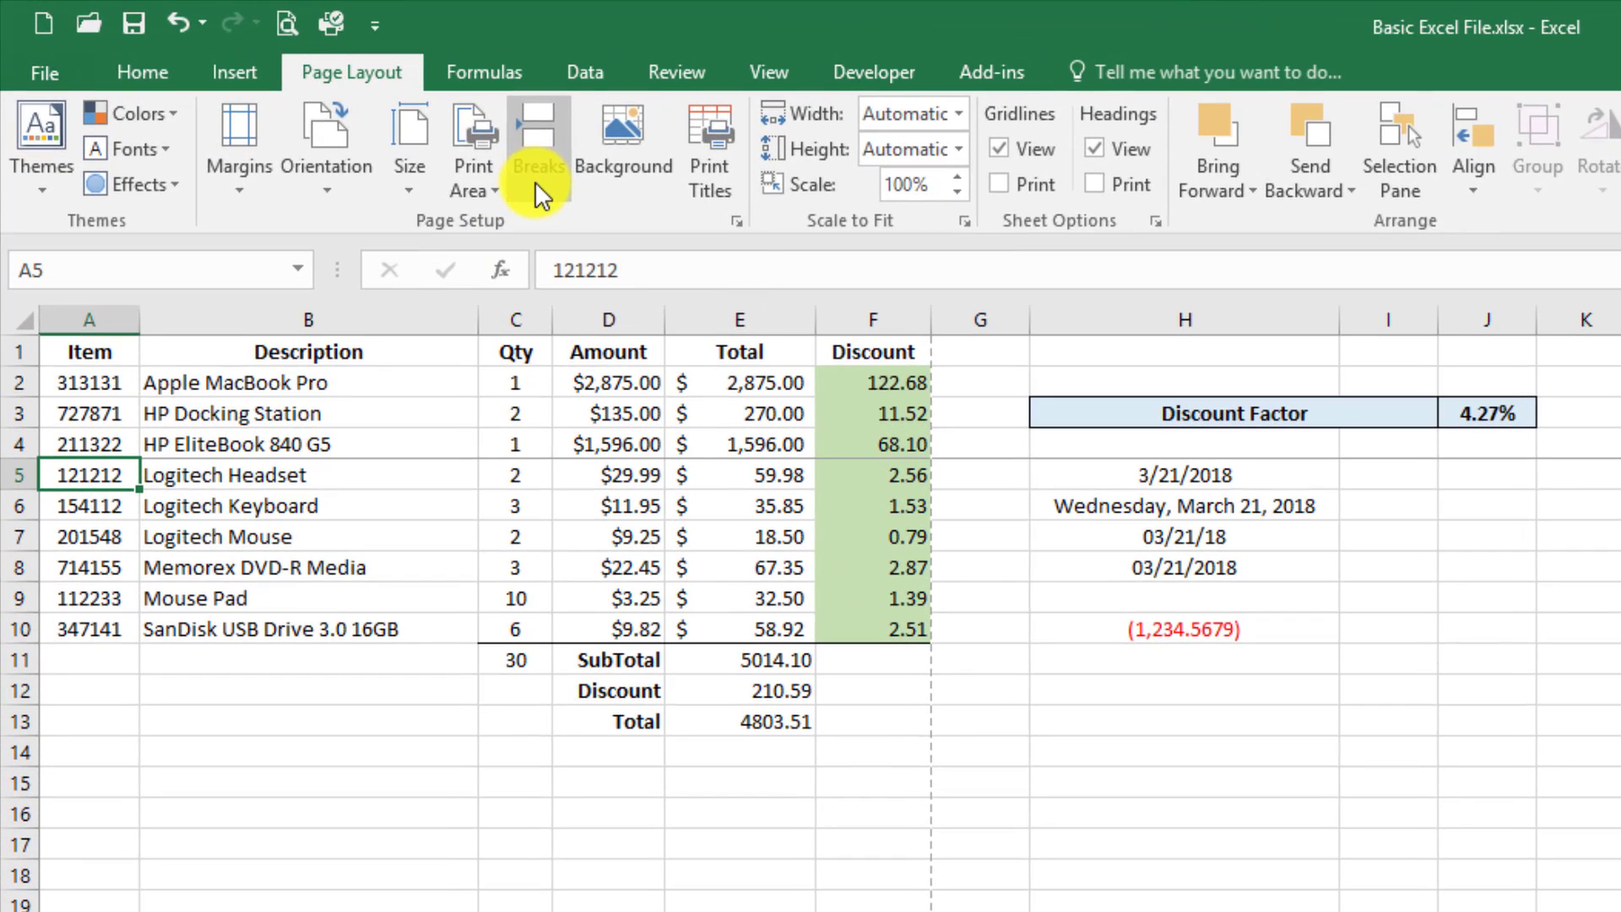
Remove the page break above row 5
click(370, 125)
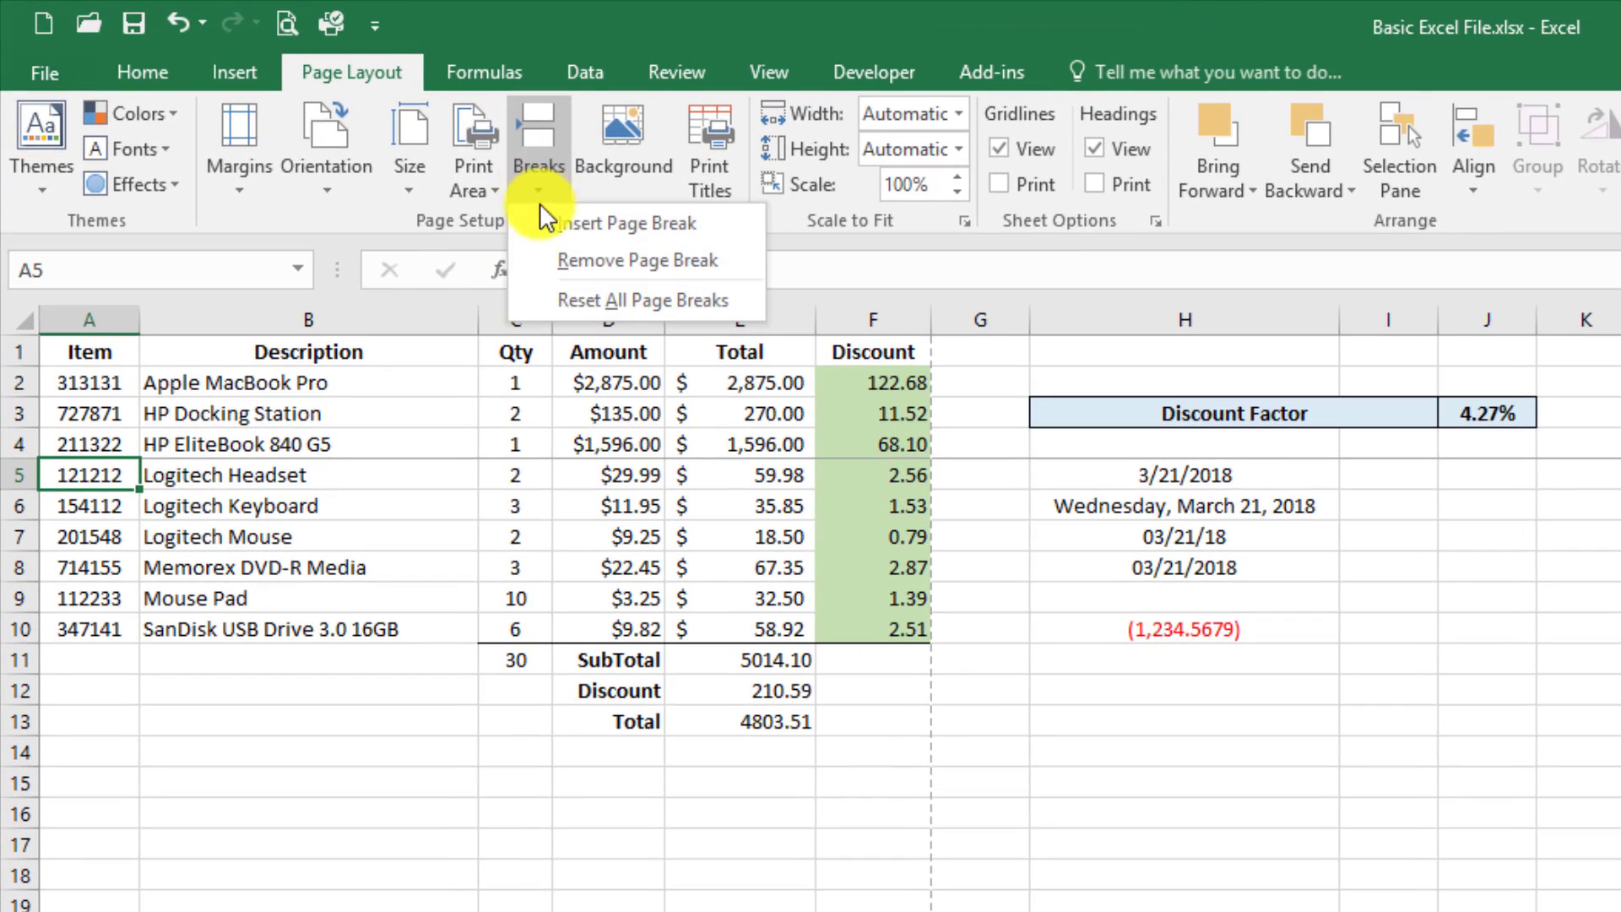
click(596, 261)
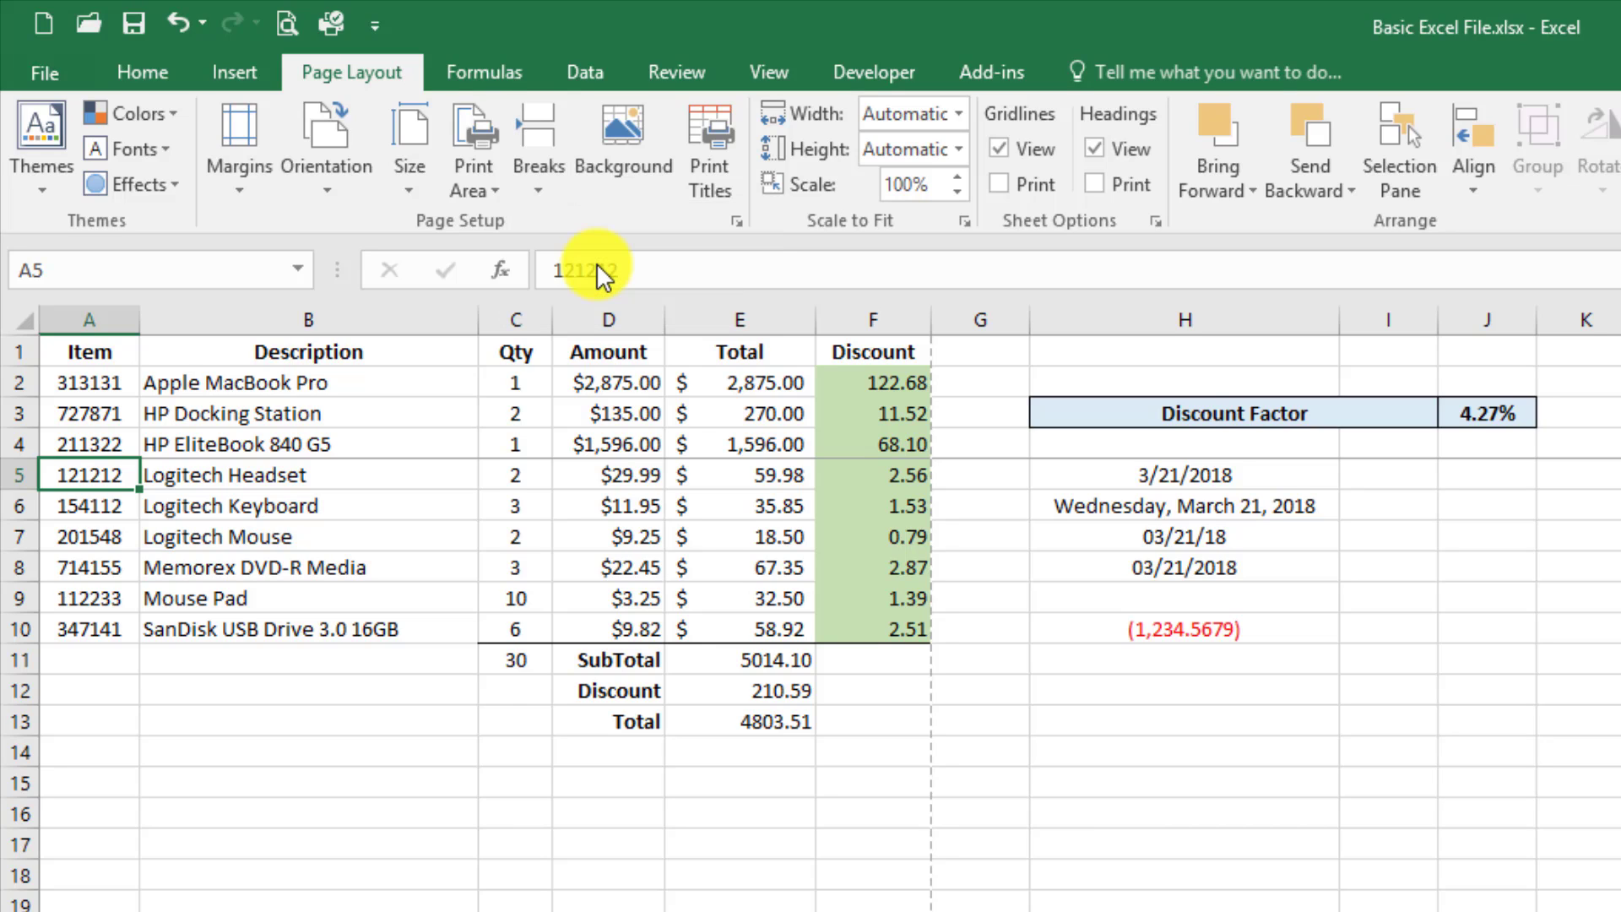
click(406, 478)
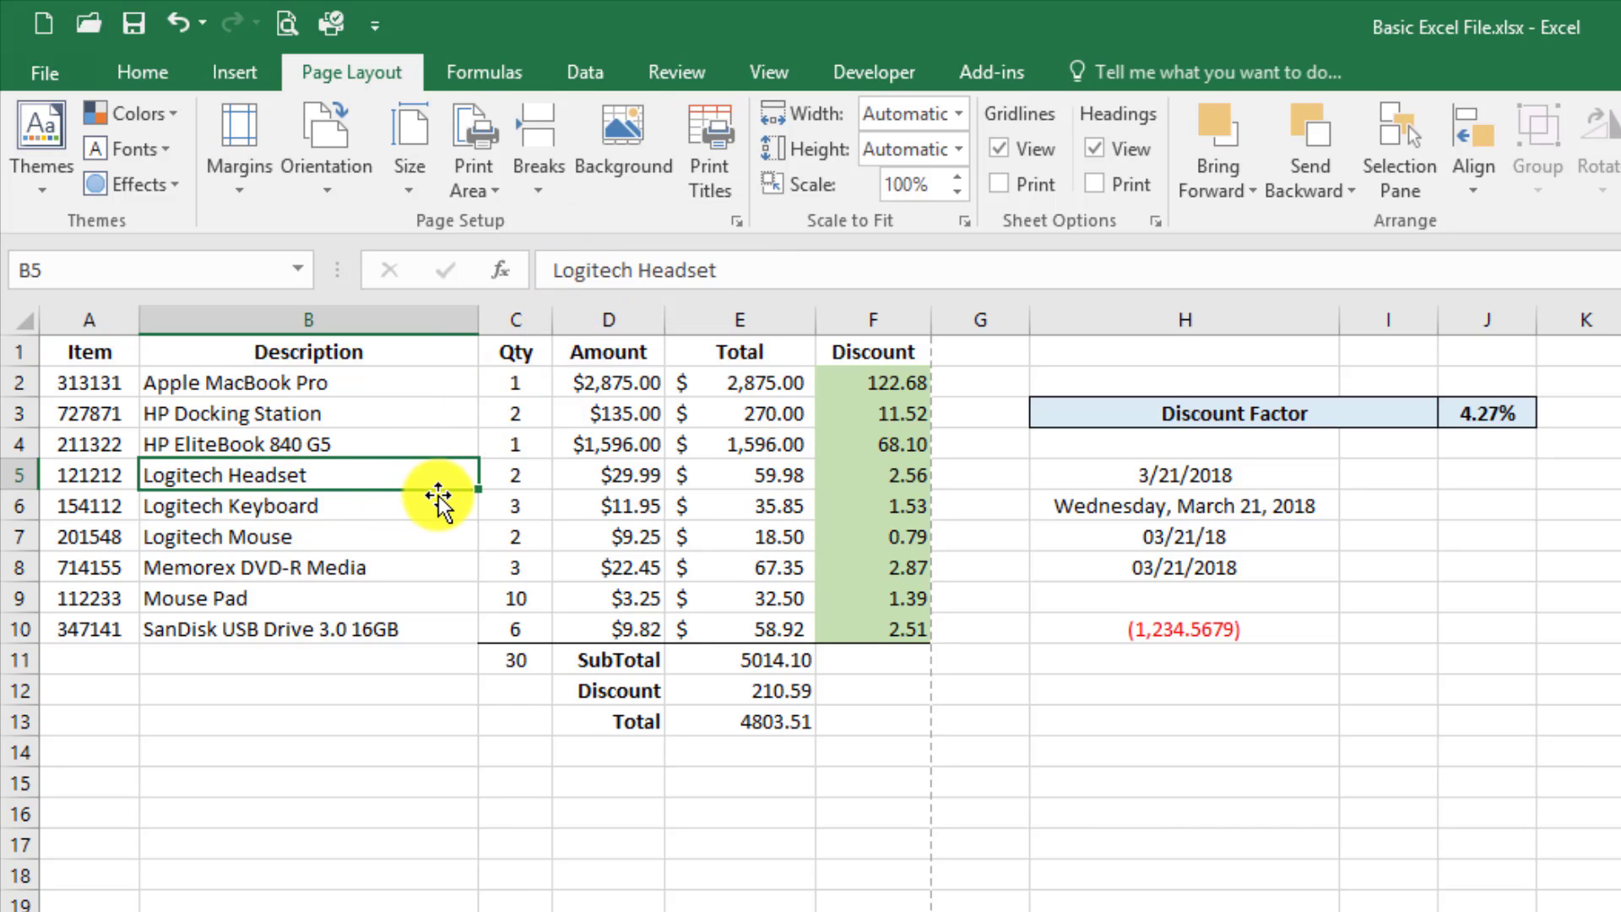
Insert page breaks above row 5 and before column C by placing the break at cell C5
click(523, 478)
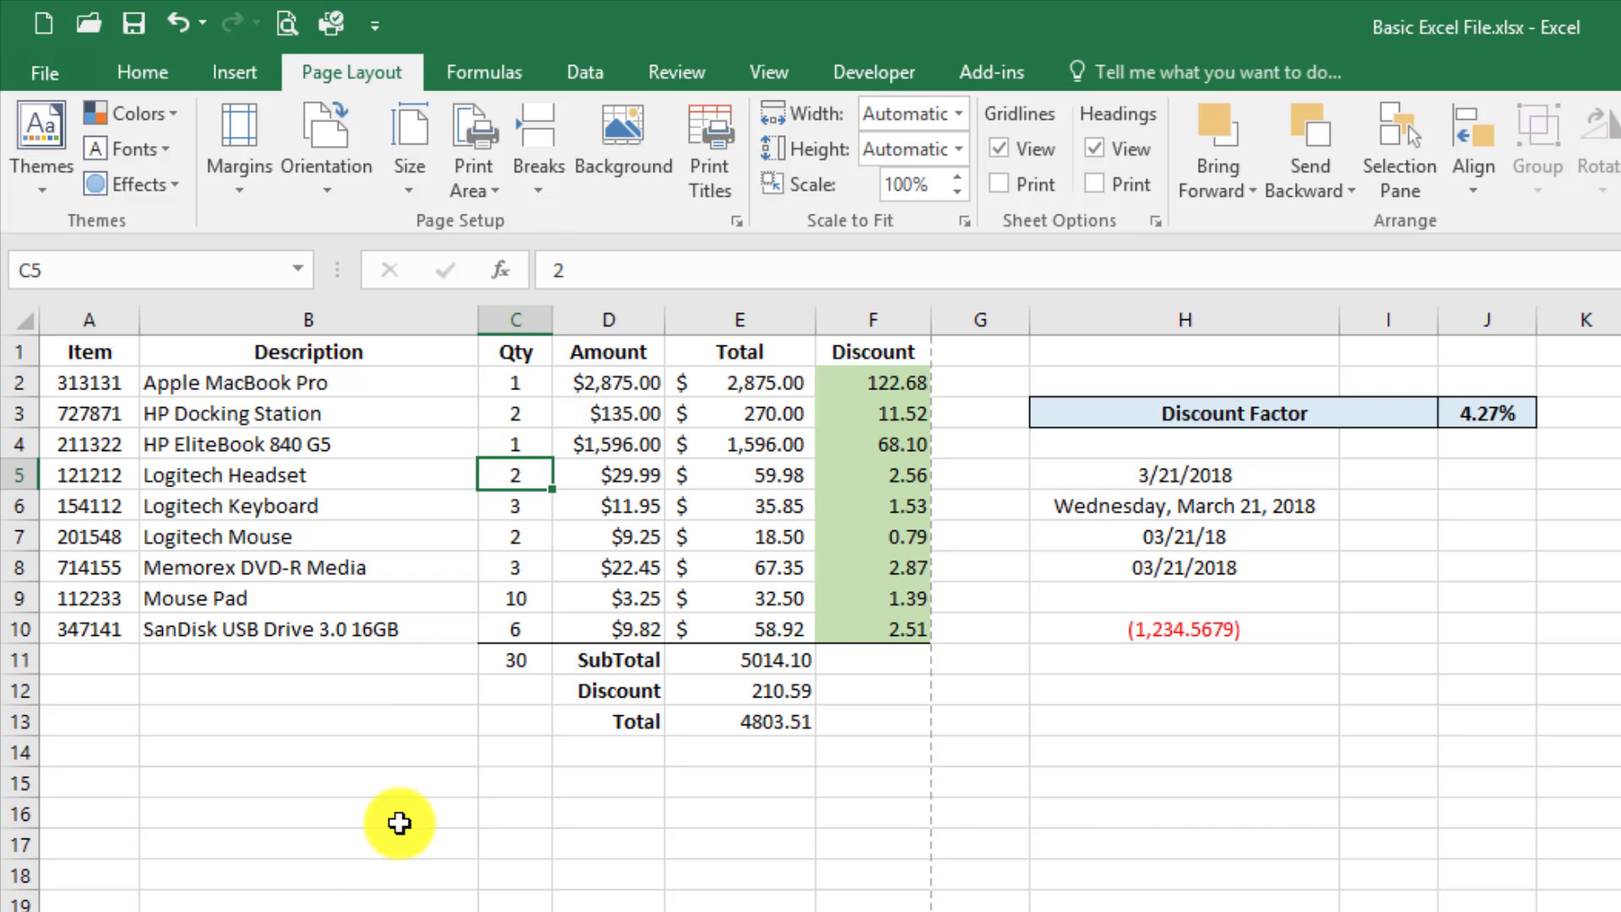
click(535, 189)
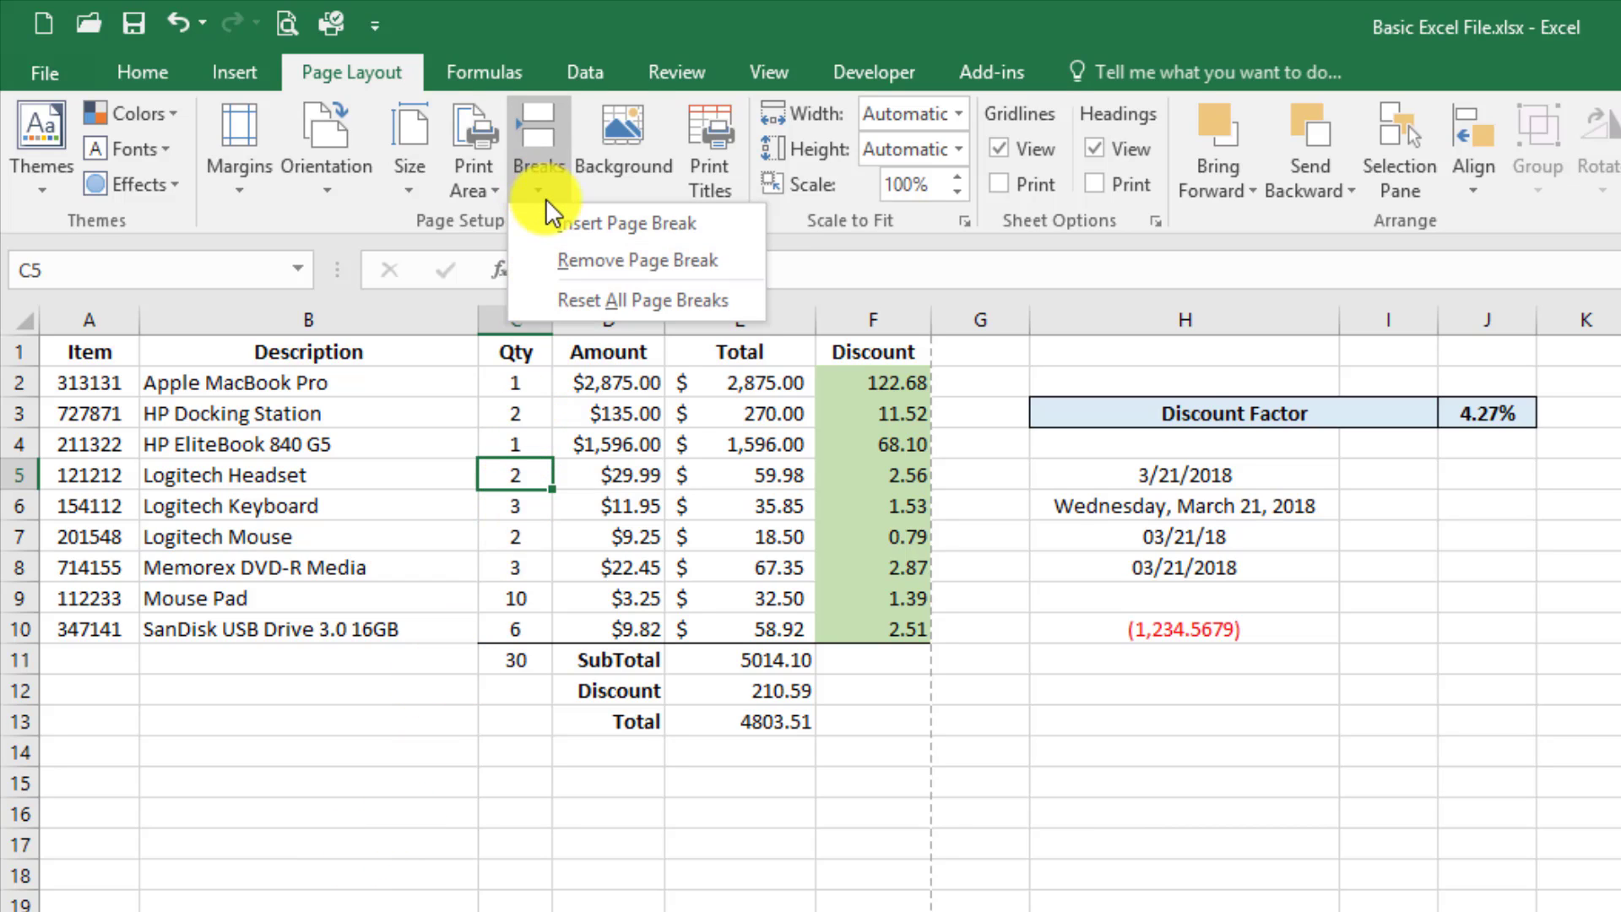
click(567, 223)
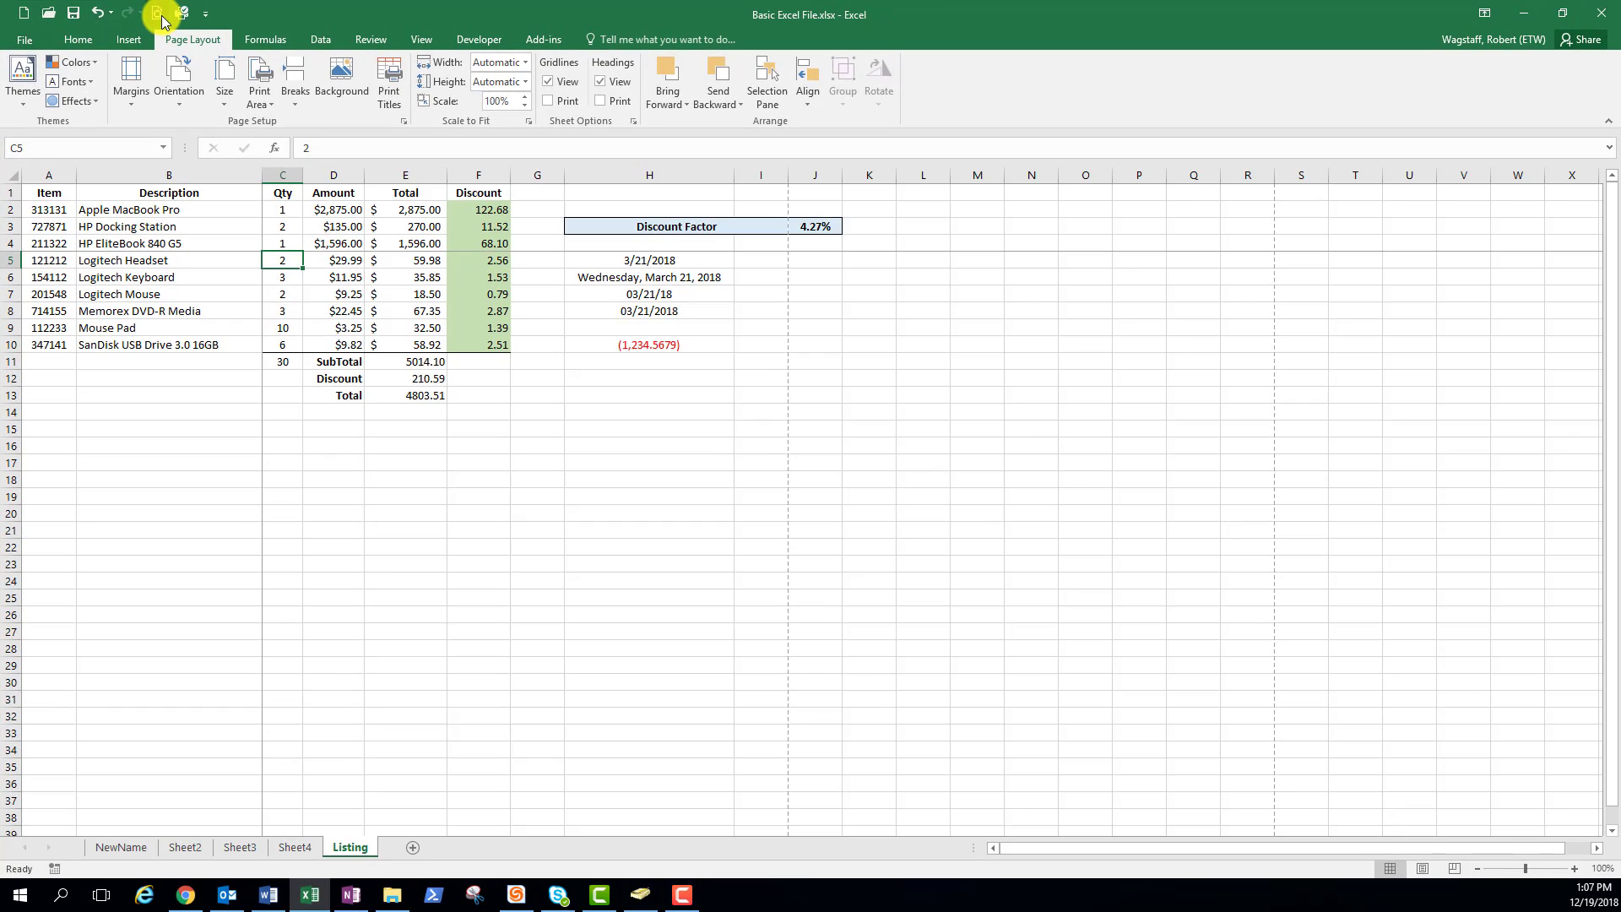
Preview the first three printed pages to check the row and column split, and return to the worksheet
click(158, 14)
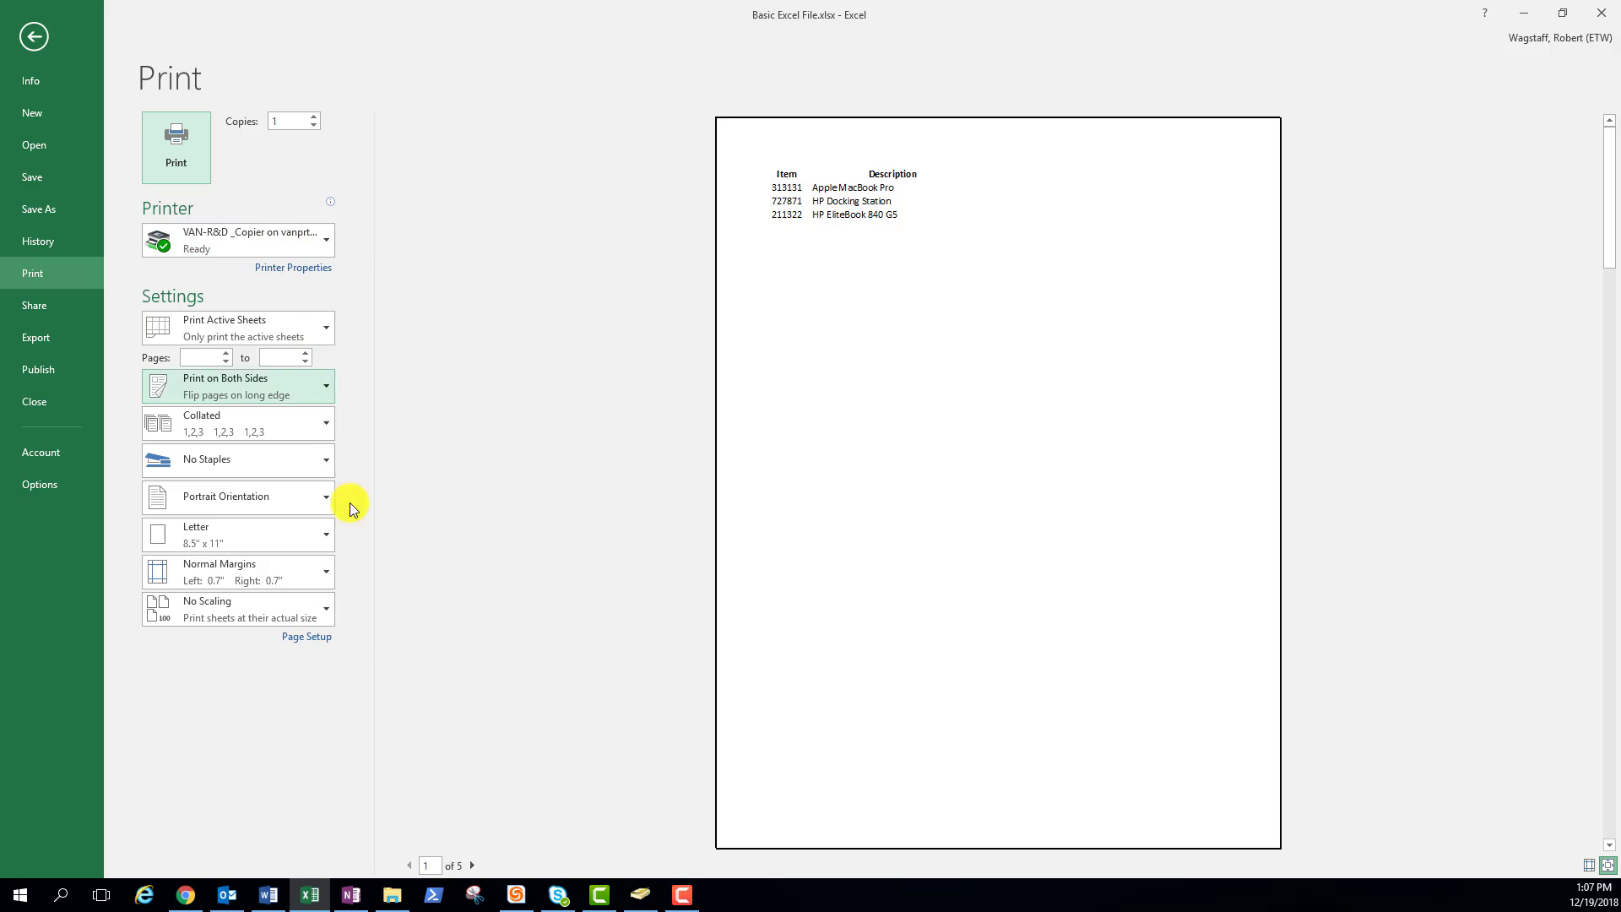
click(479, 869)
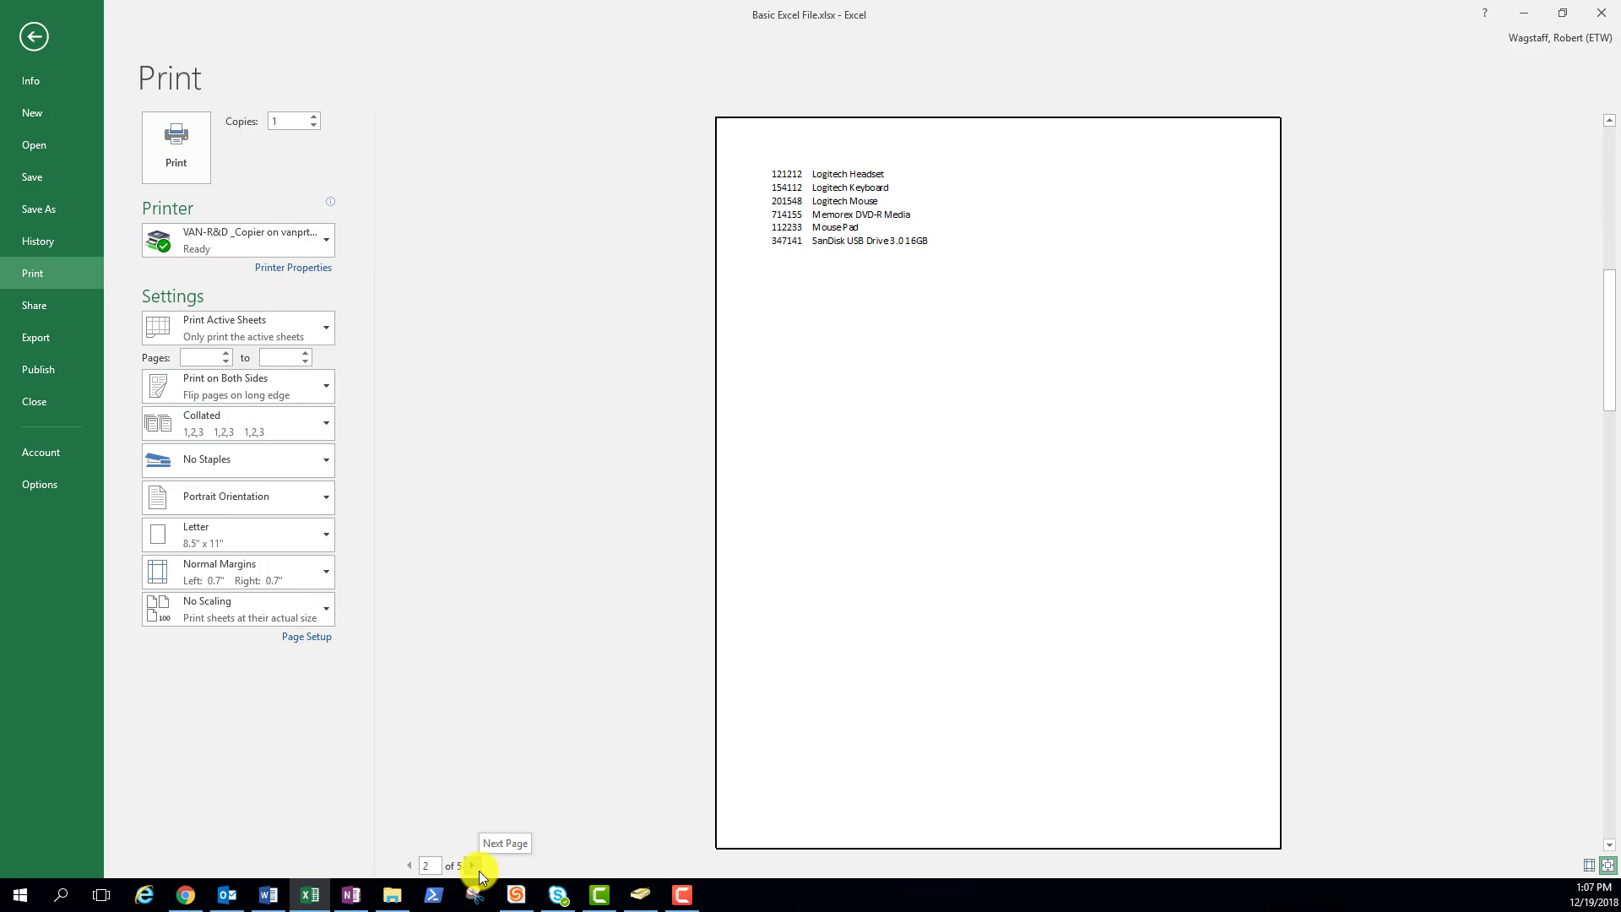
click(479, 870)
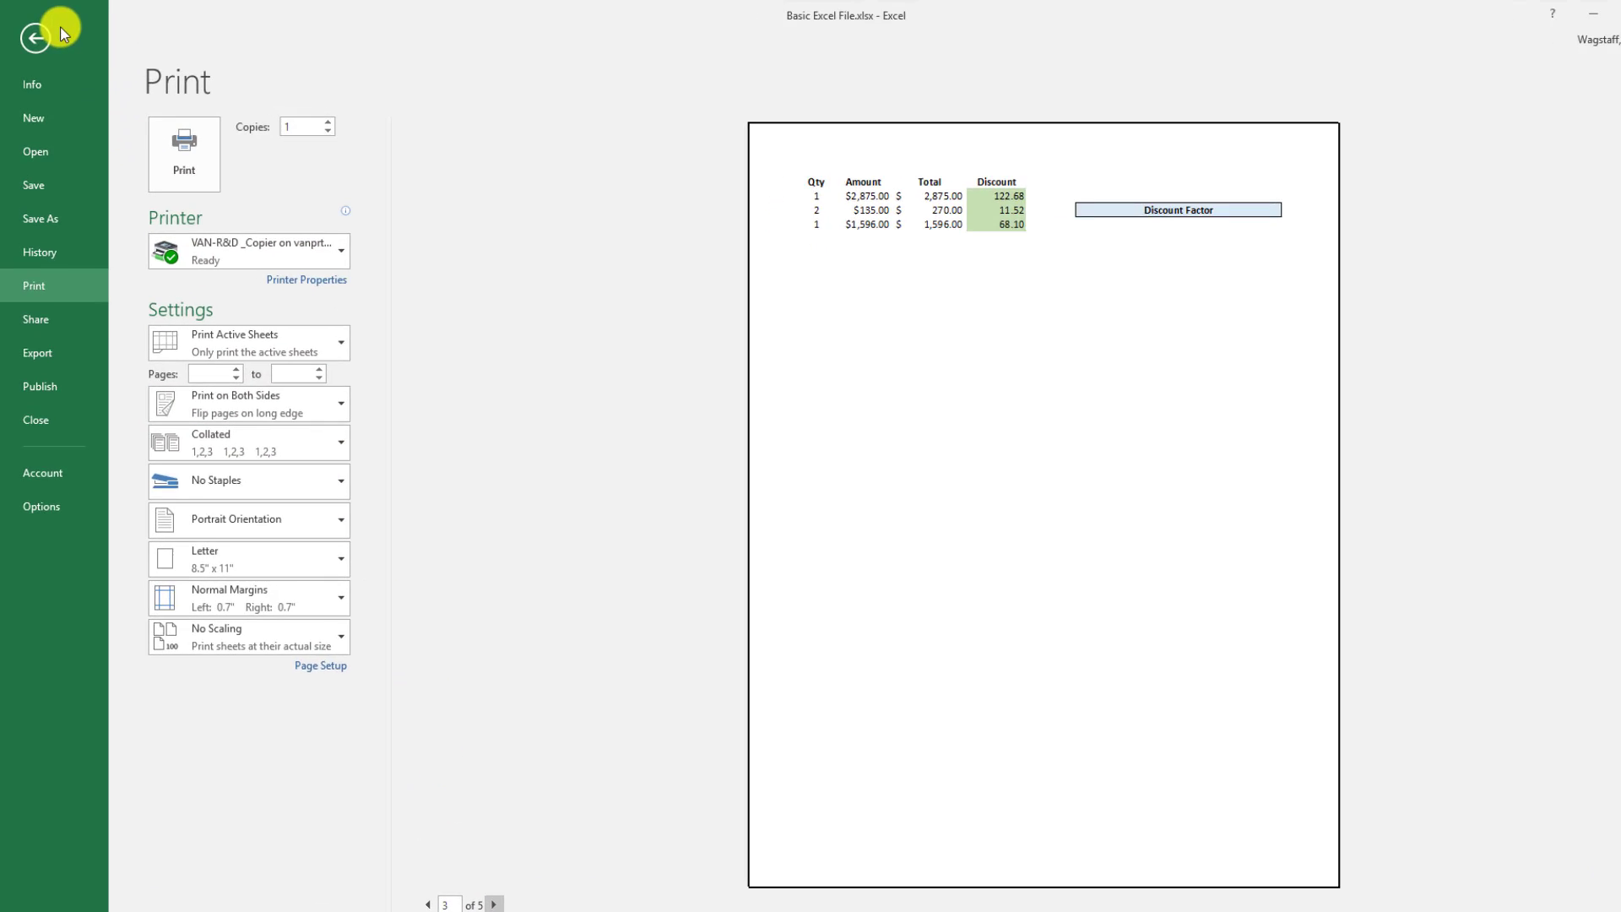
click(34, 36)
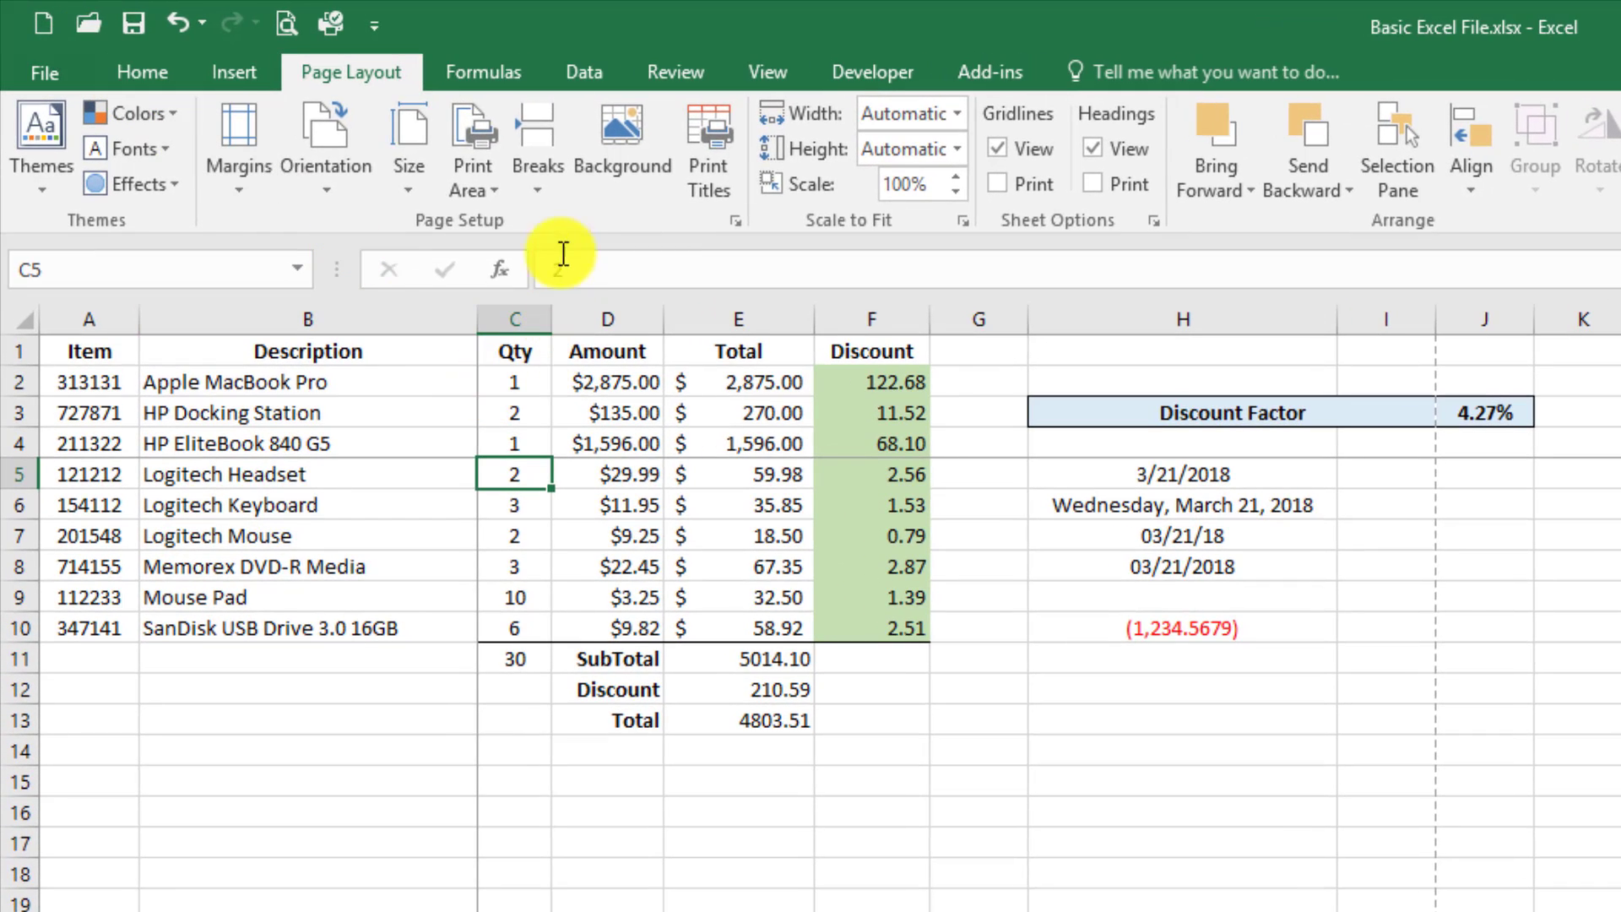
Reset all page breaks on the sheet
click(544, 186)
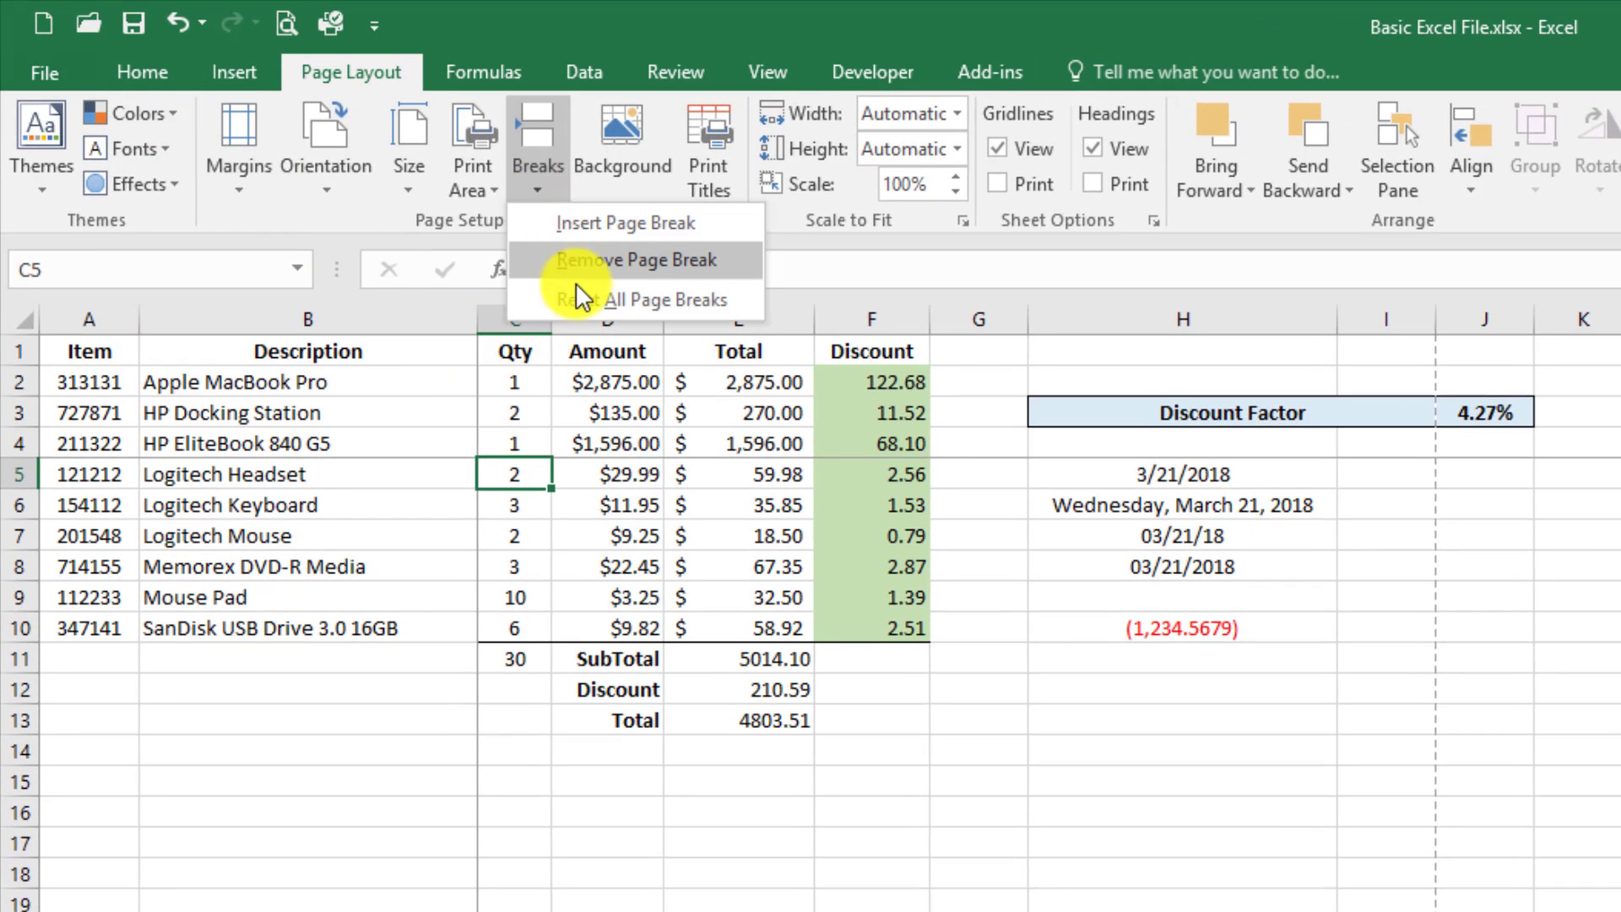
click(595, 297)
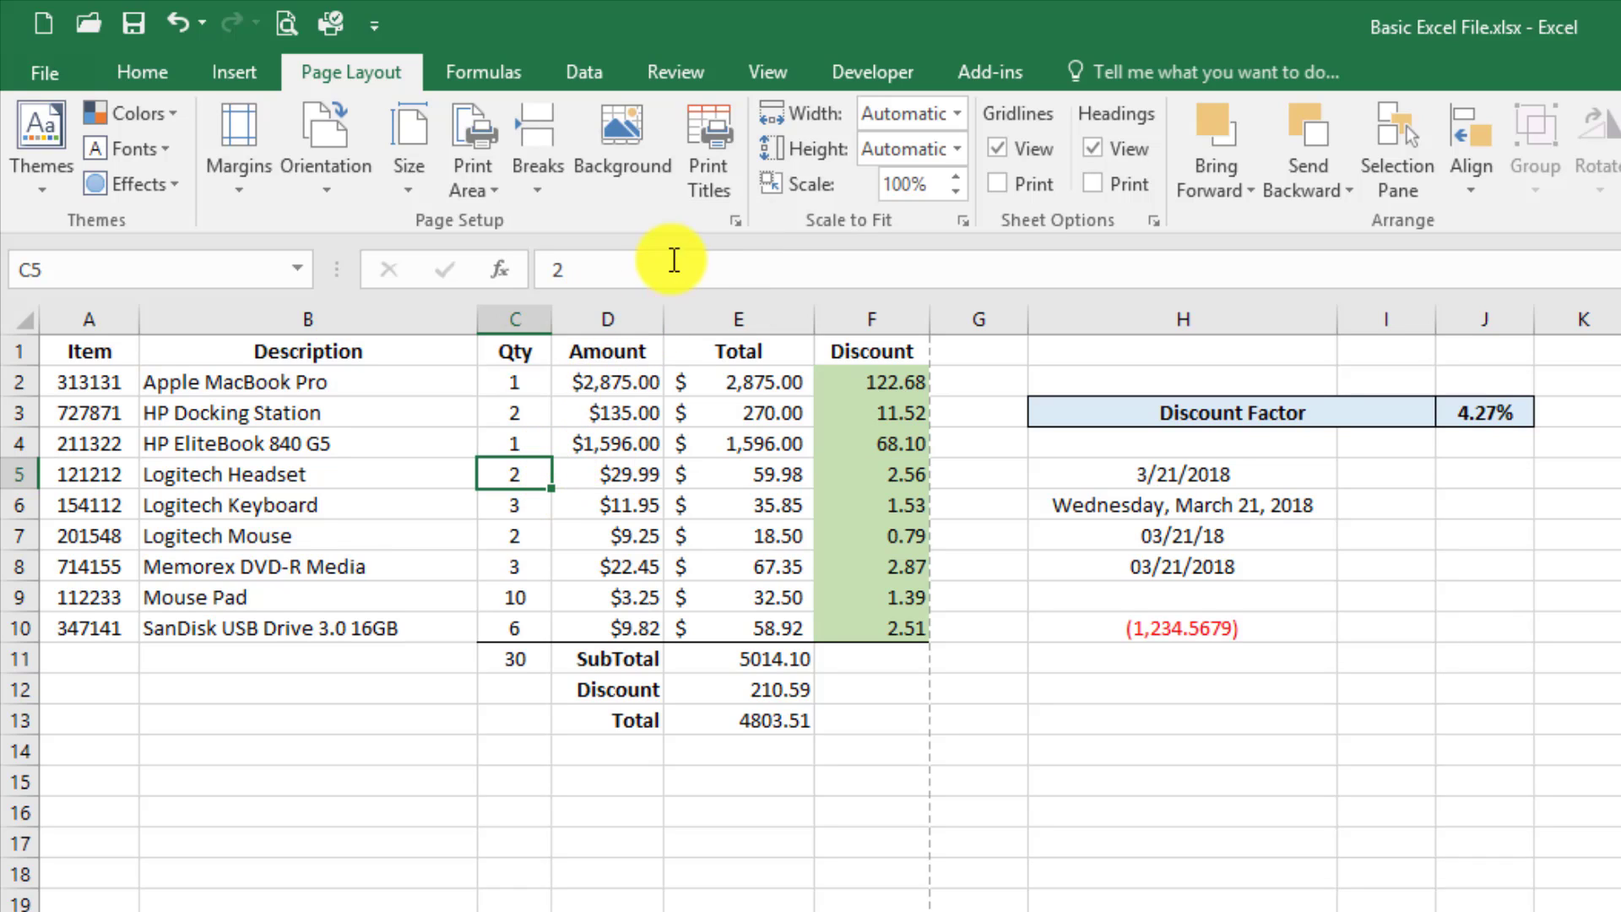
In Page Break Preview at 100% zoom, move the vertical page break between columns D and E, and return to Normal view
click(768, 74)
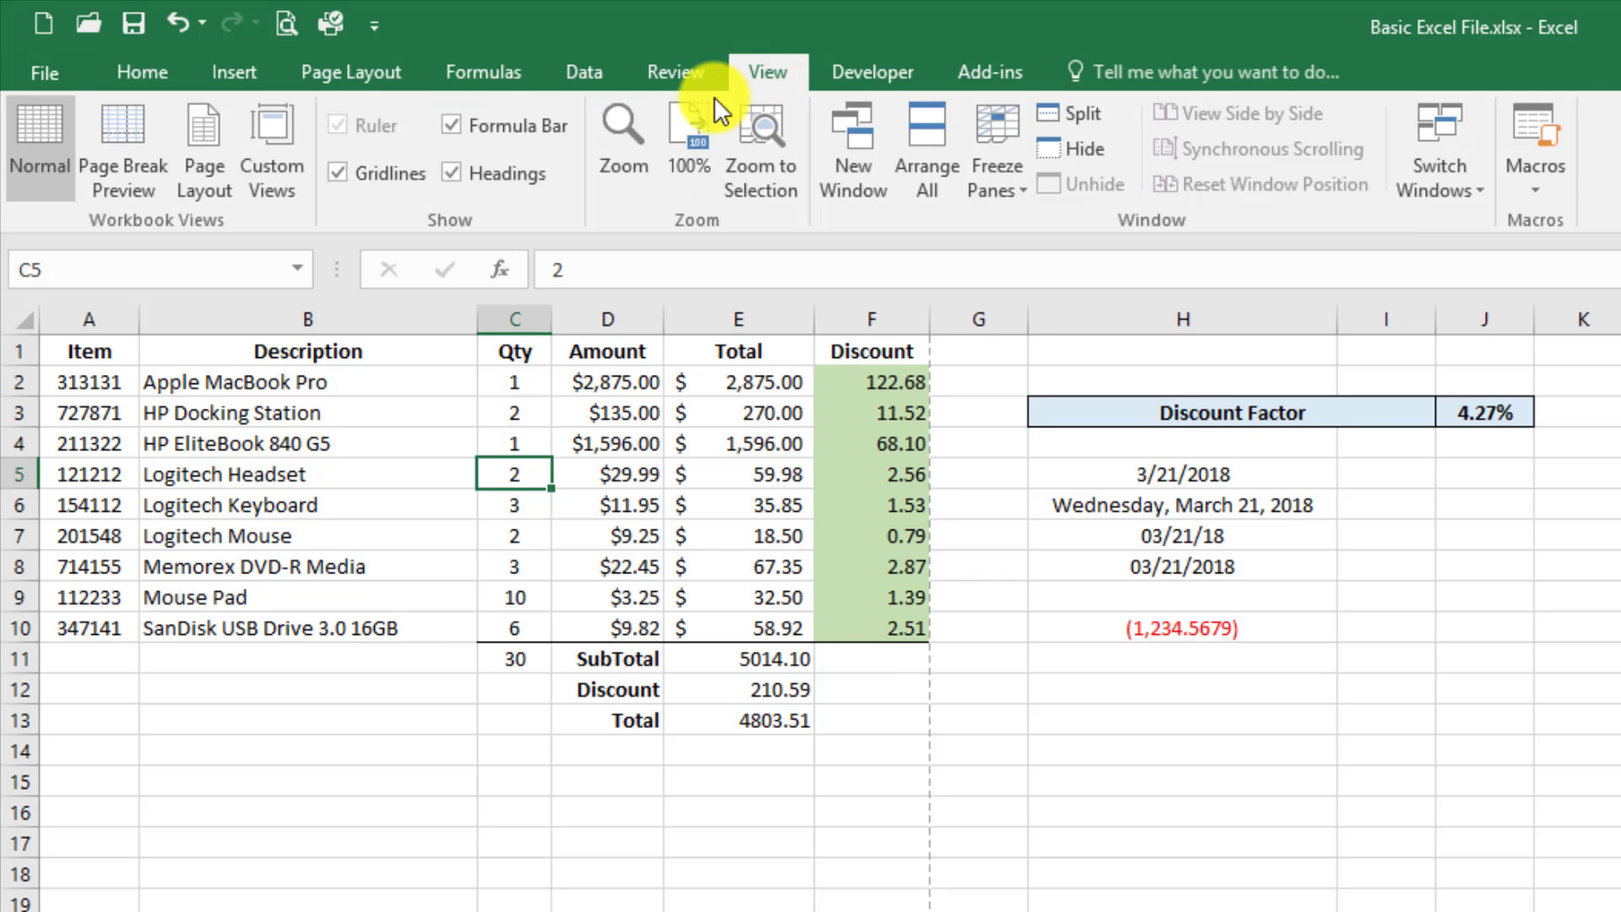
click(130, 148)
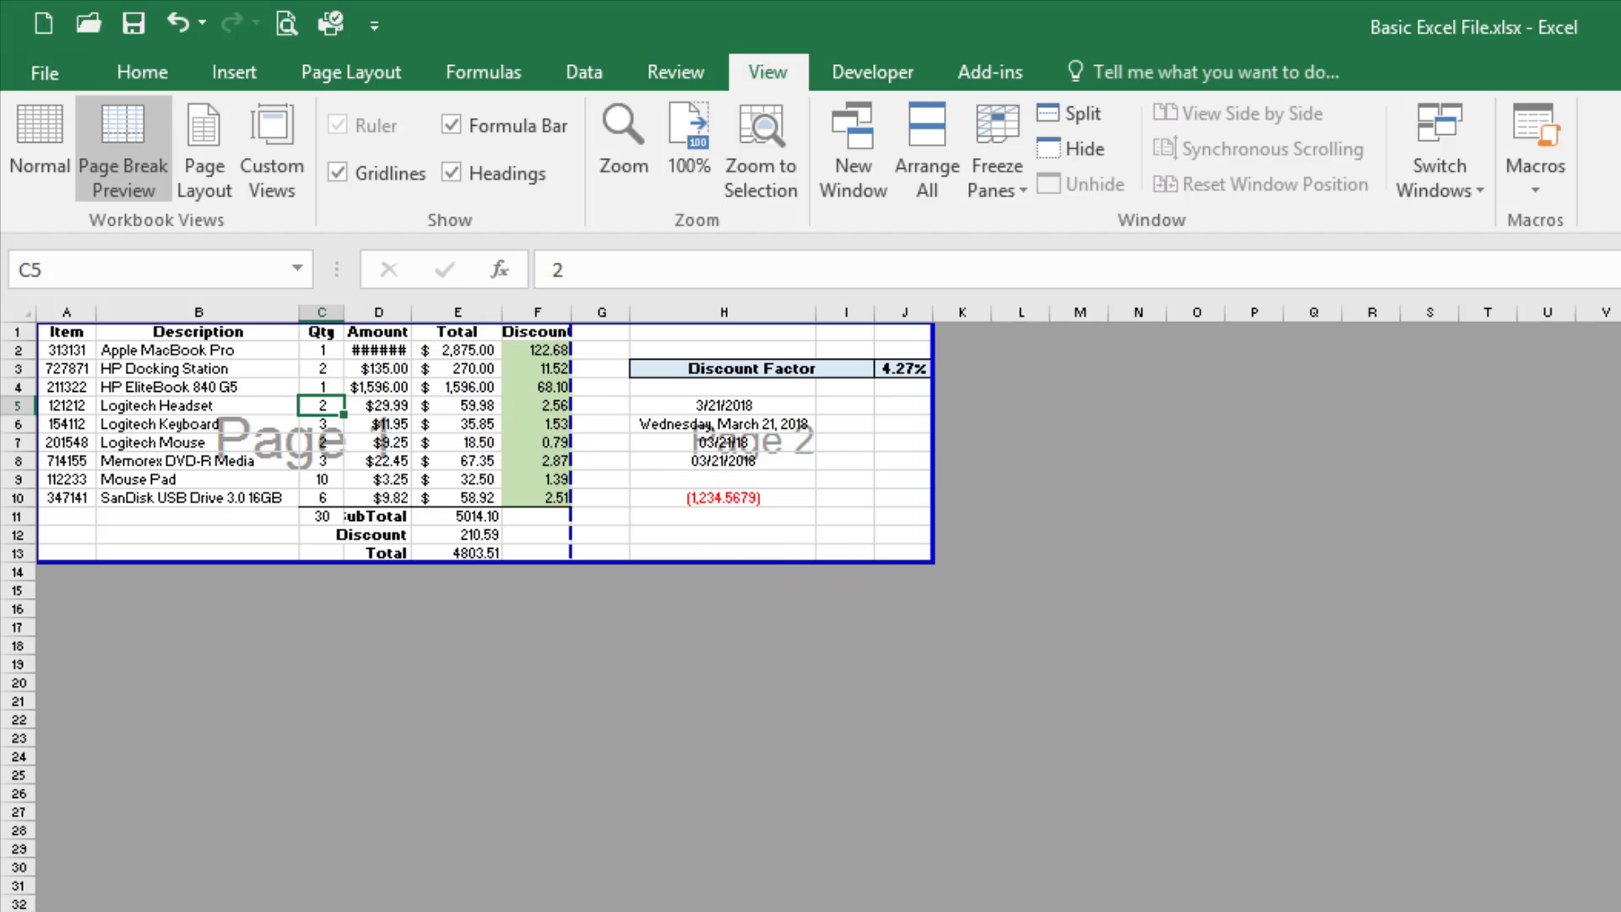
click(685, 150)
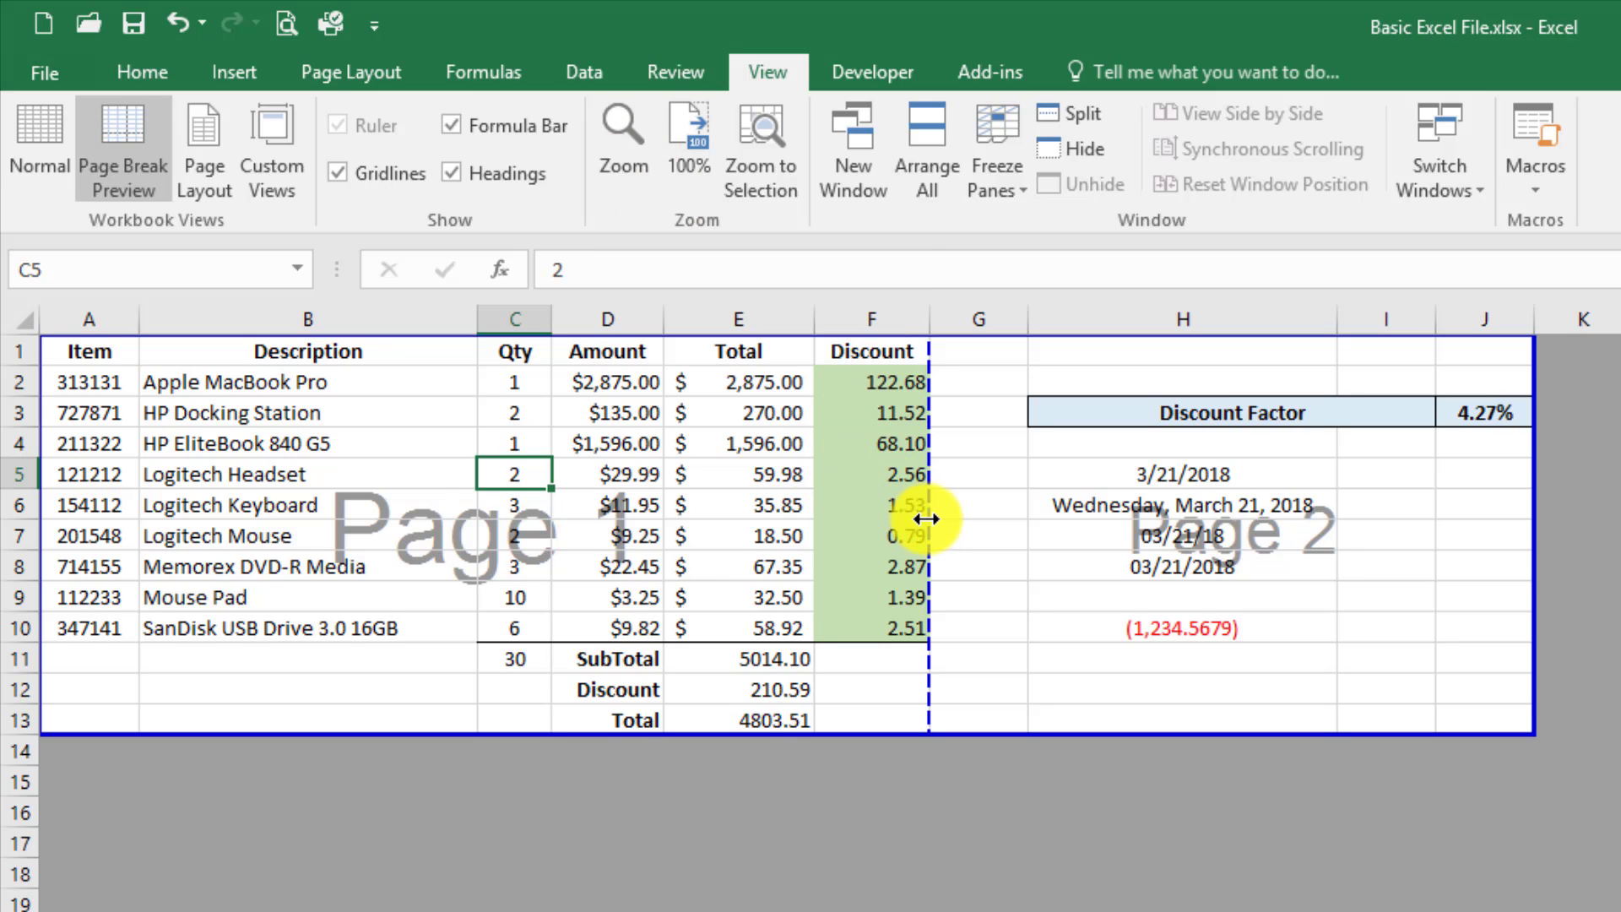
drag(929, 519, 685, 512)
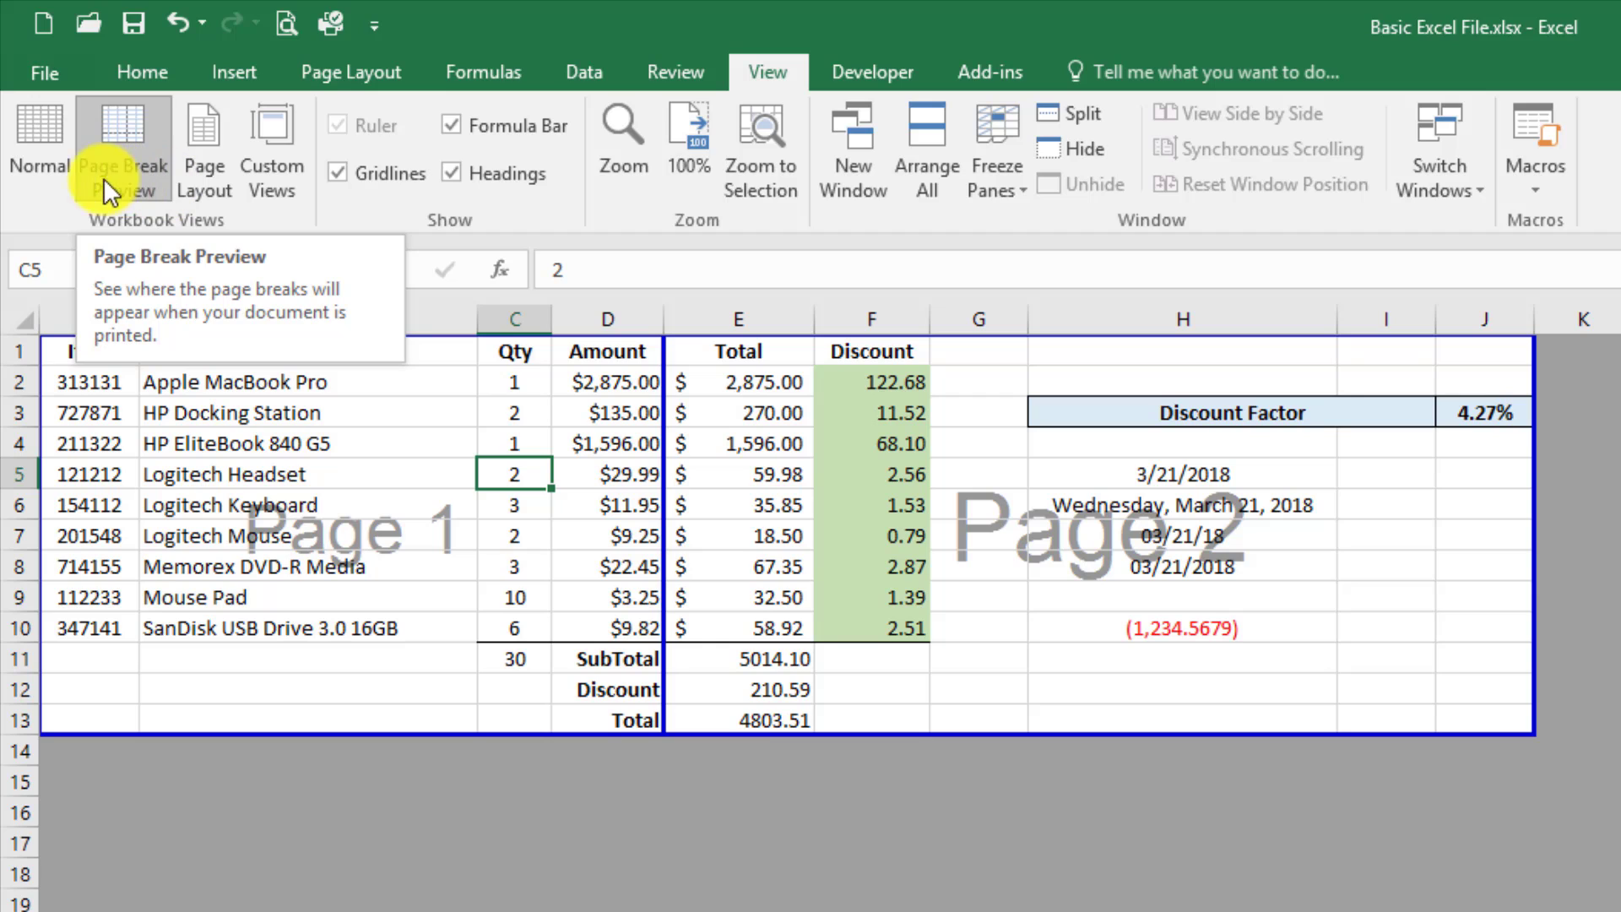
click(54, 154)
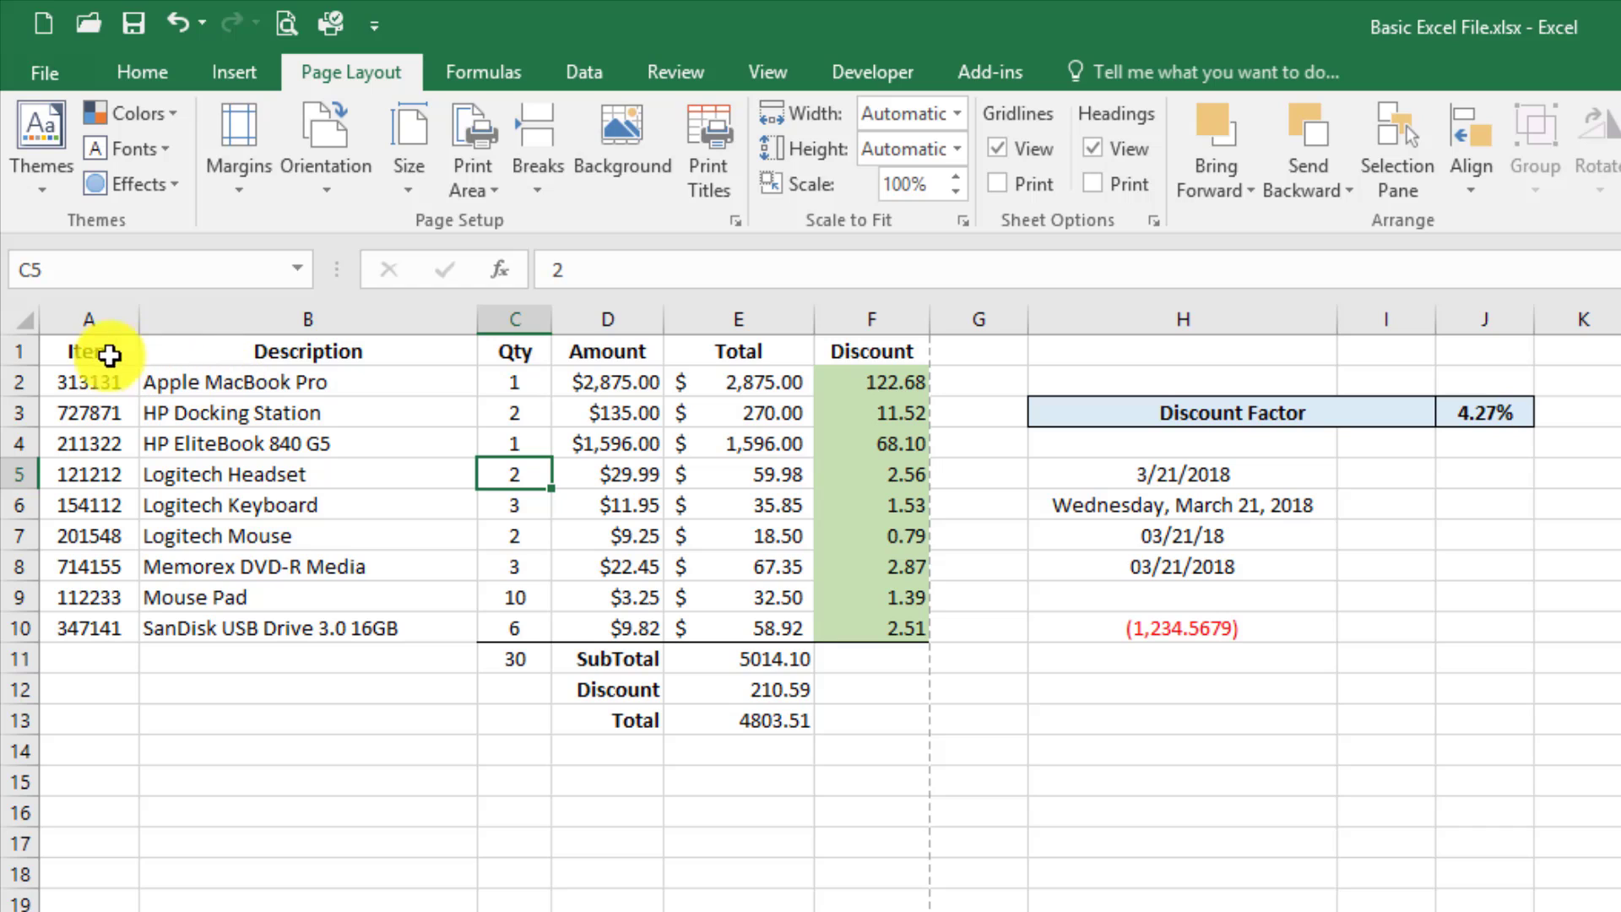
Insert a blank row above the header row and enter "Title Here" in cell A1
click(21, 354)
right_click(20, 354)
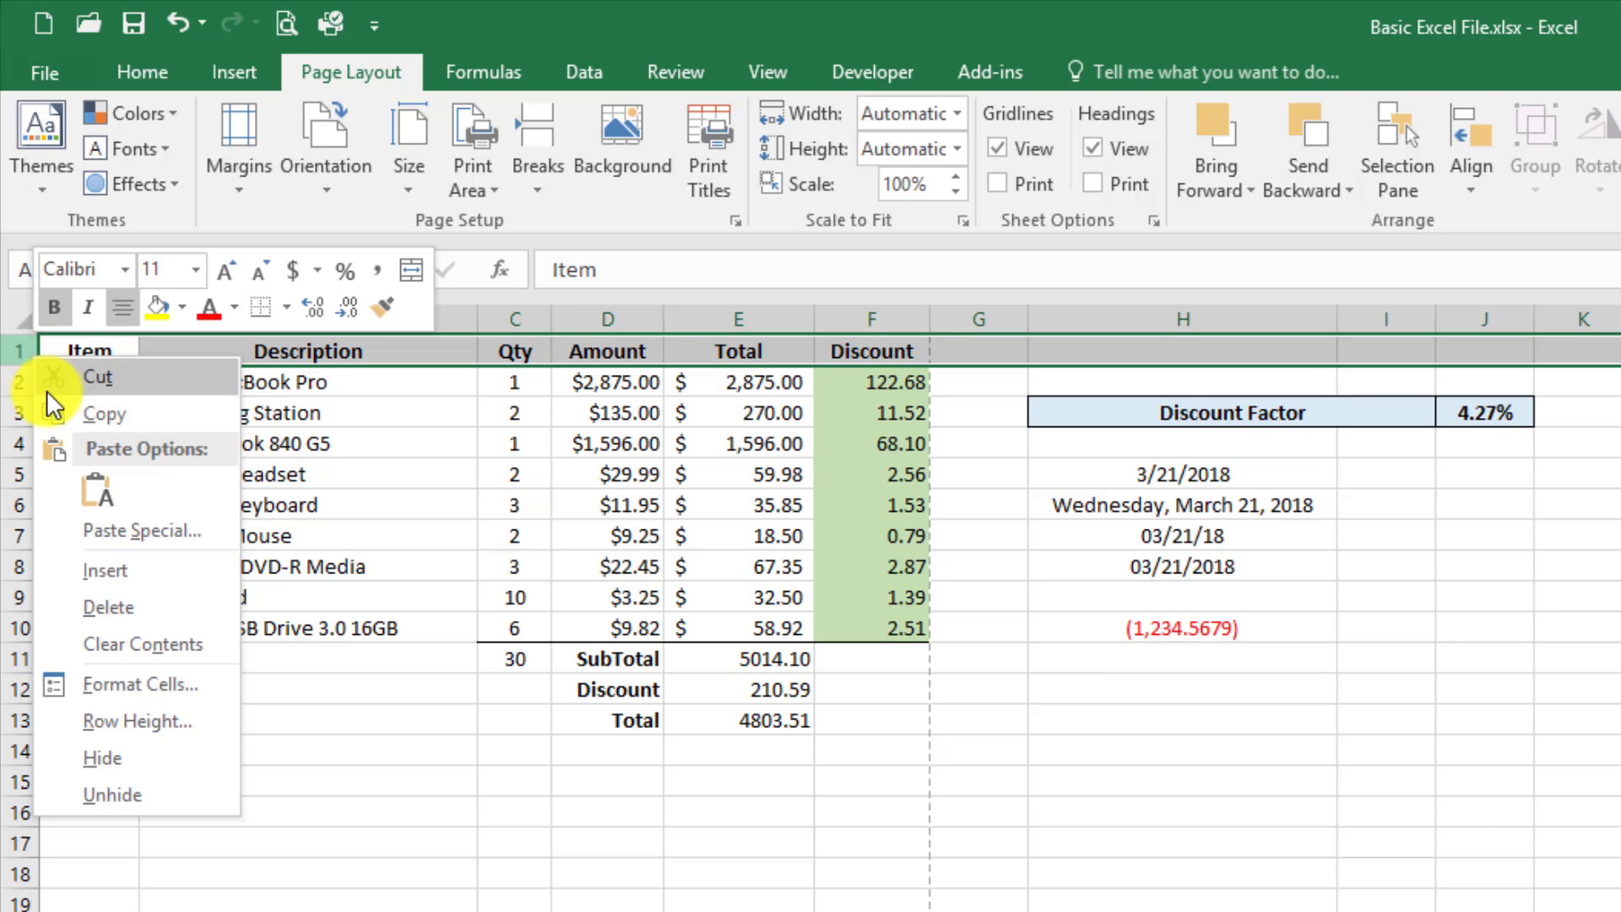
click(88, 564)
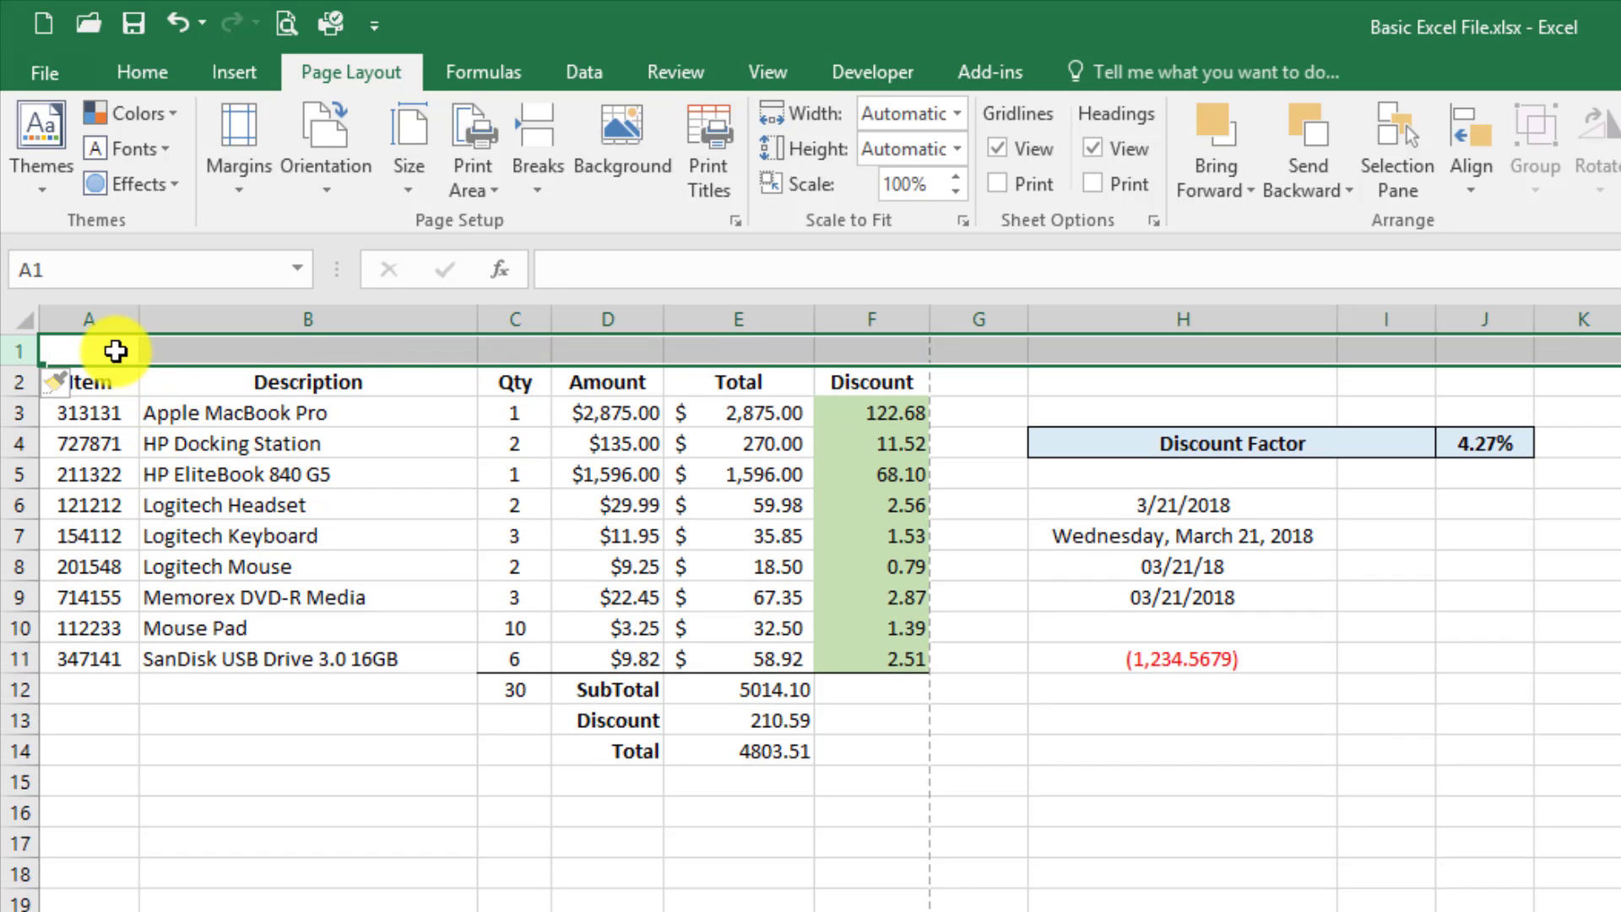
text(Titl)
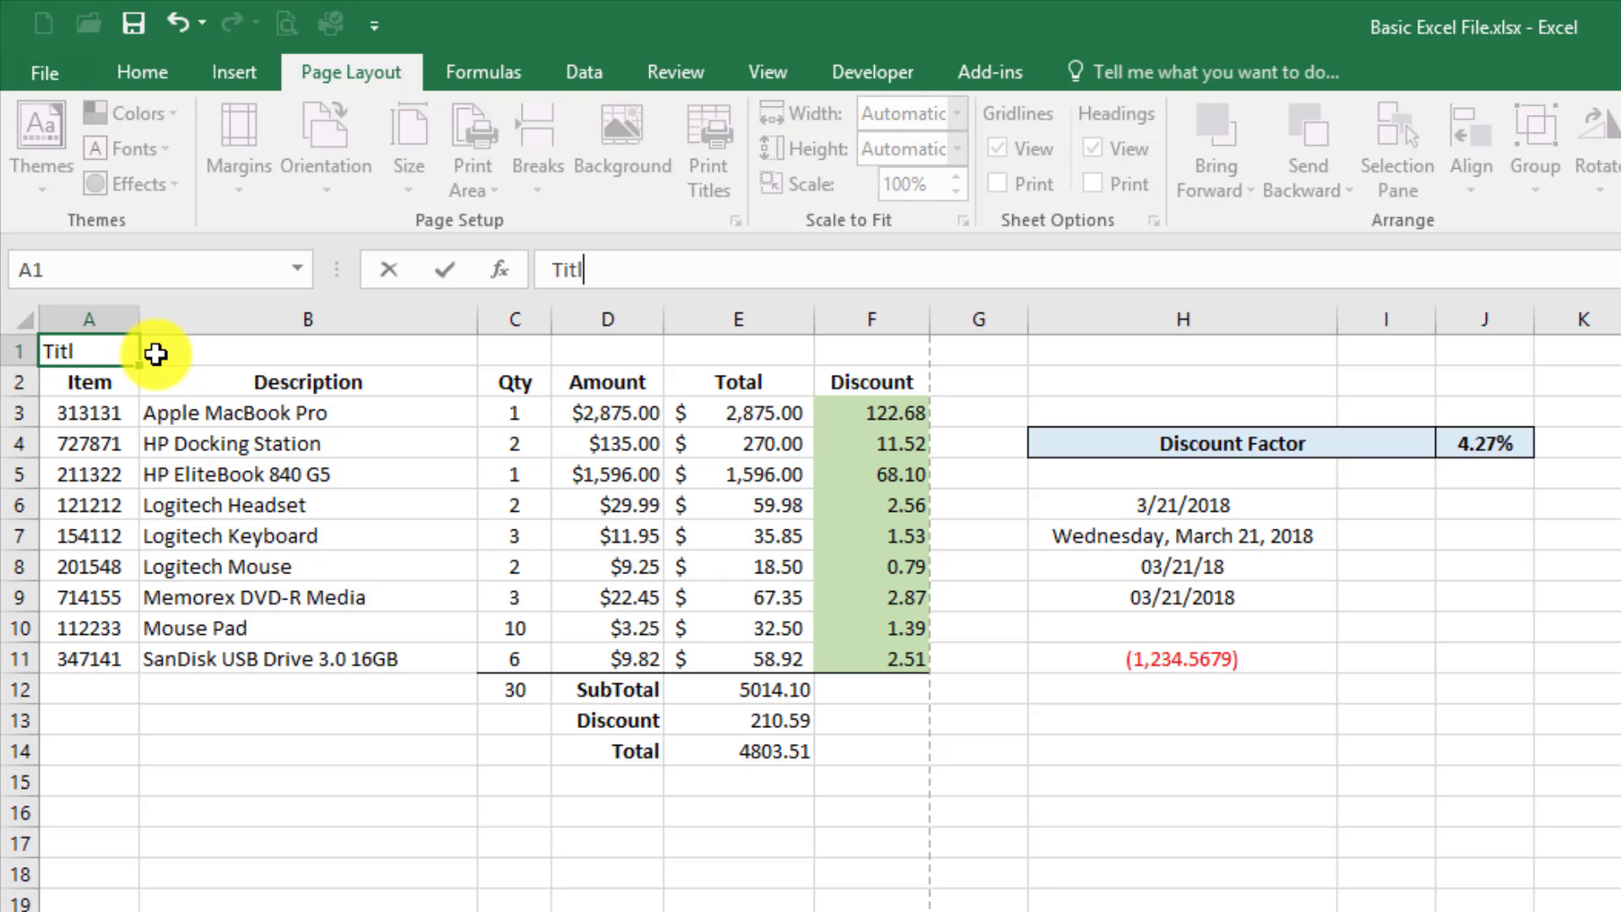
text(e Here)
key(Tab)
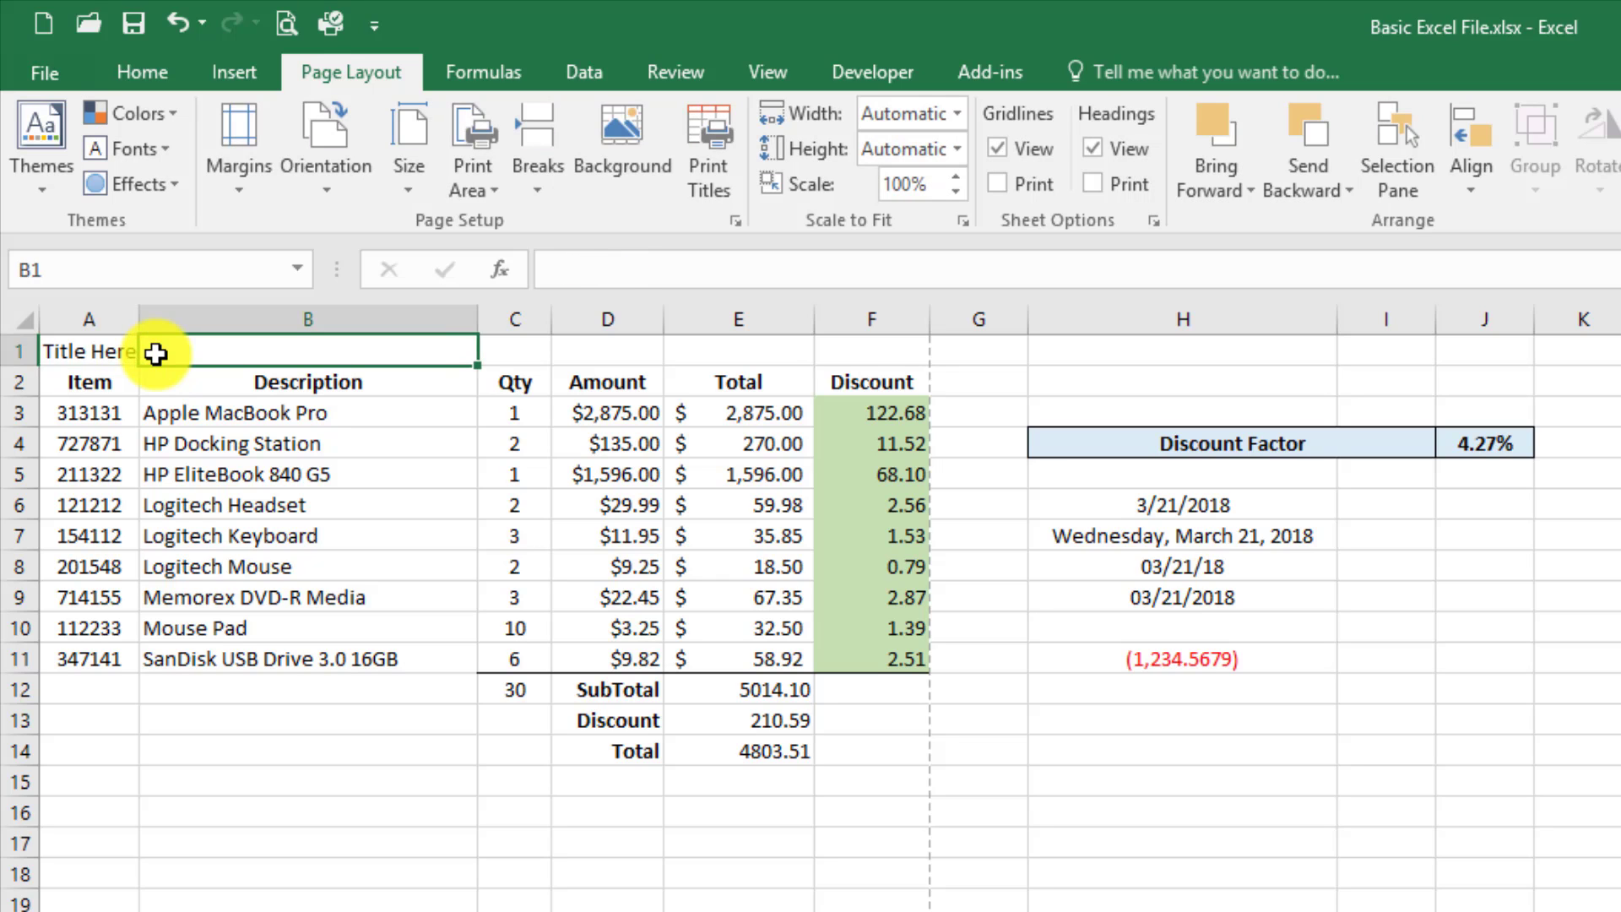
Format the title in cell A1 as bold with font size 18
click(119, 353)
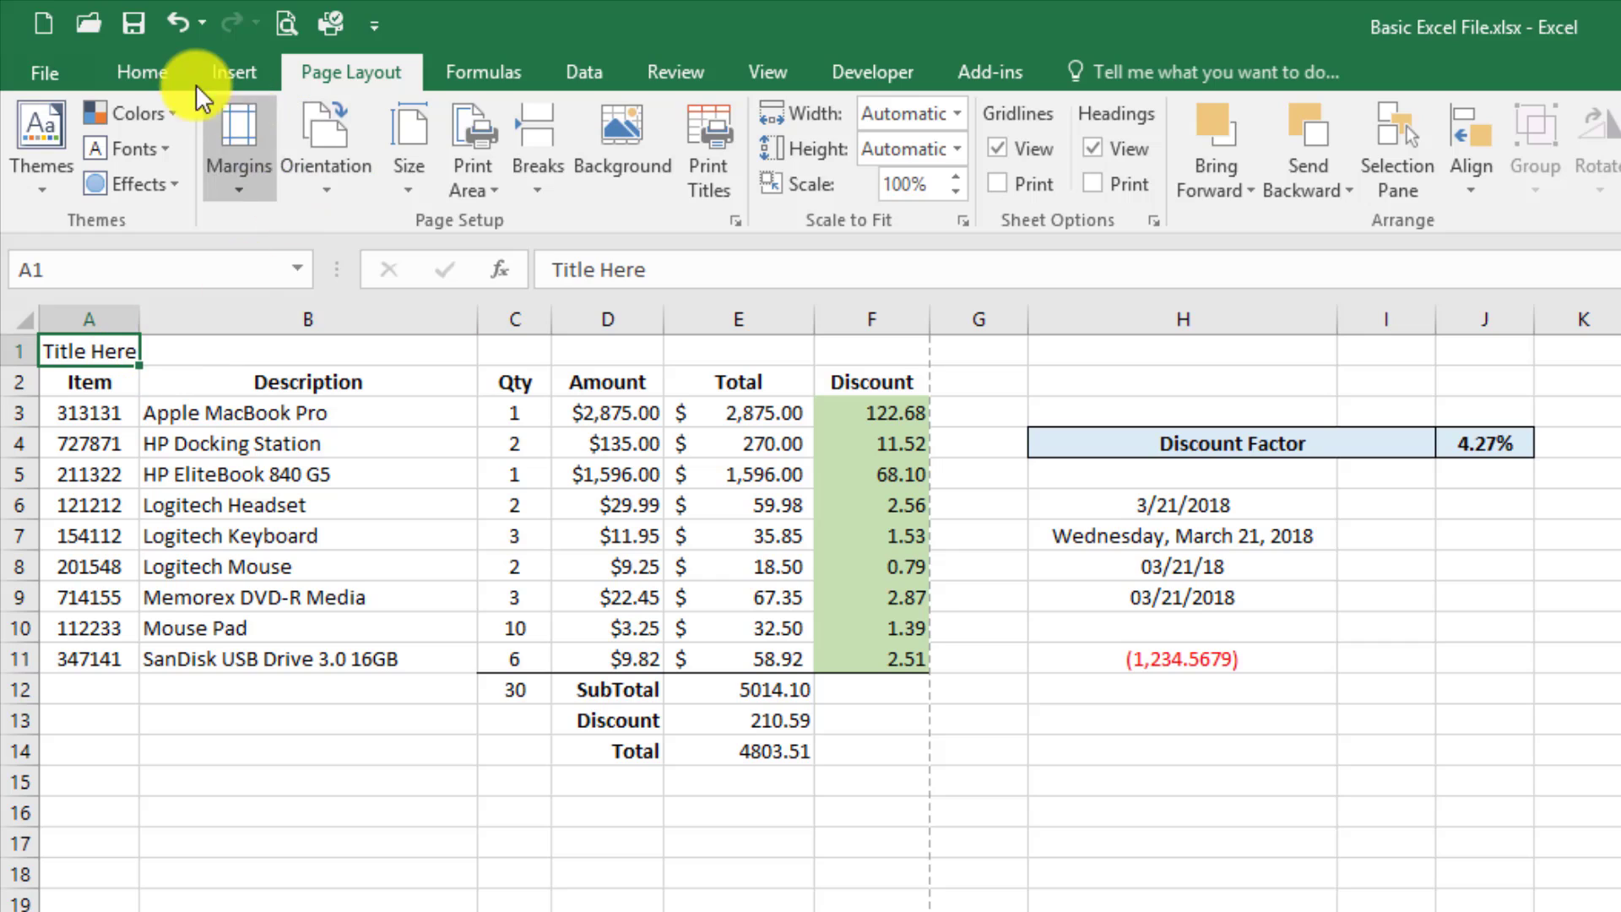
click(169, 71)
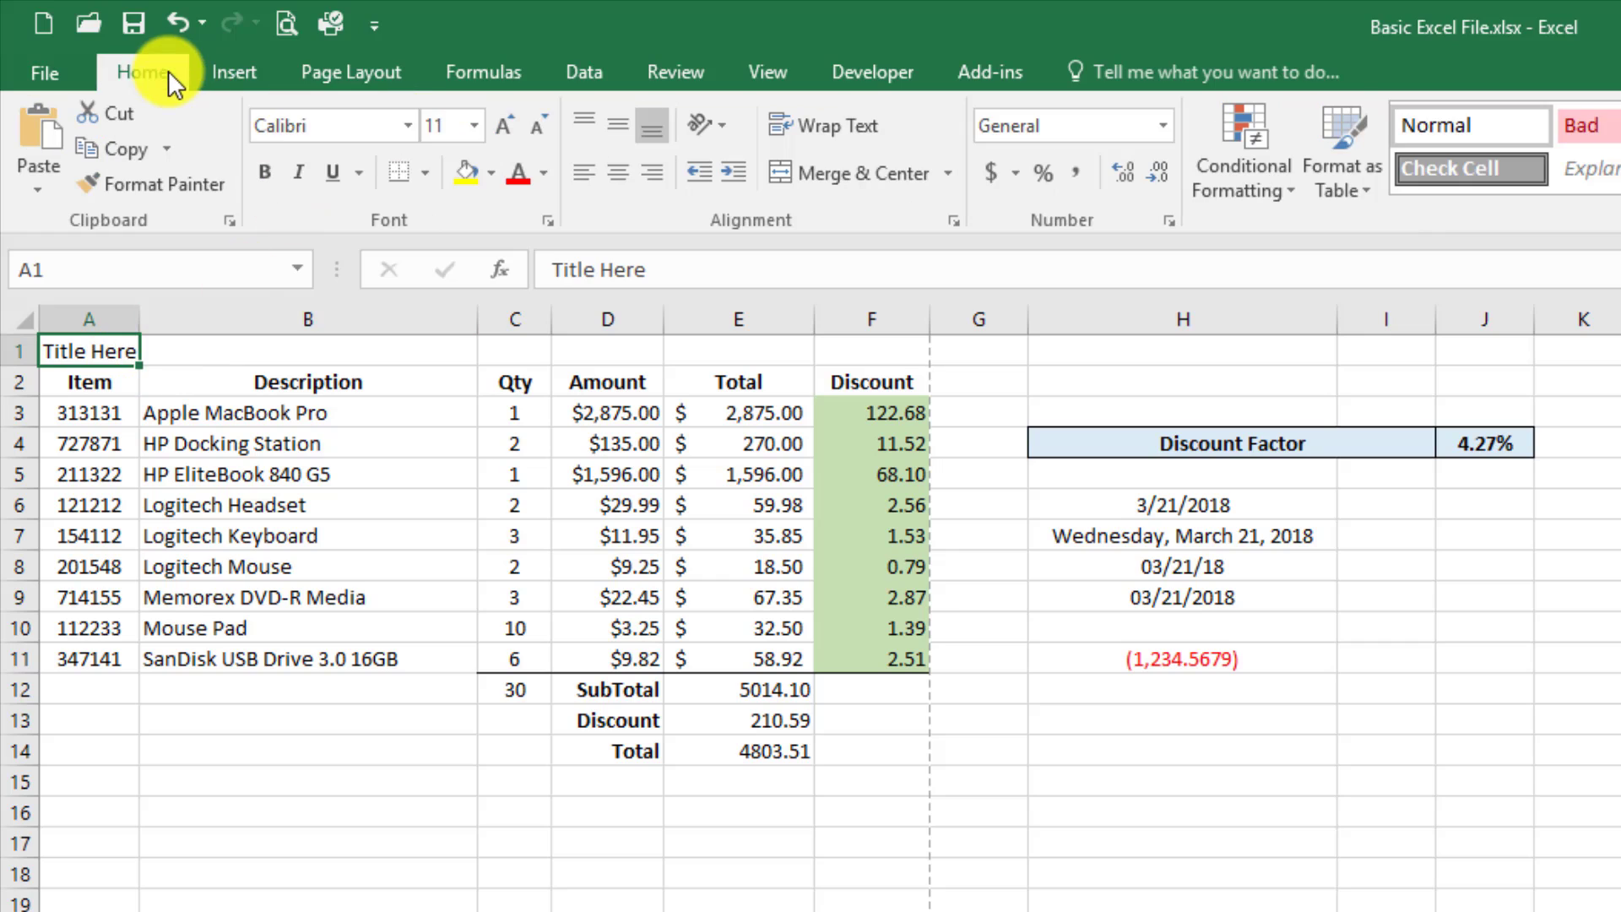
click(271, 169)
click(474, 122)
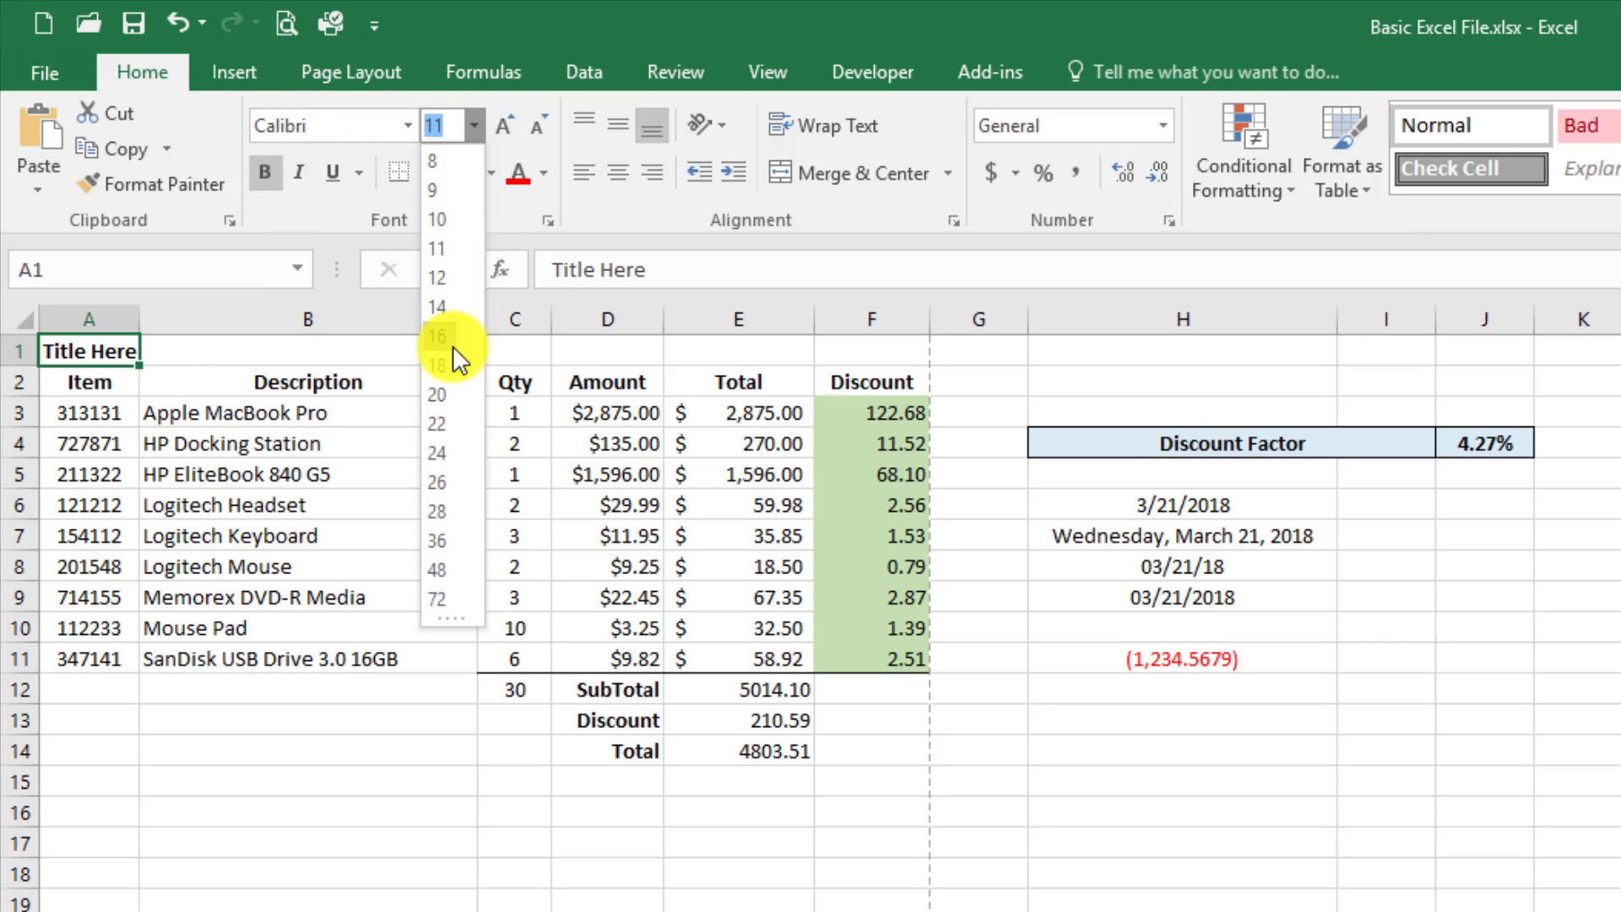
click(448, 370)
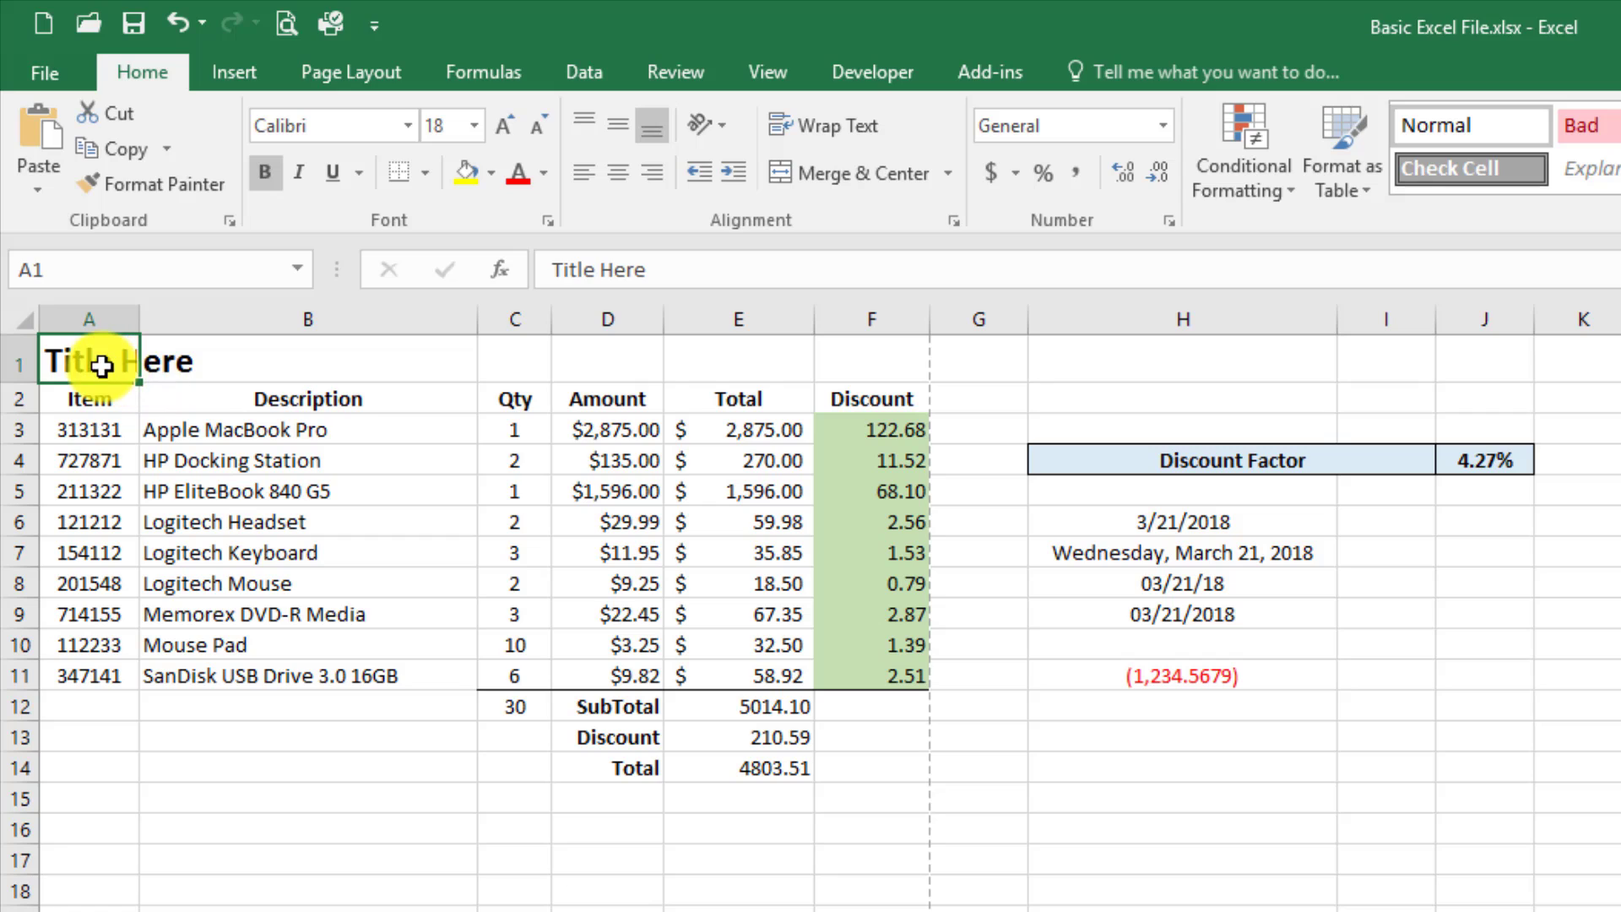
Merge and center the title across cells A1 to F1
drag(102, 366, 840, 368)
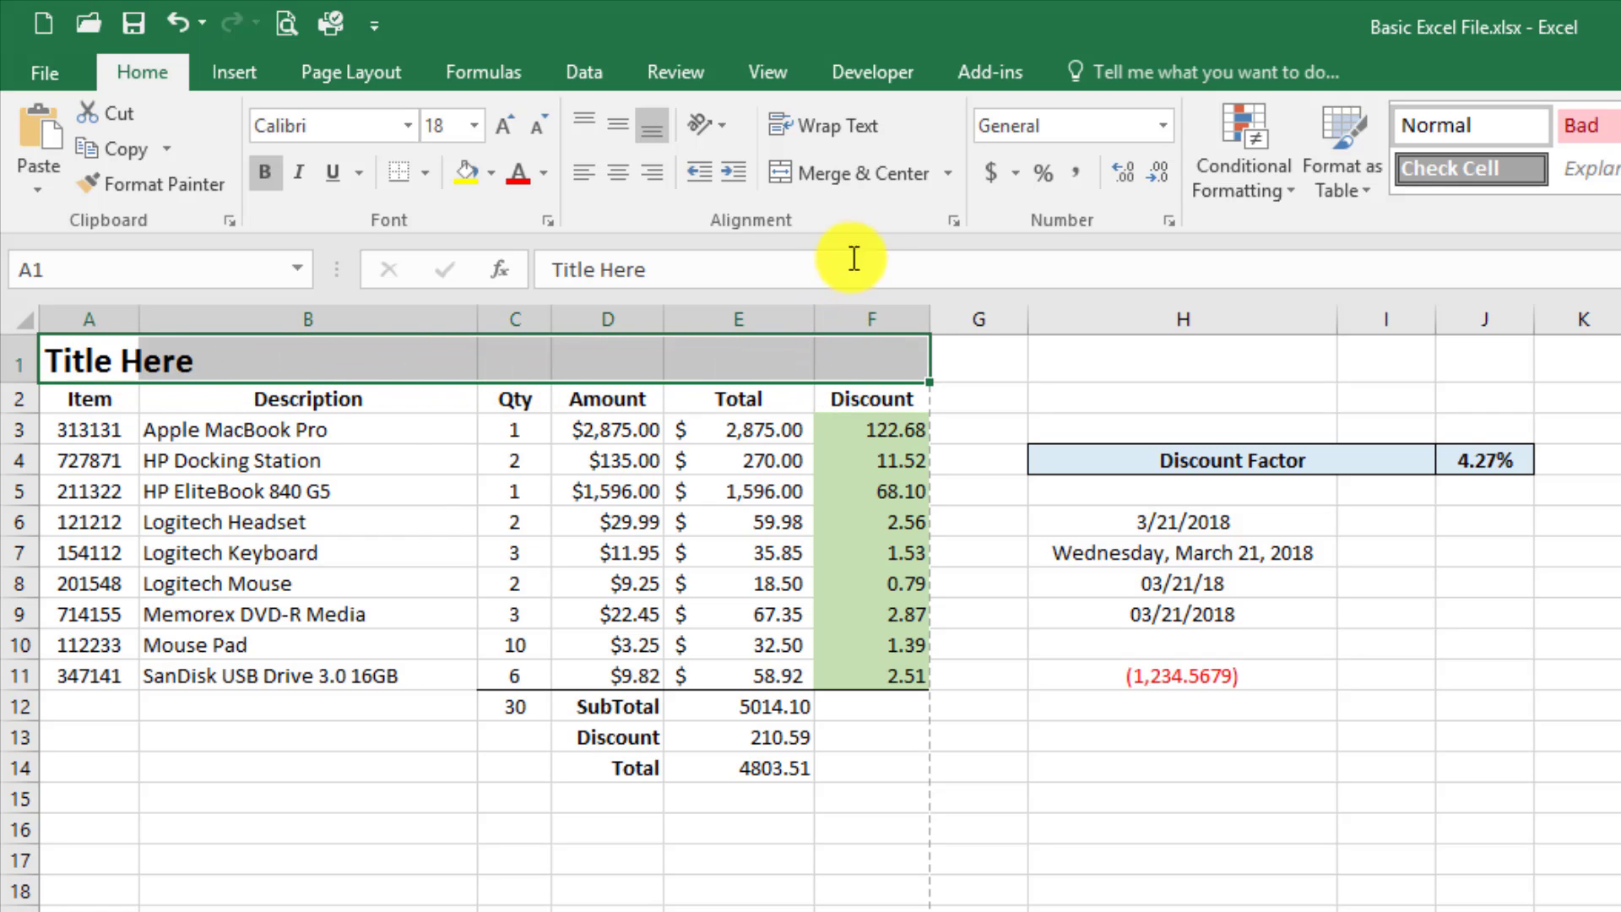
click(853, 178)
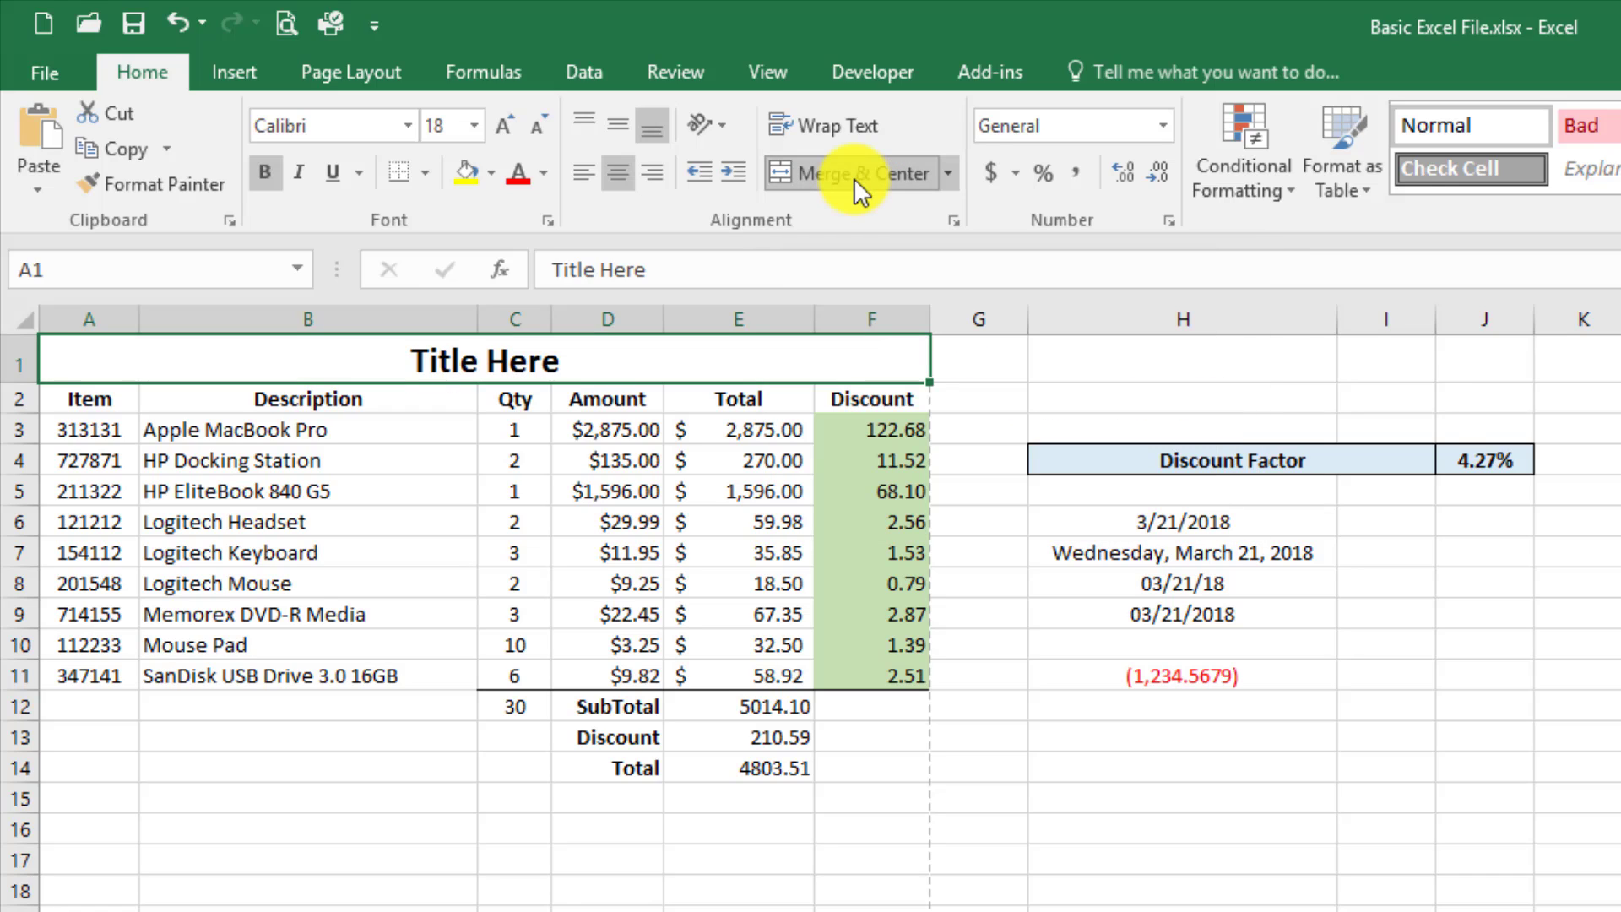
click(429, 535)
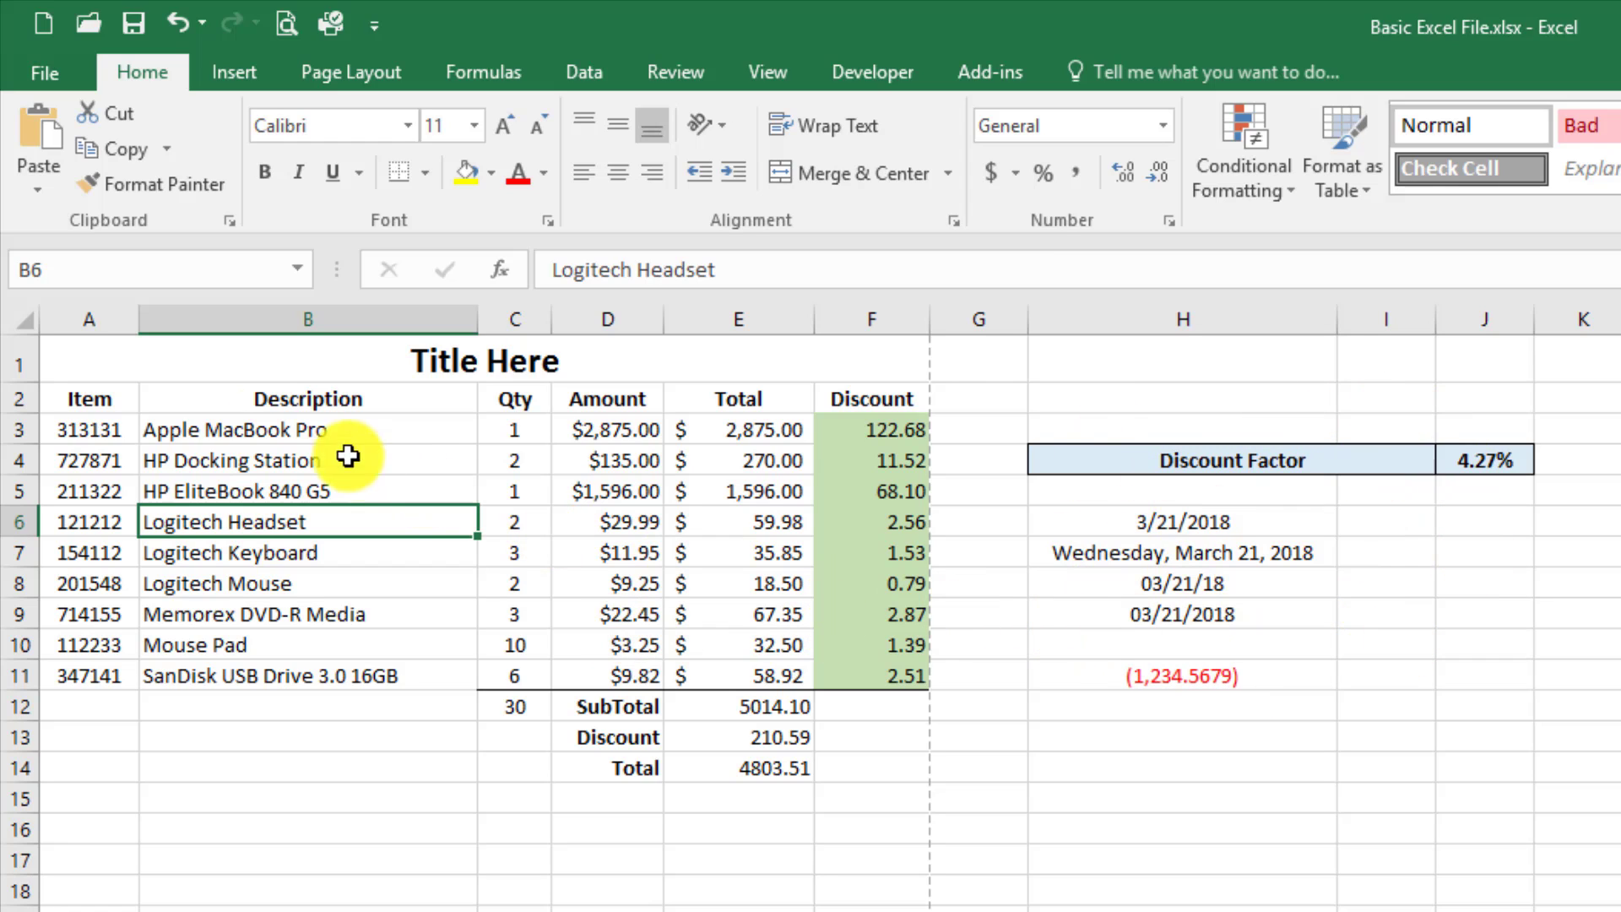
Set the item list with its title and totals, cells A1 to F14, as the print area
click(99, 361)
drag(101, 360, 195, 767)
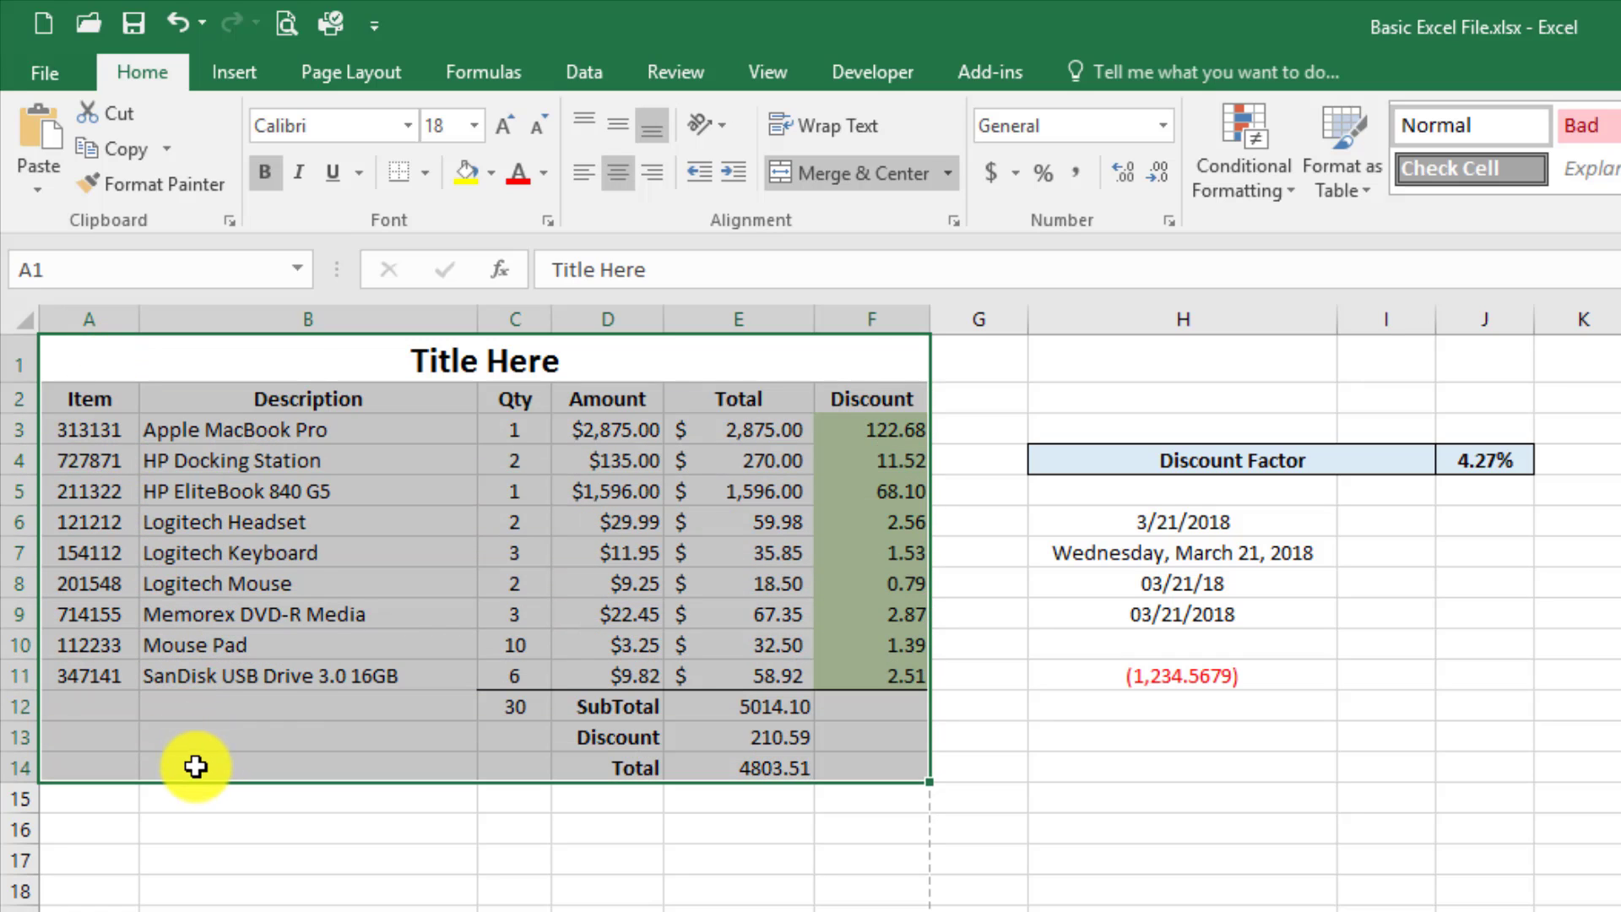
click(352, 74)
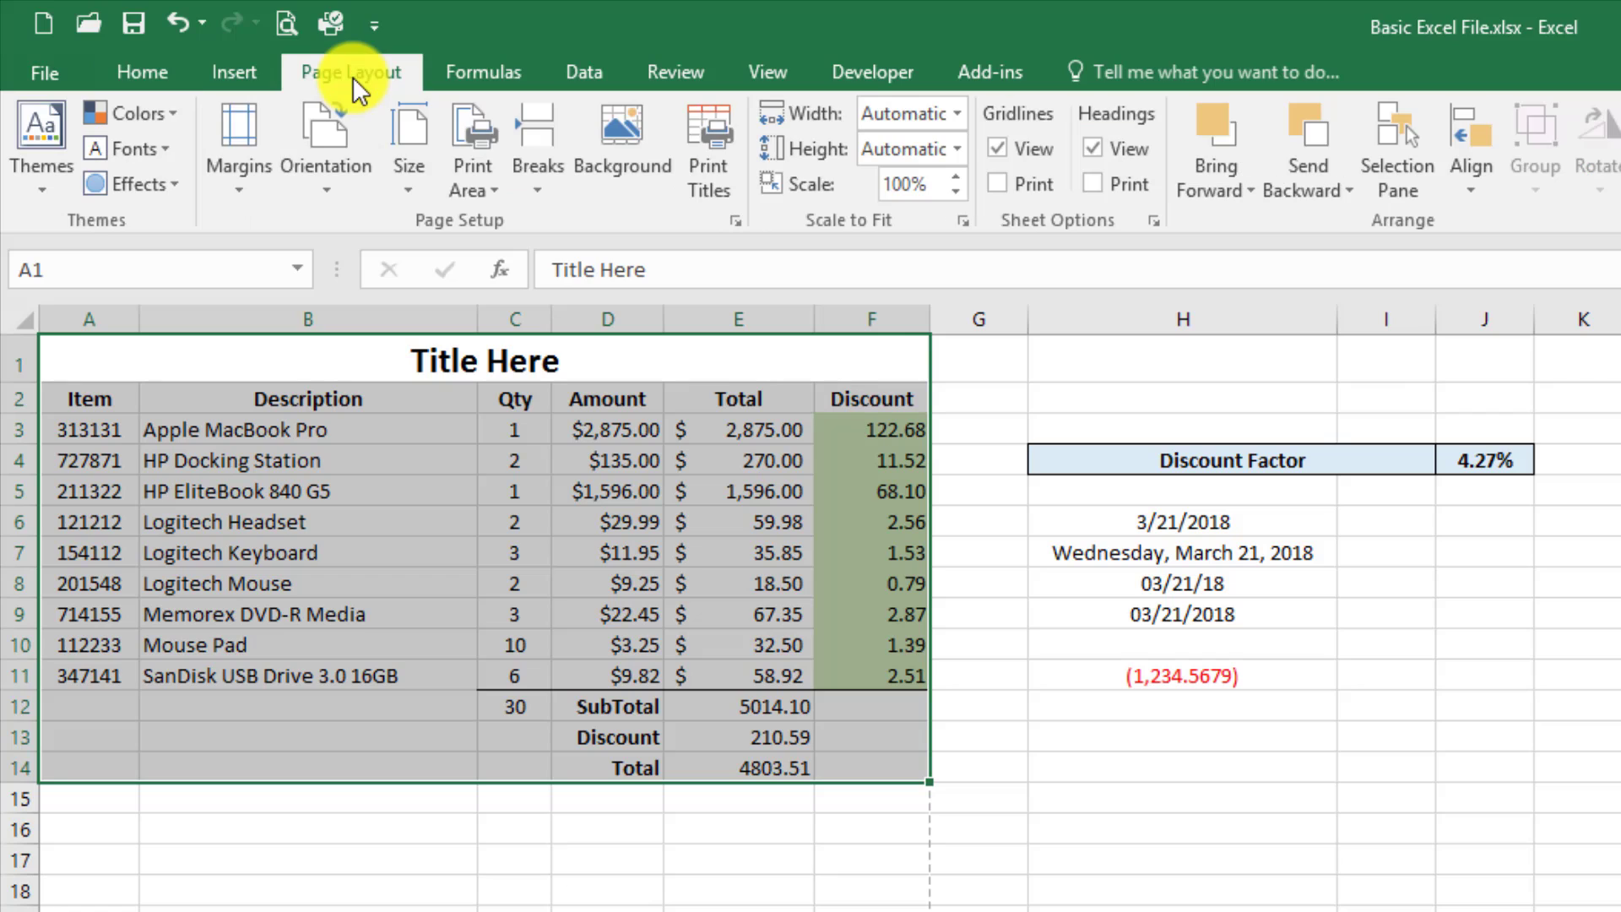
click(466, 178)
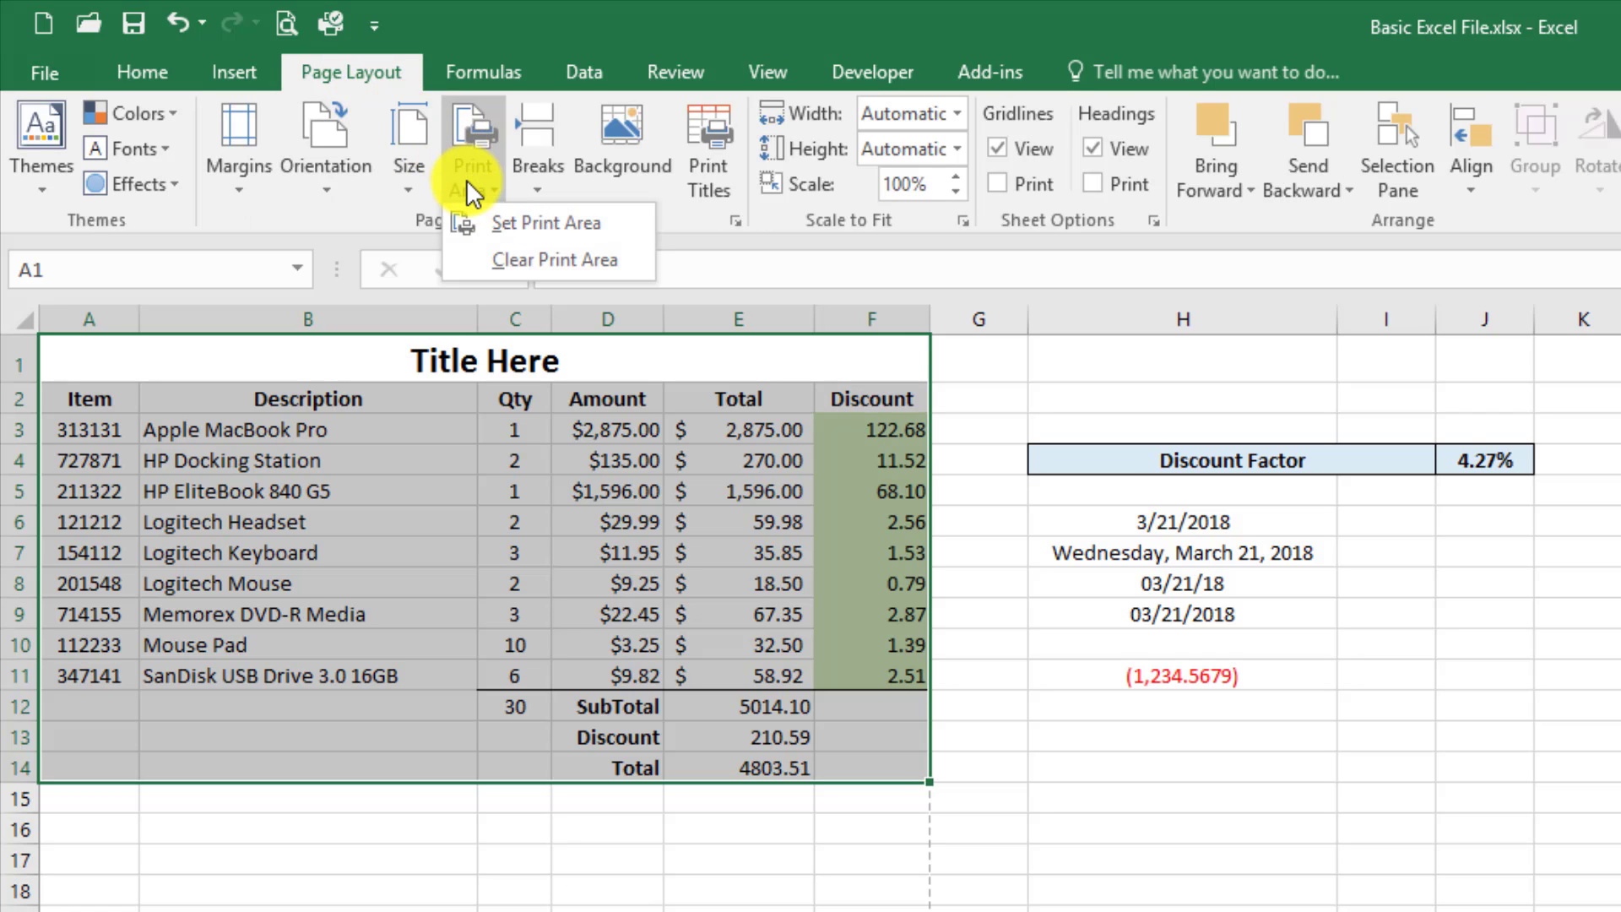
click(510, 224)
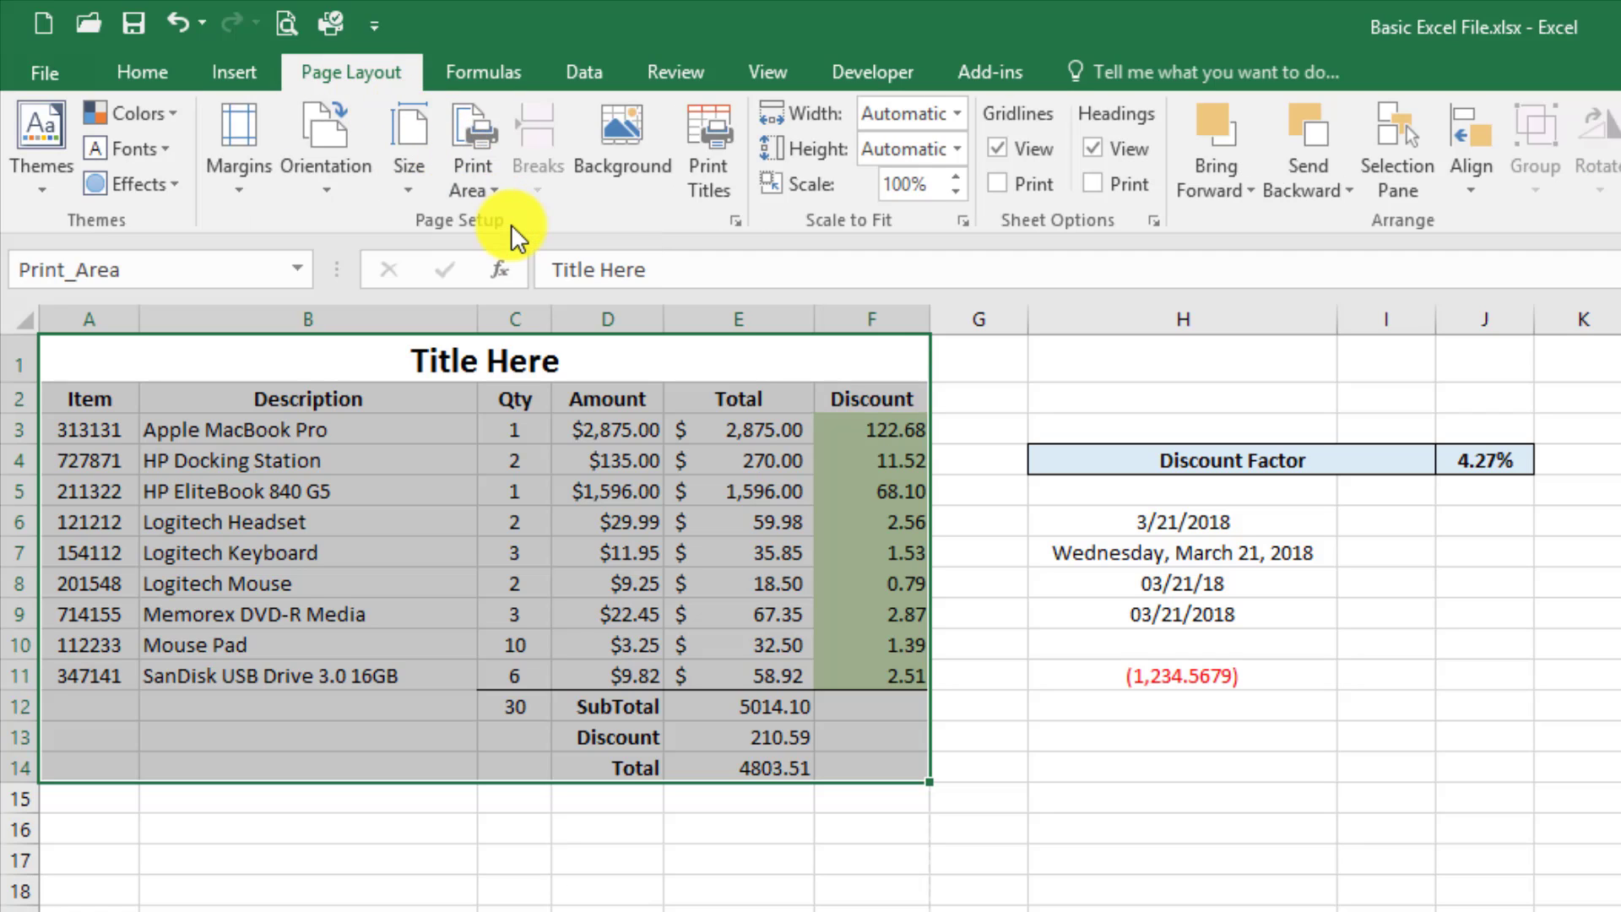
Deselect the list and clear the worksheet's print area
click(554, 837)
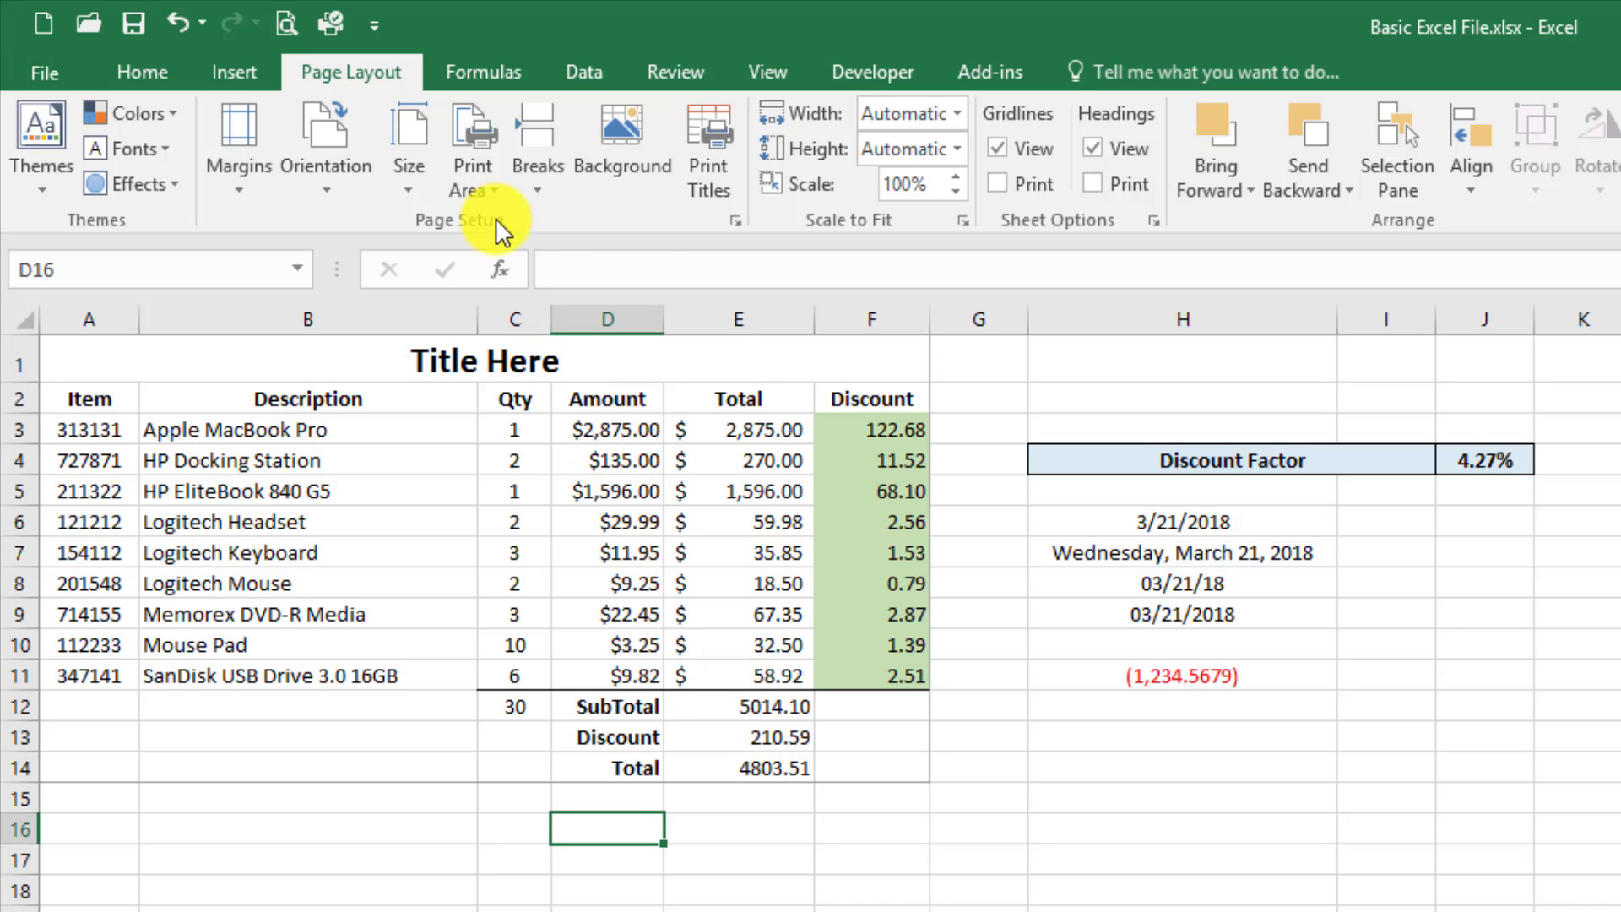
click(489, 190)
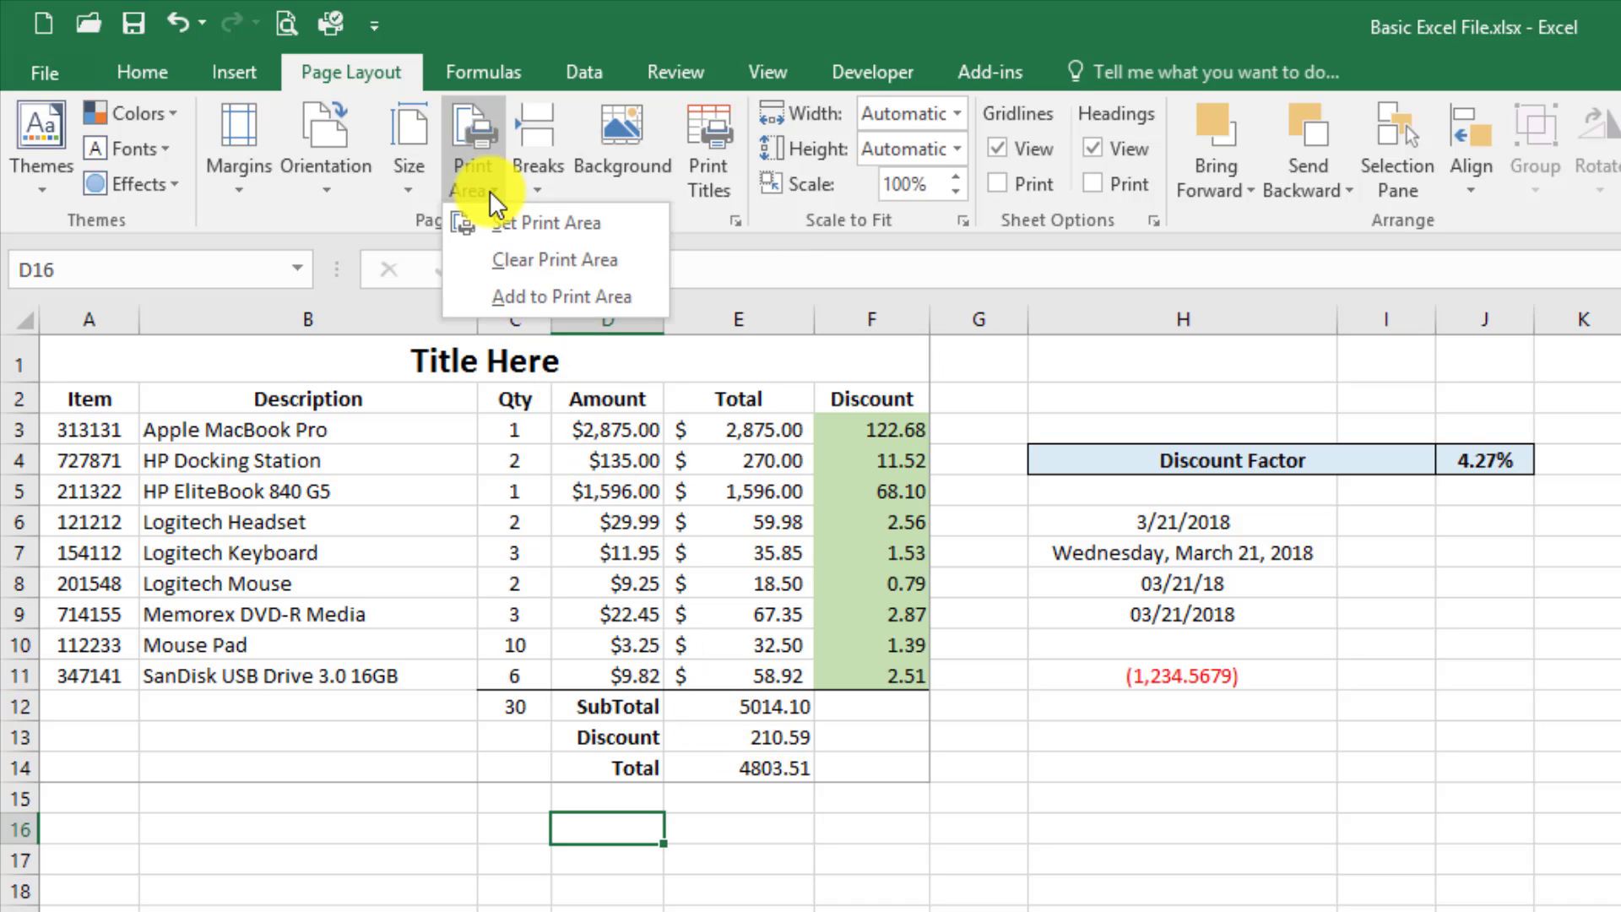
click(519, 262)
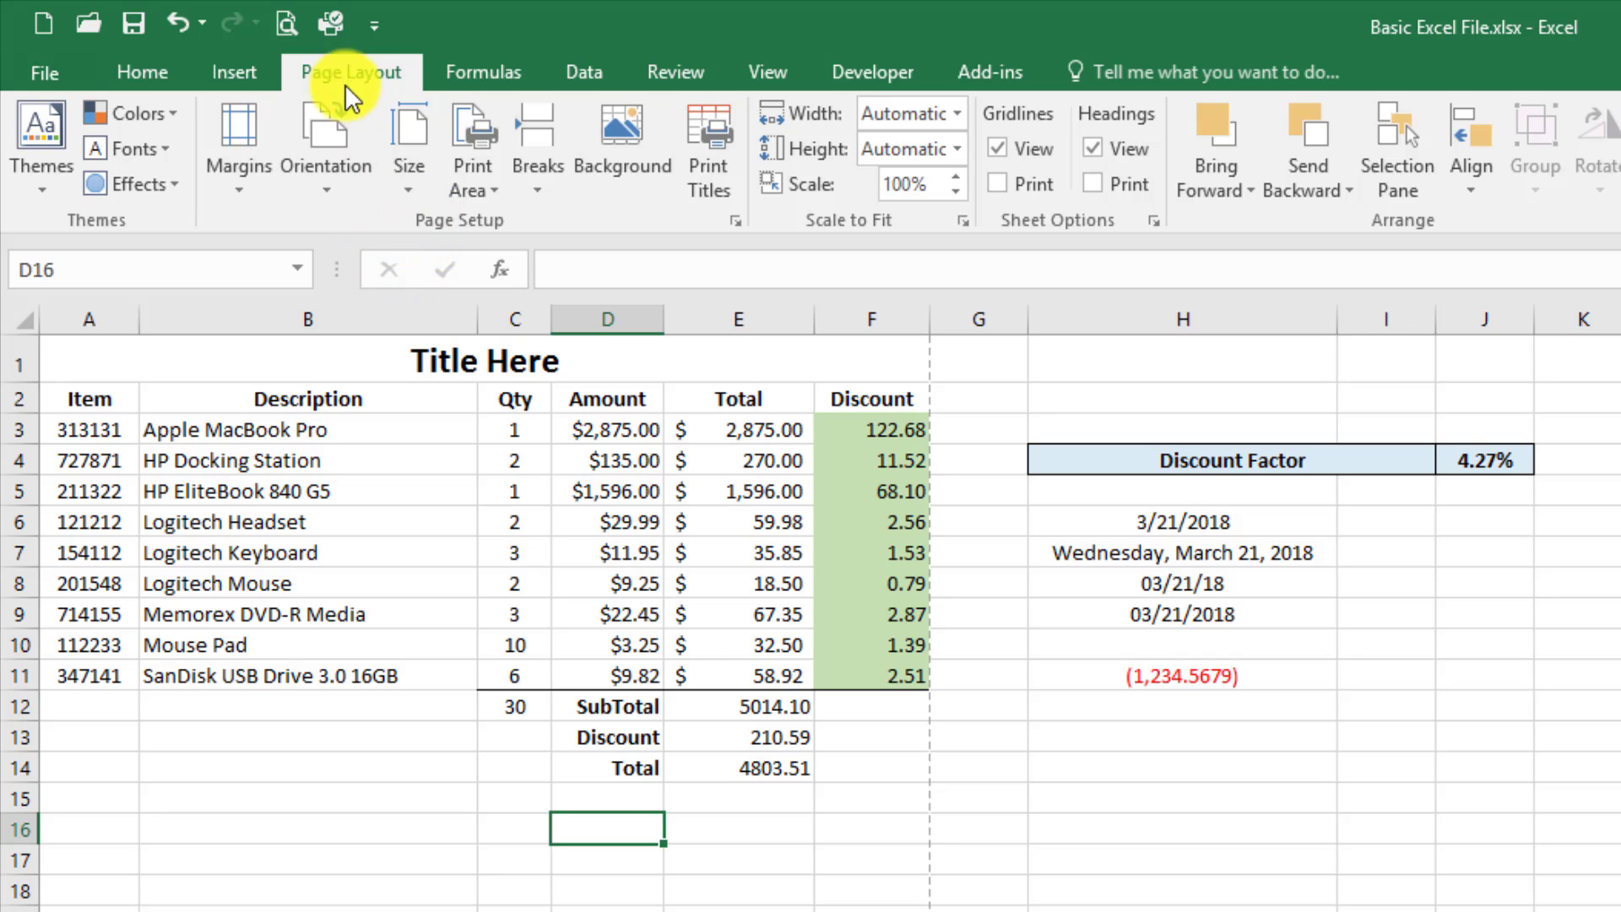
In Page Setup, try Fit to scaling of 1 page wide with a blank height, and return to Adjust to 100% normal size
click(736, 225)
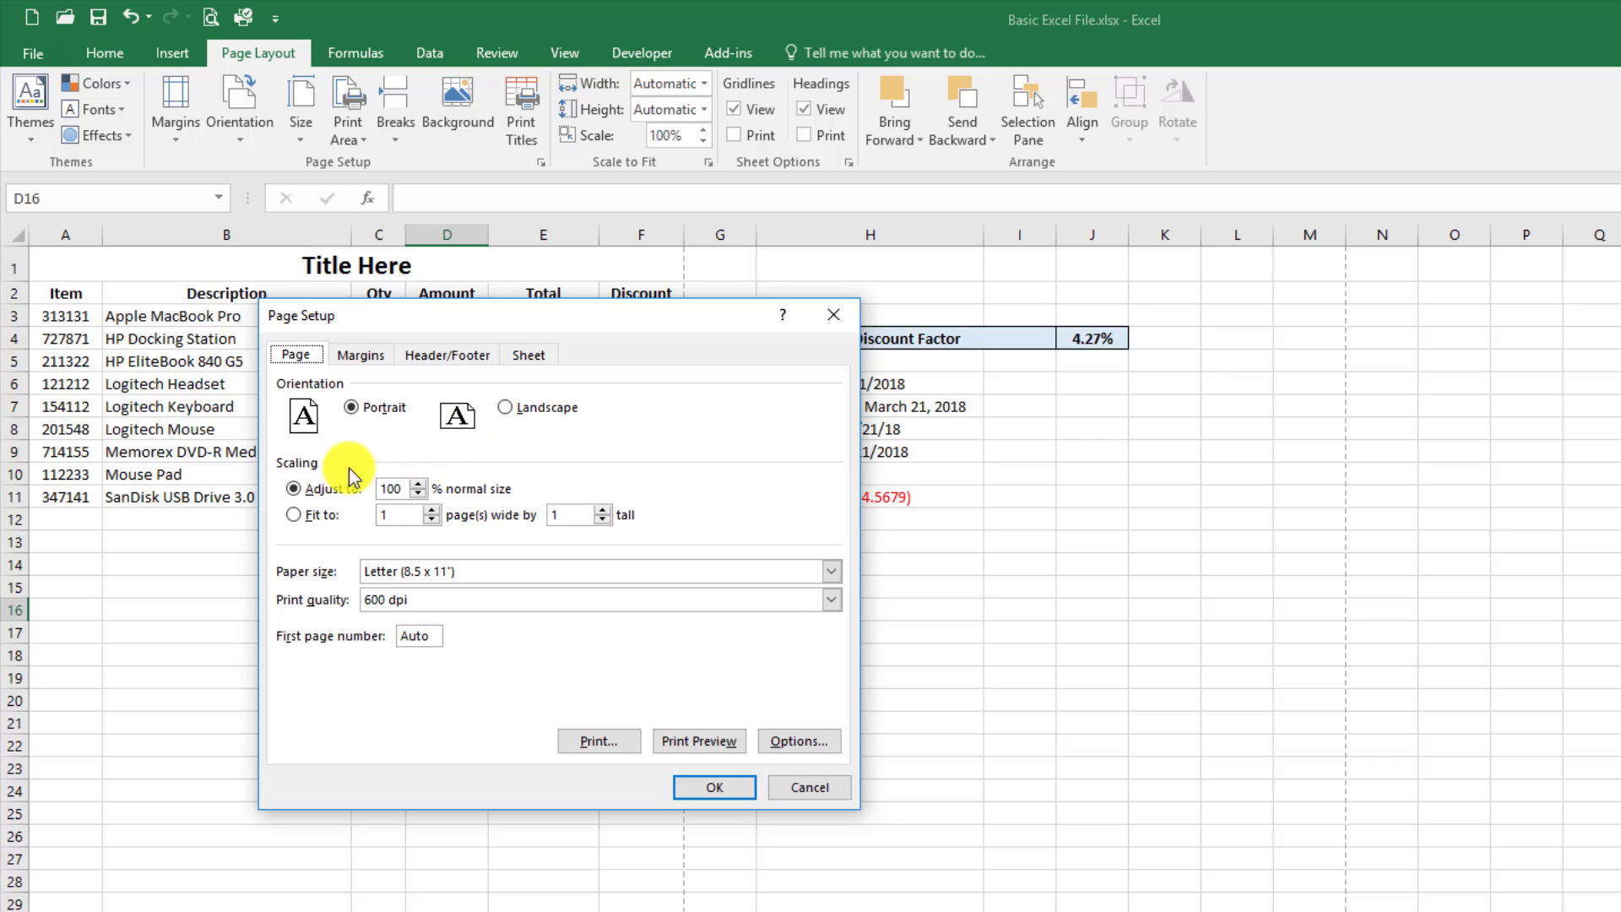
click(319, 517)
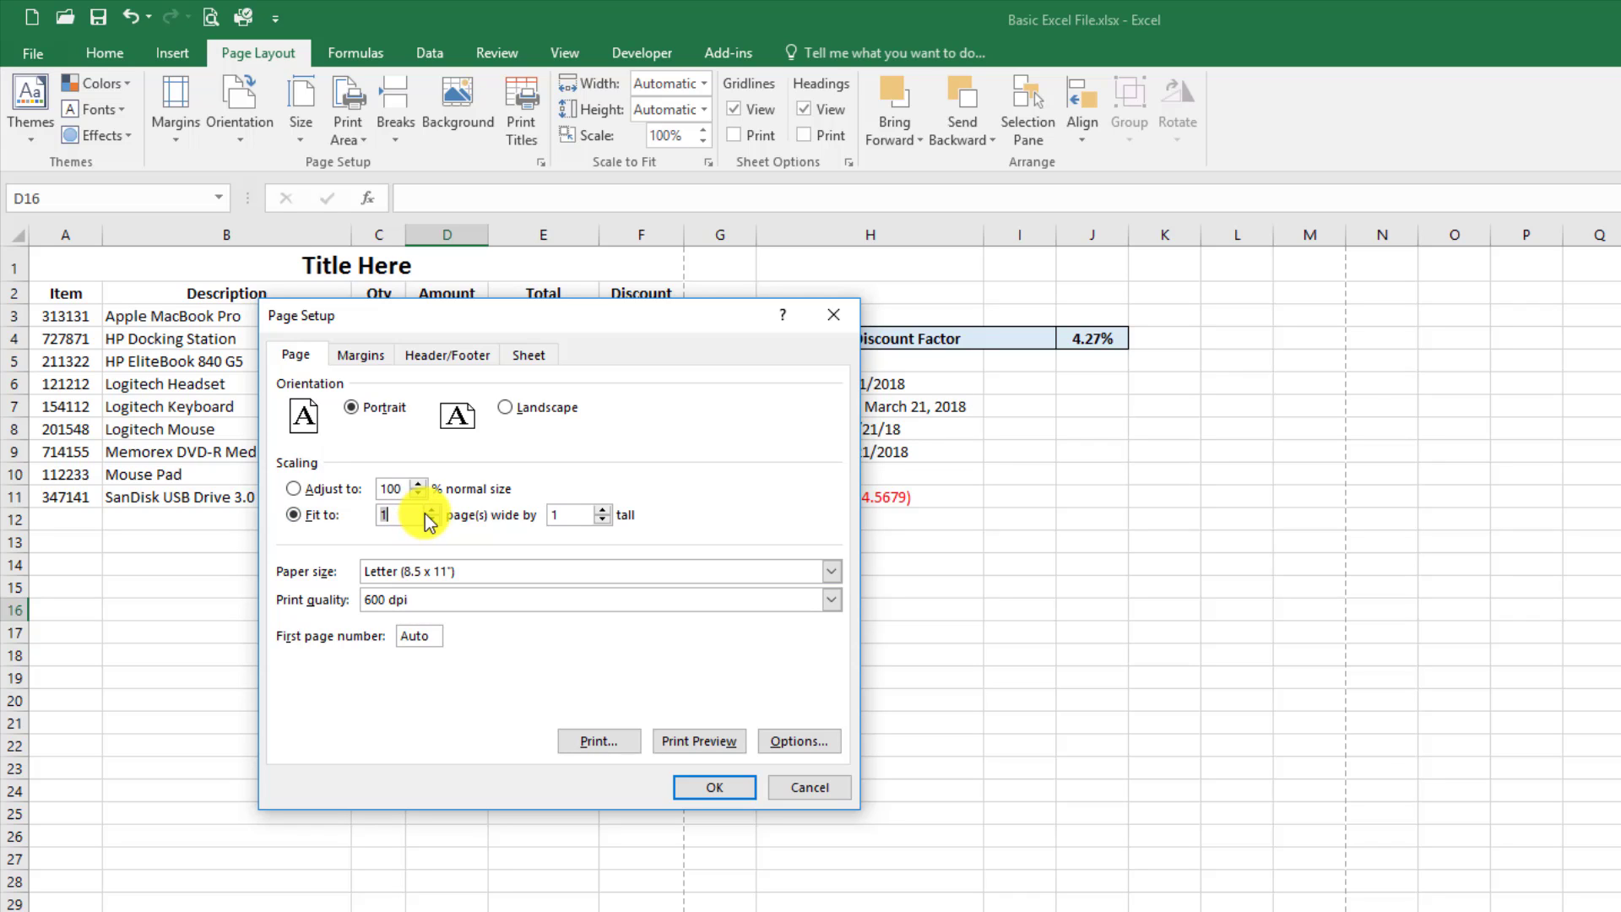
click(555, 514)
key(BackSpace)
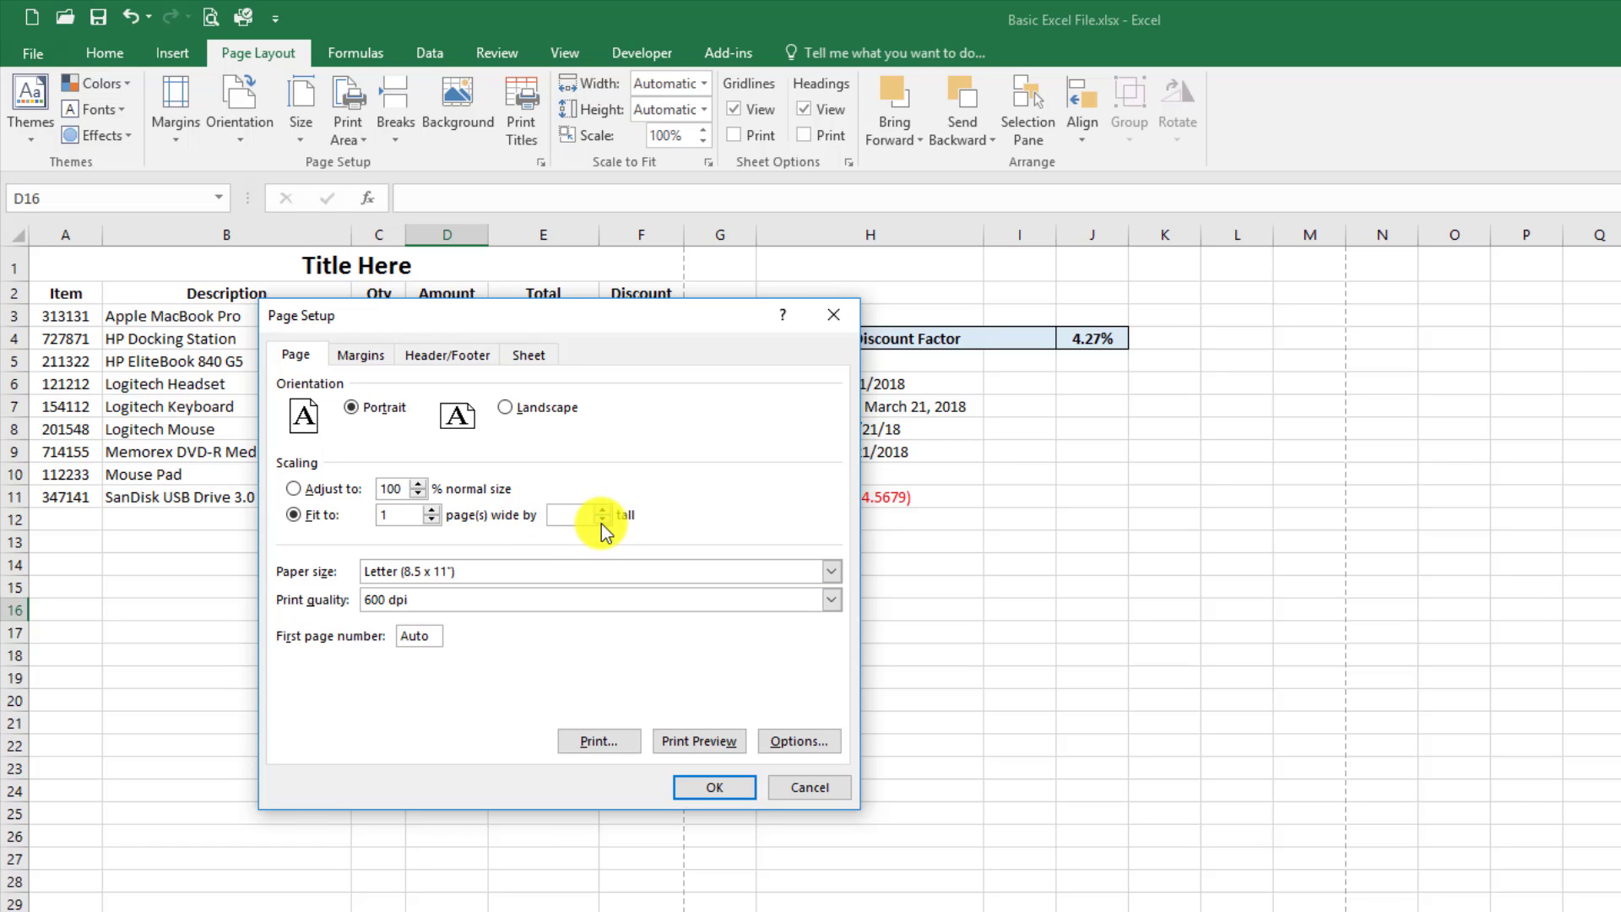
click(337, 495)
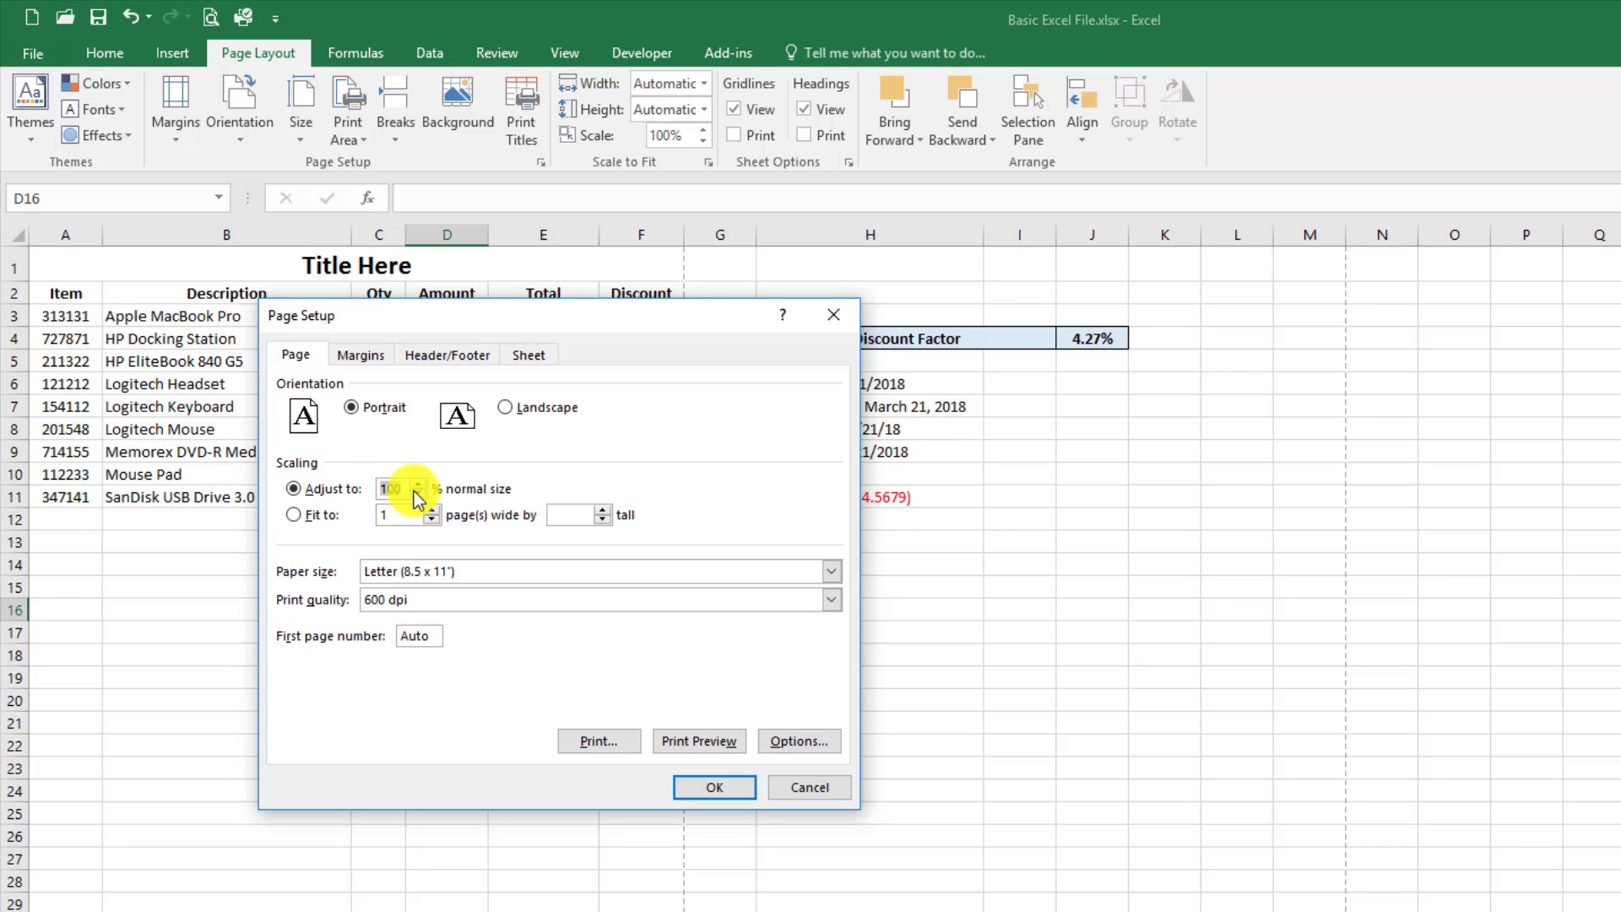
Set the page margins option to center the printout horizontally on the page
click(361, 356)
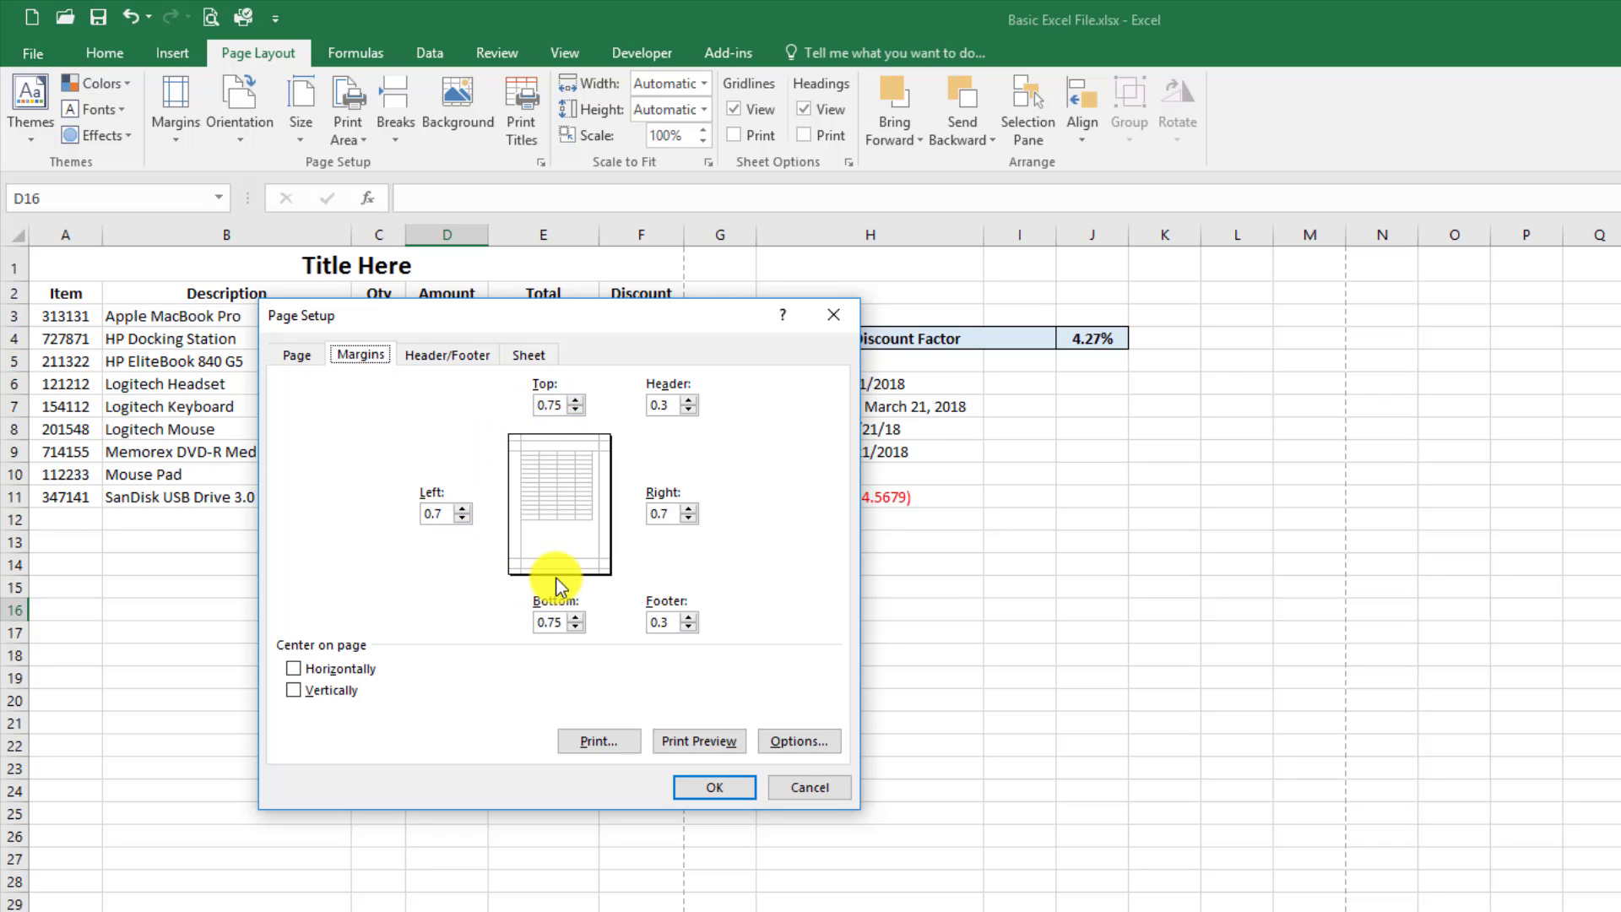
click(296, 670)
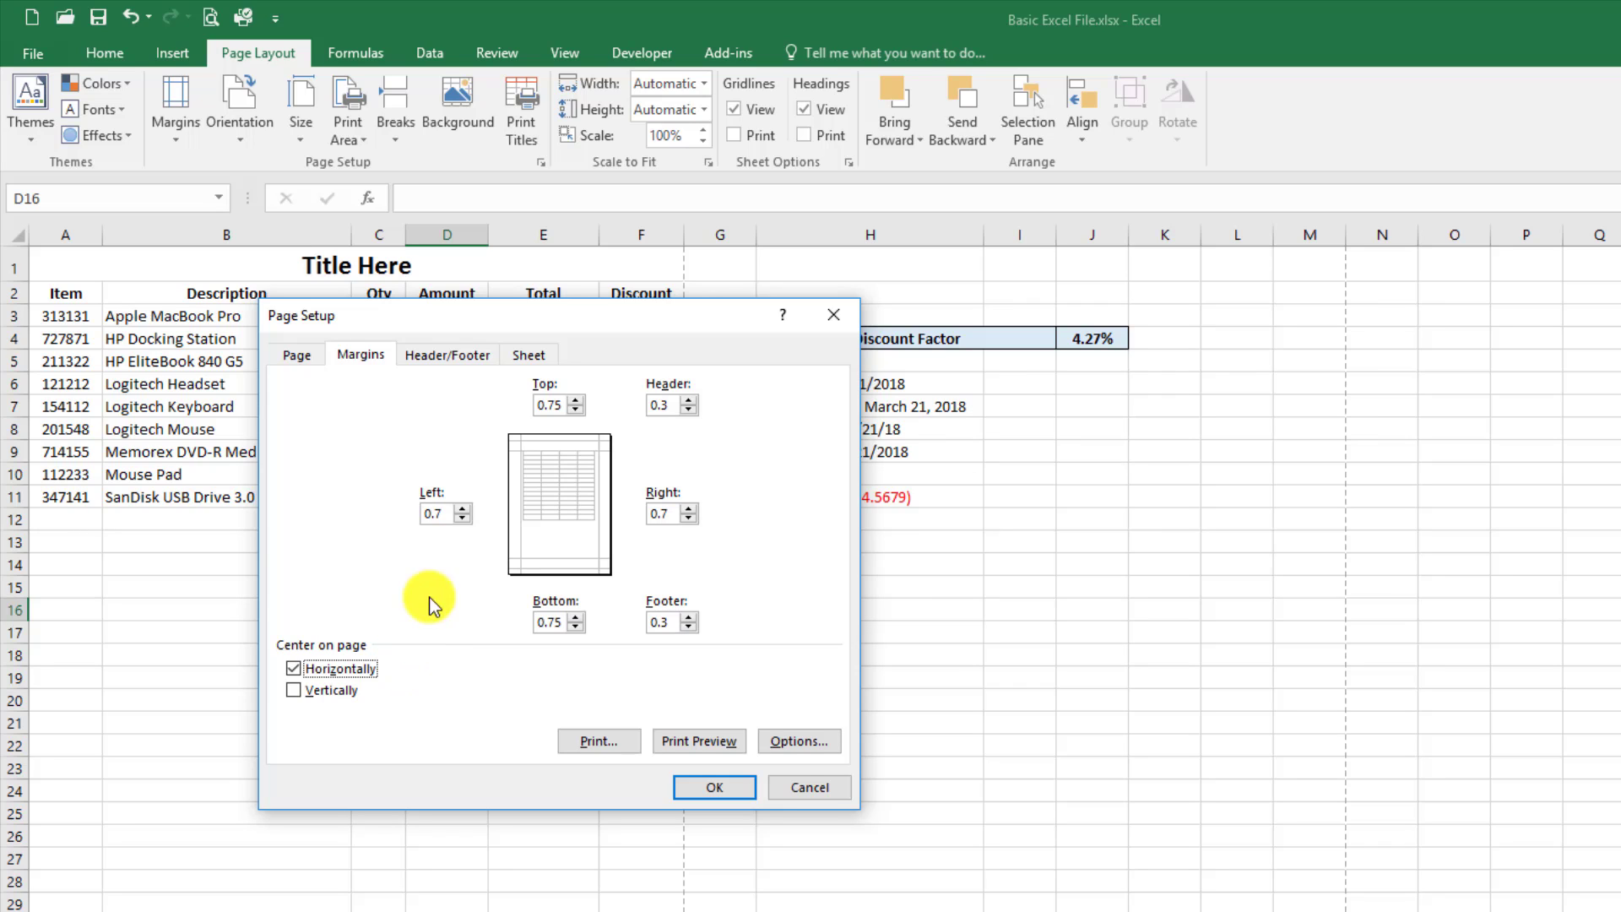
Create a custom page header with the text "Header" in its center section
click(445, 359)
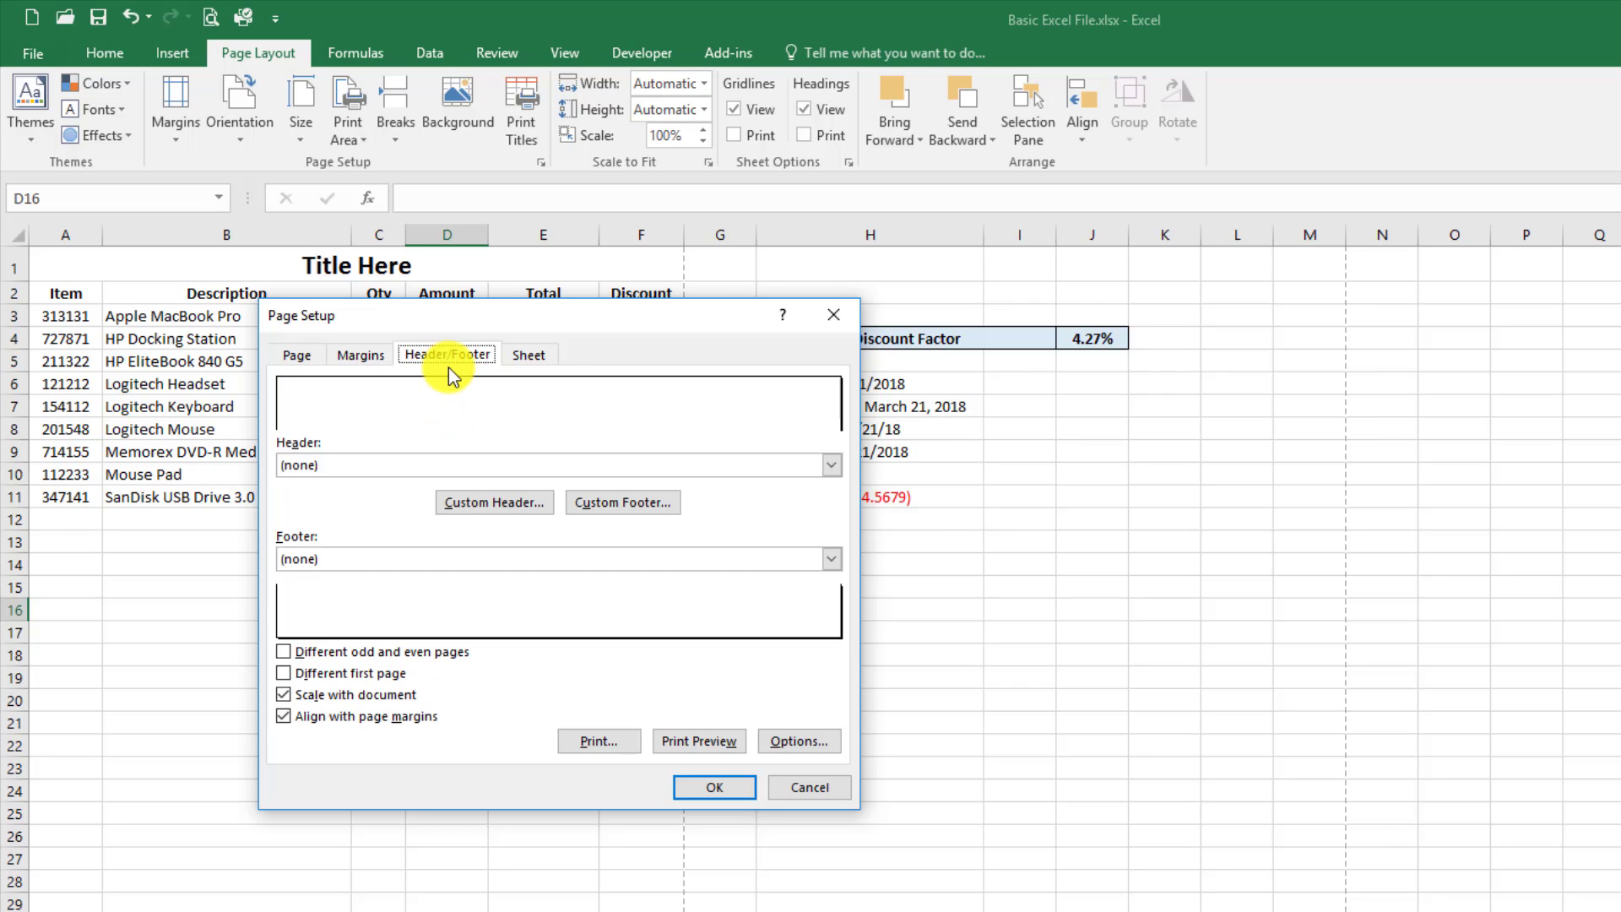
click(833, 466)
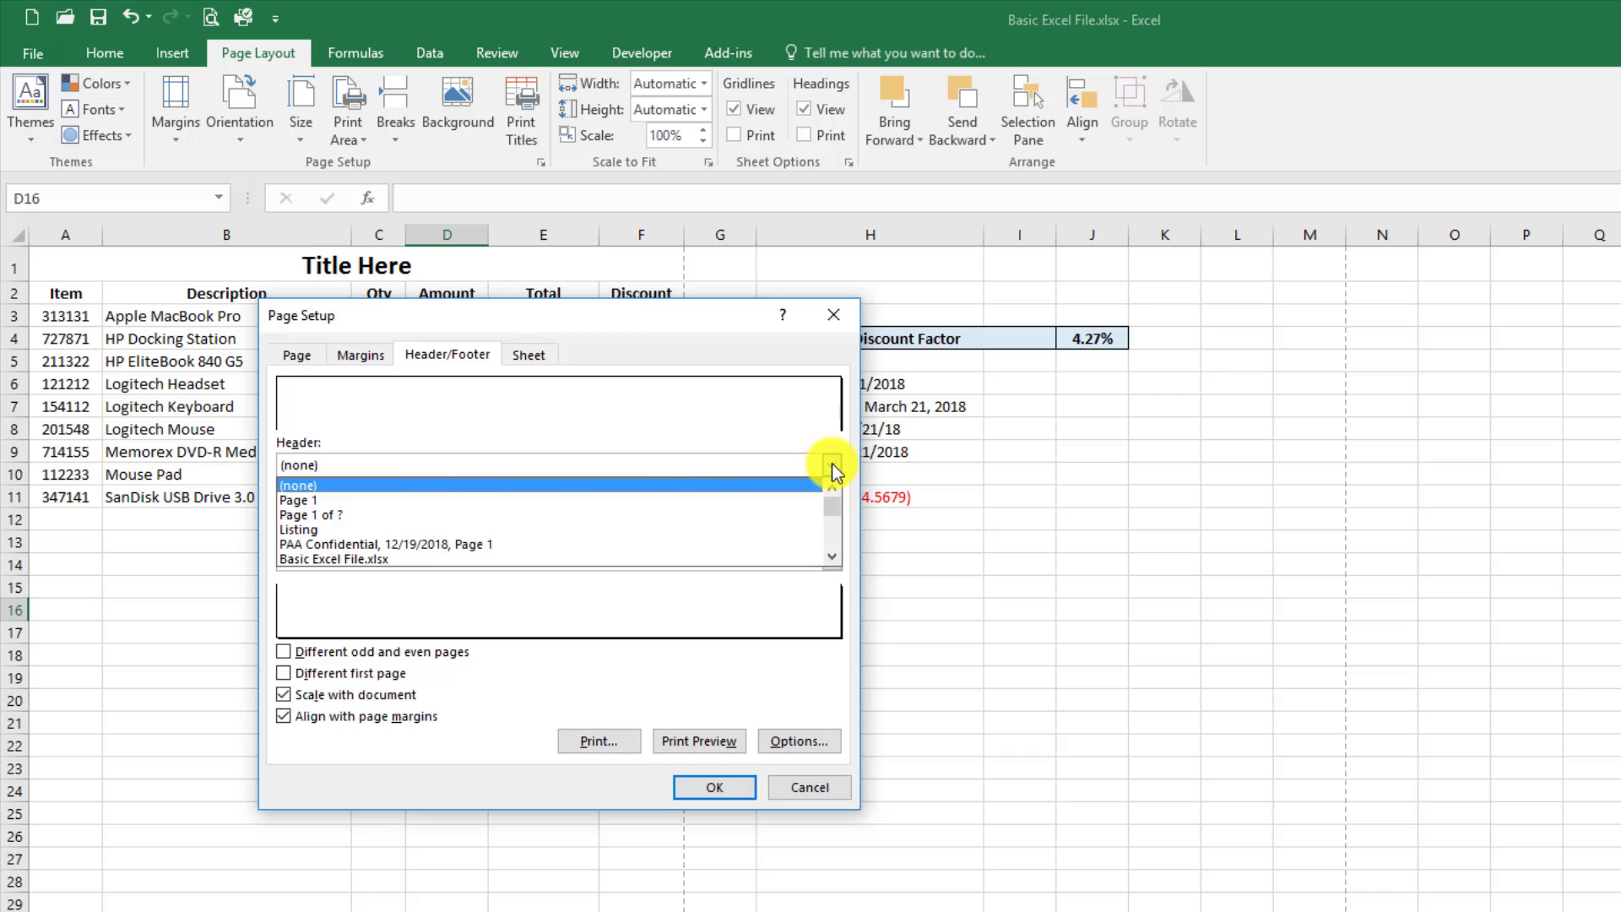
click(832, 466)
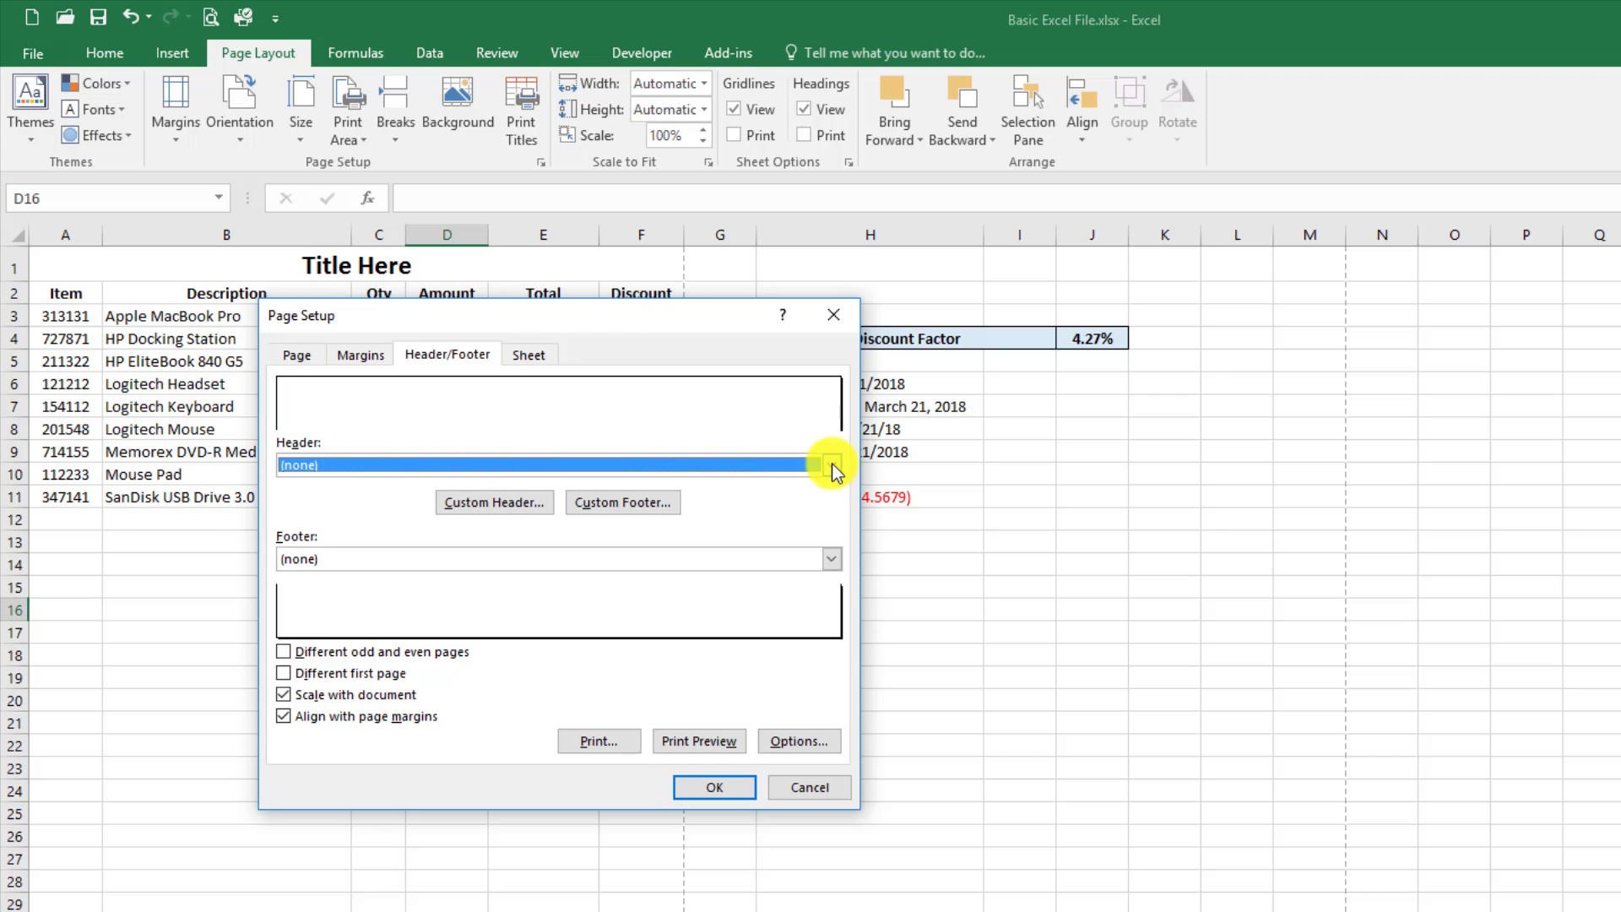
click(520, 504)
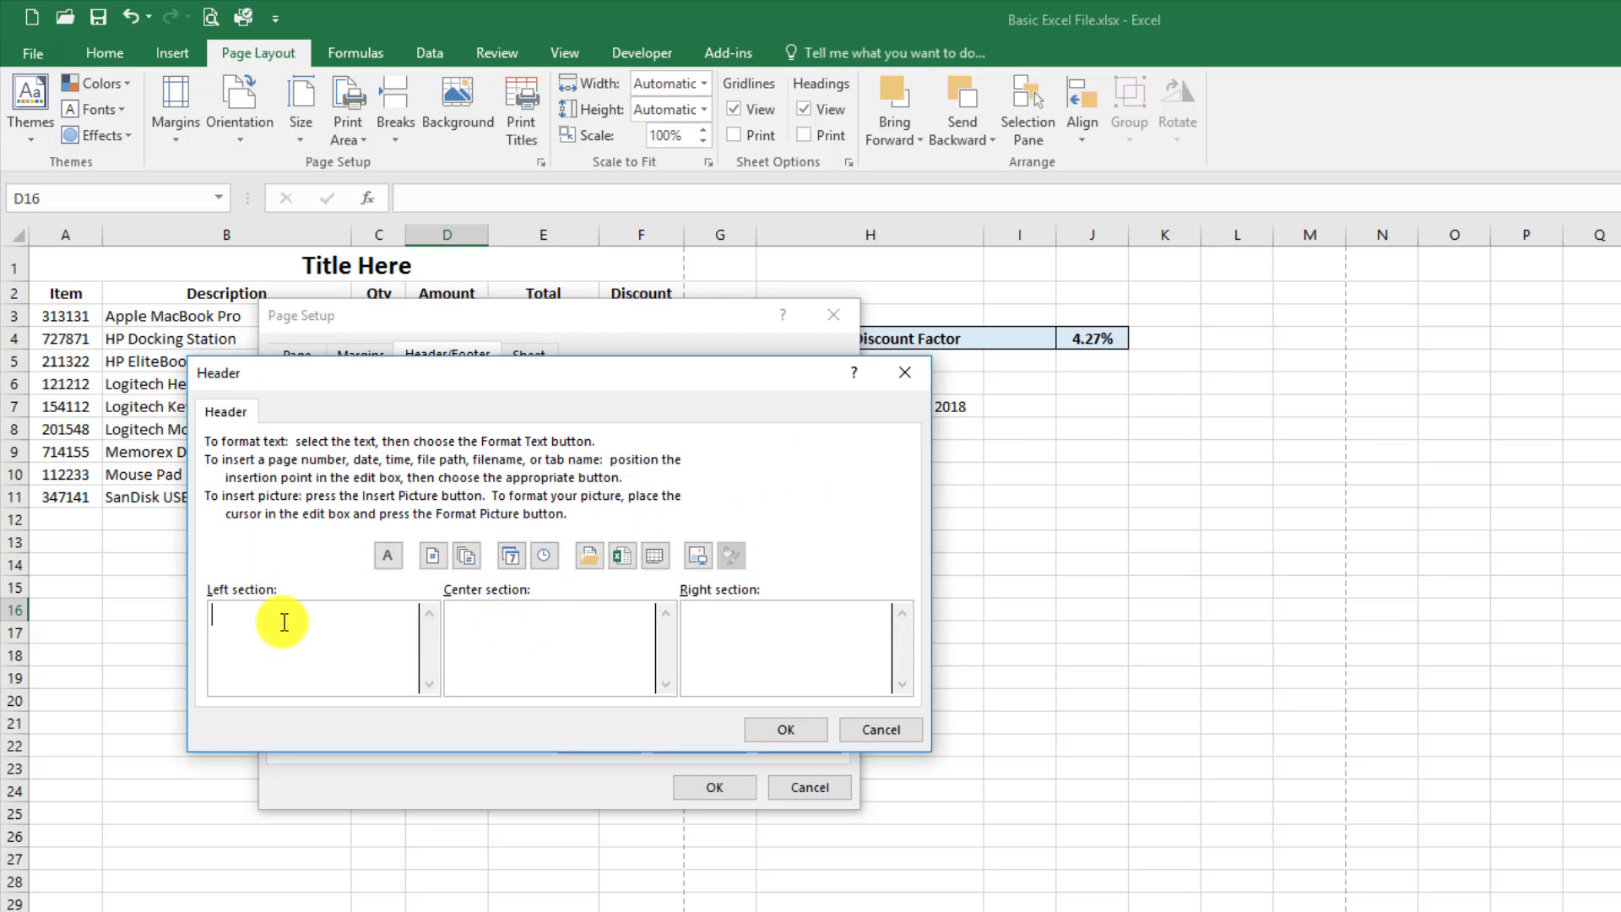
click(528, 621)
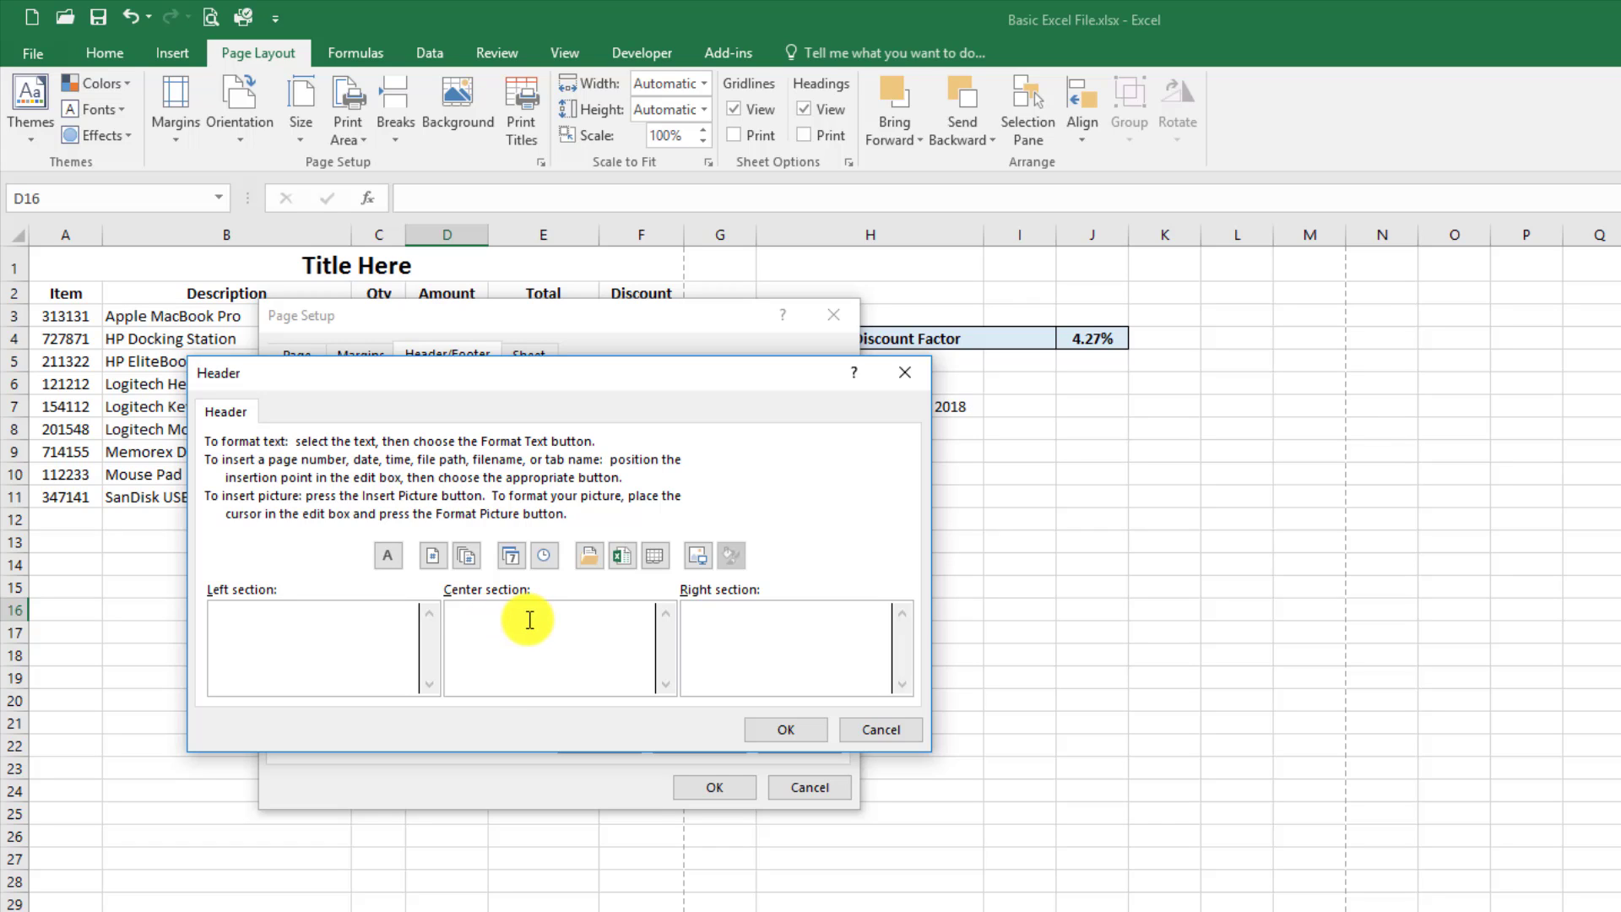
text(Headert)
key(BackSpace)
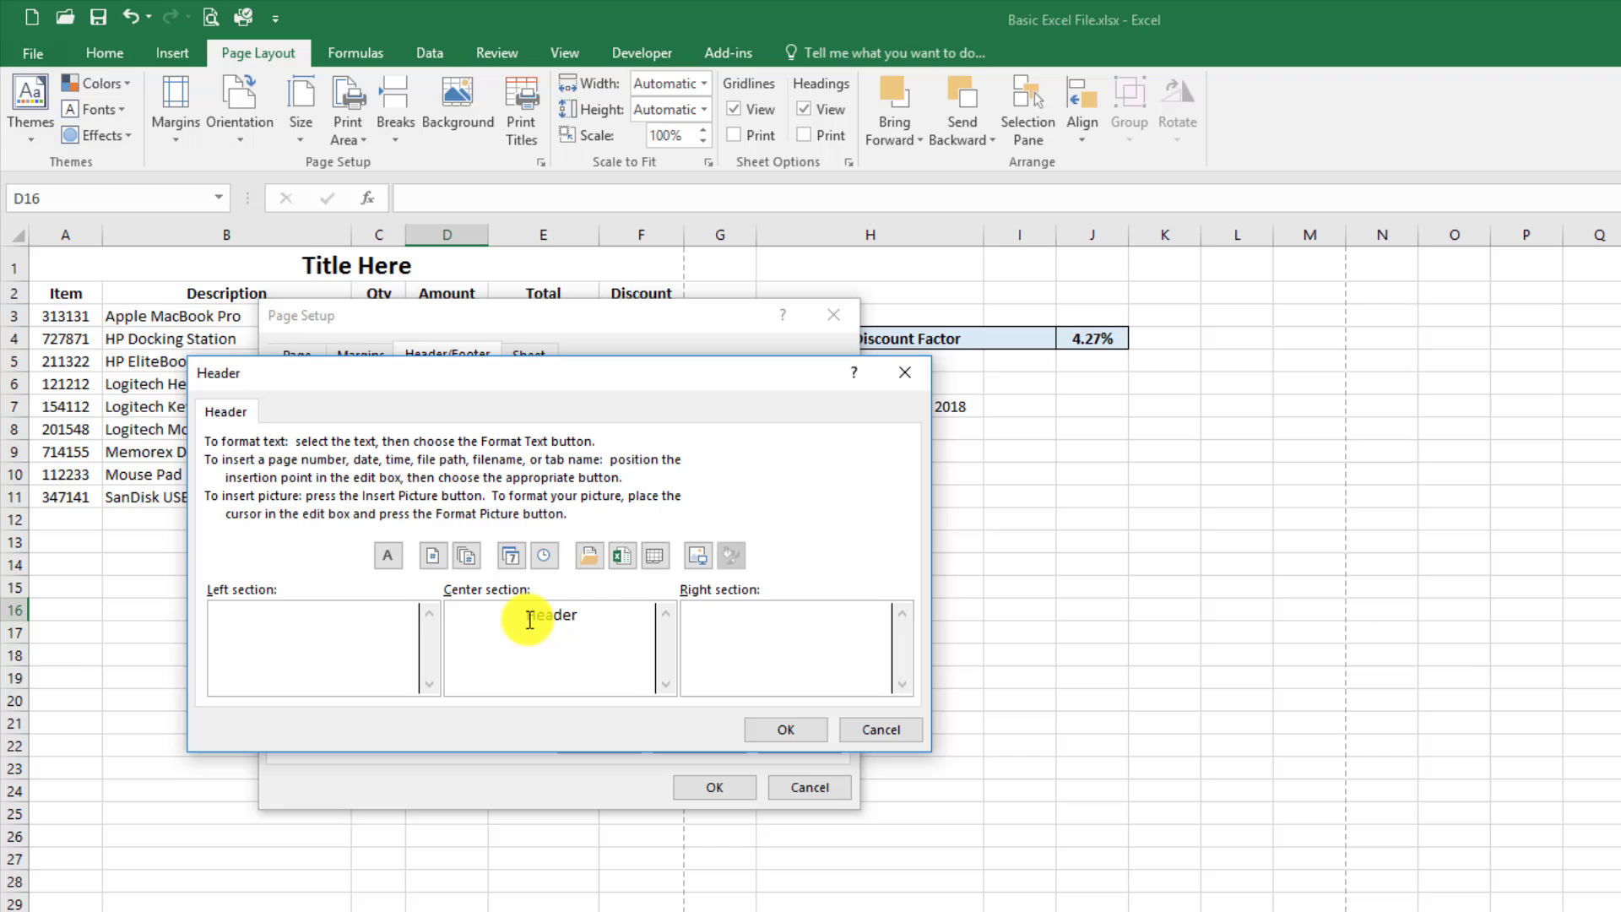
Format the center header text as bold with font size 22 and accept the custom header
double_click(581, 615)
click(382, 557)
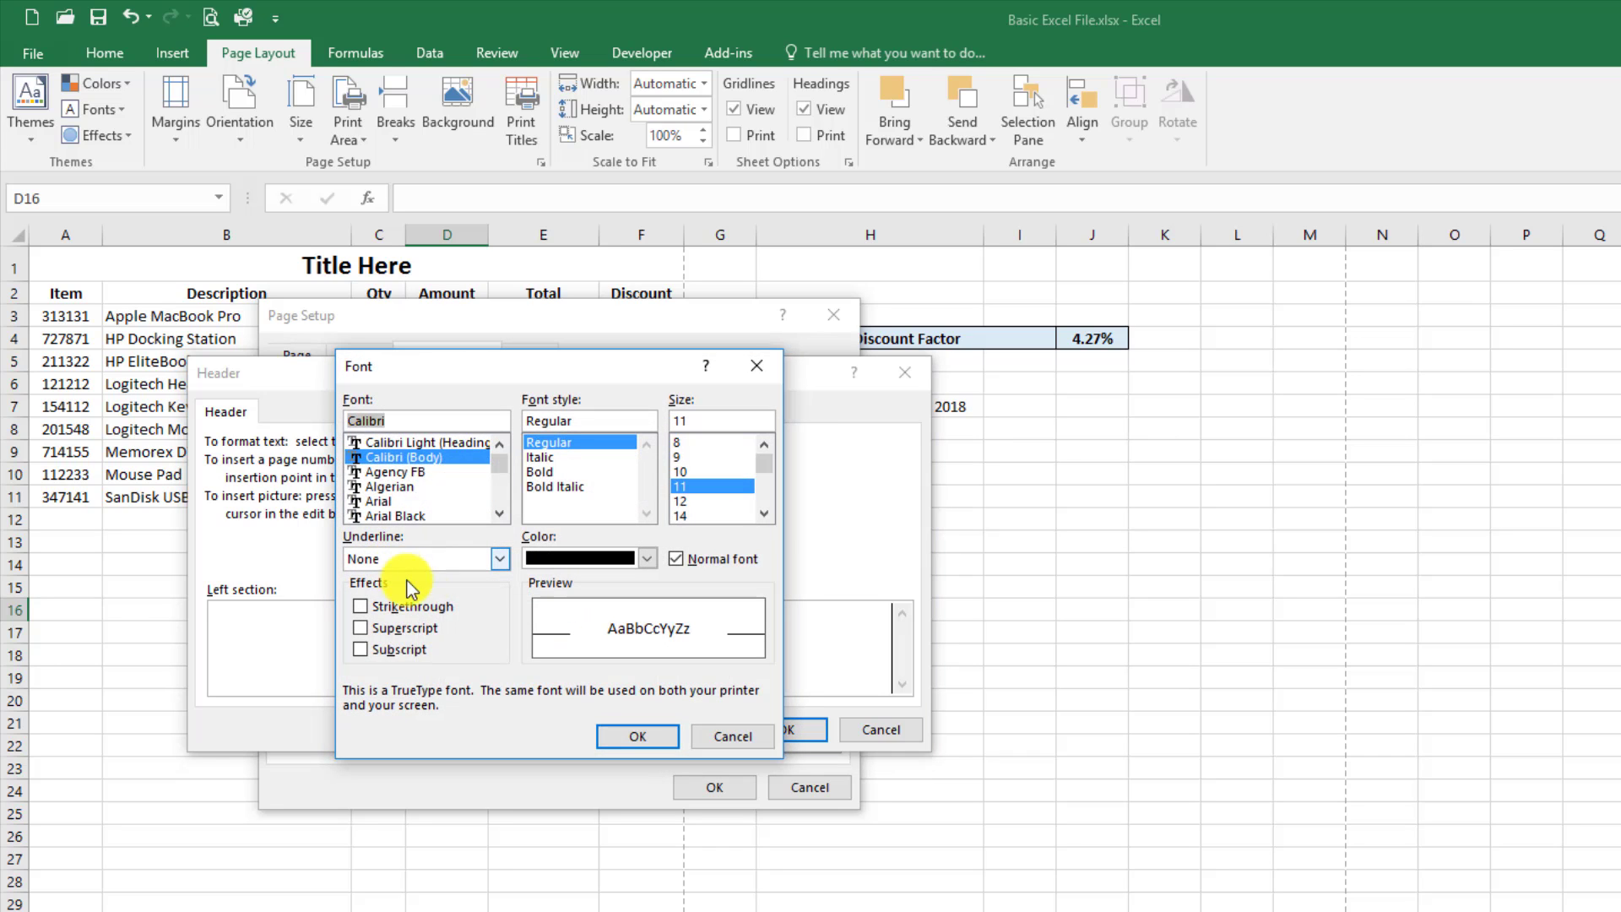
click(545, 471)
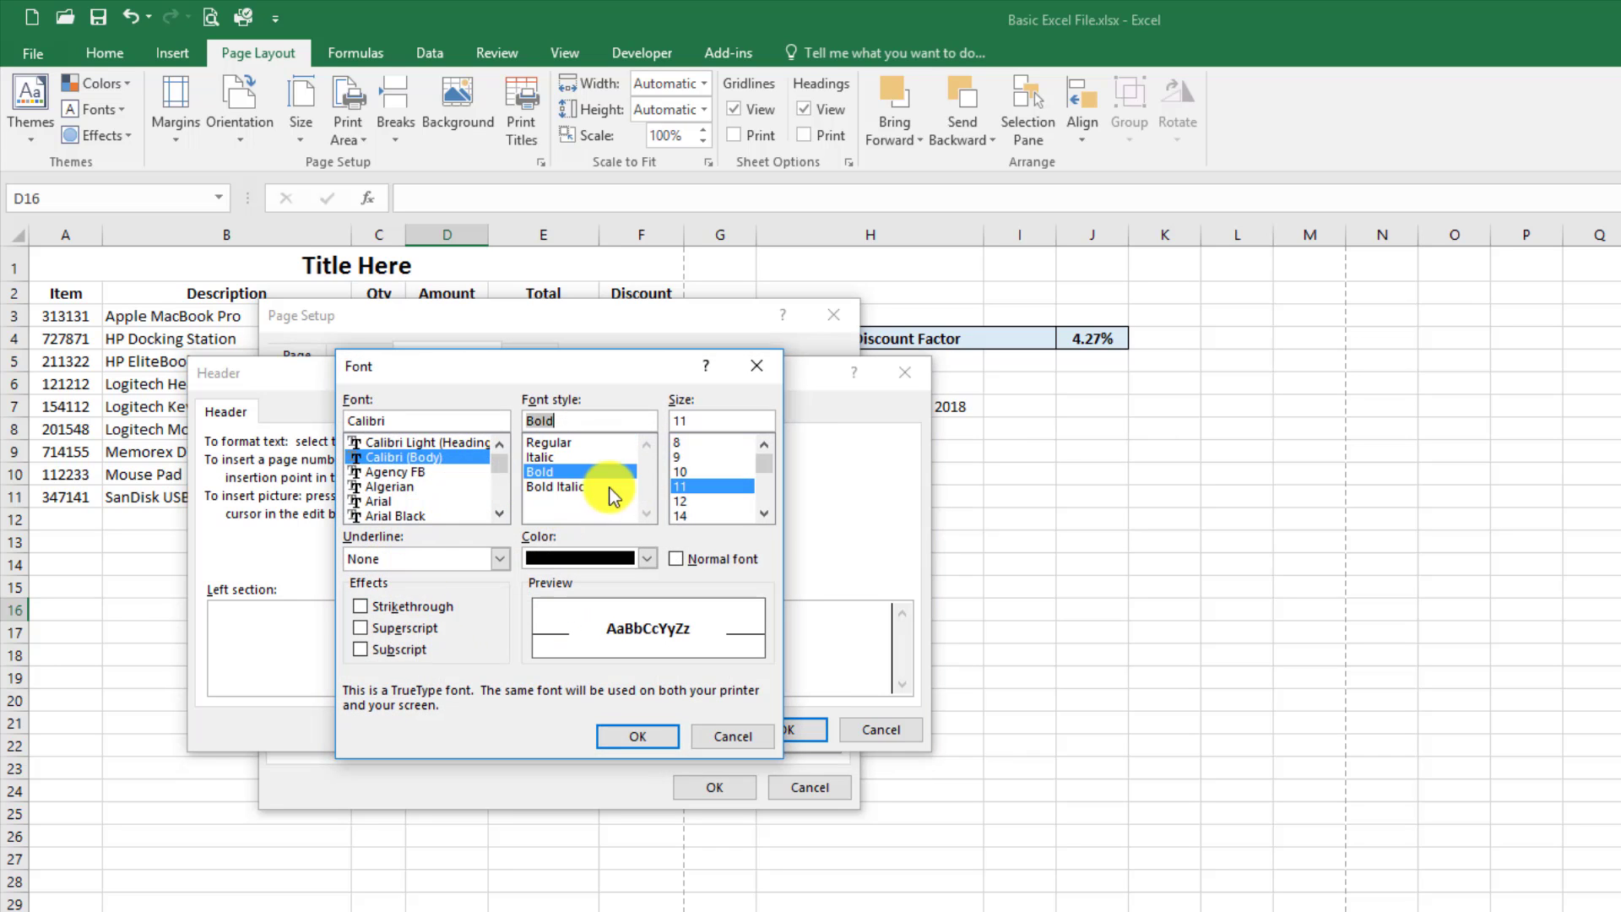
scroll(759, 494, down, 2)
click(691, 508)
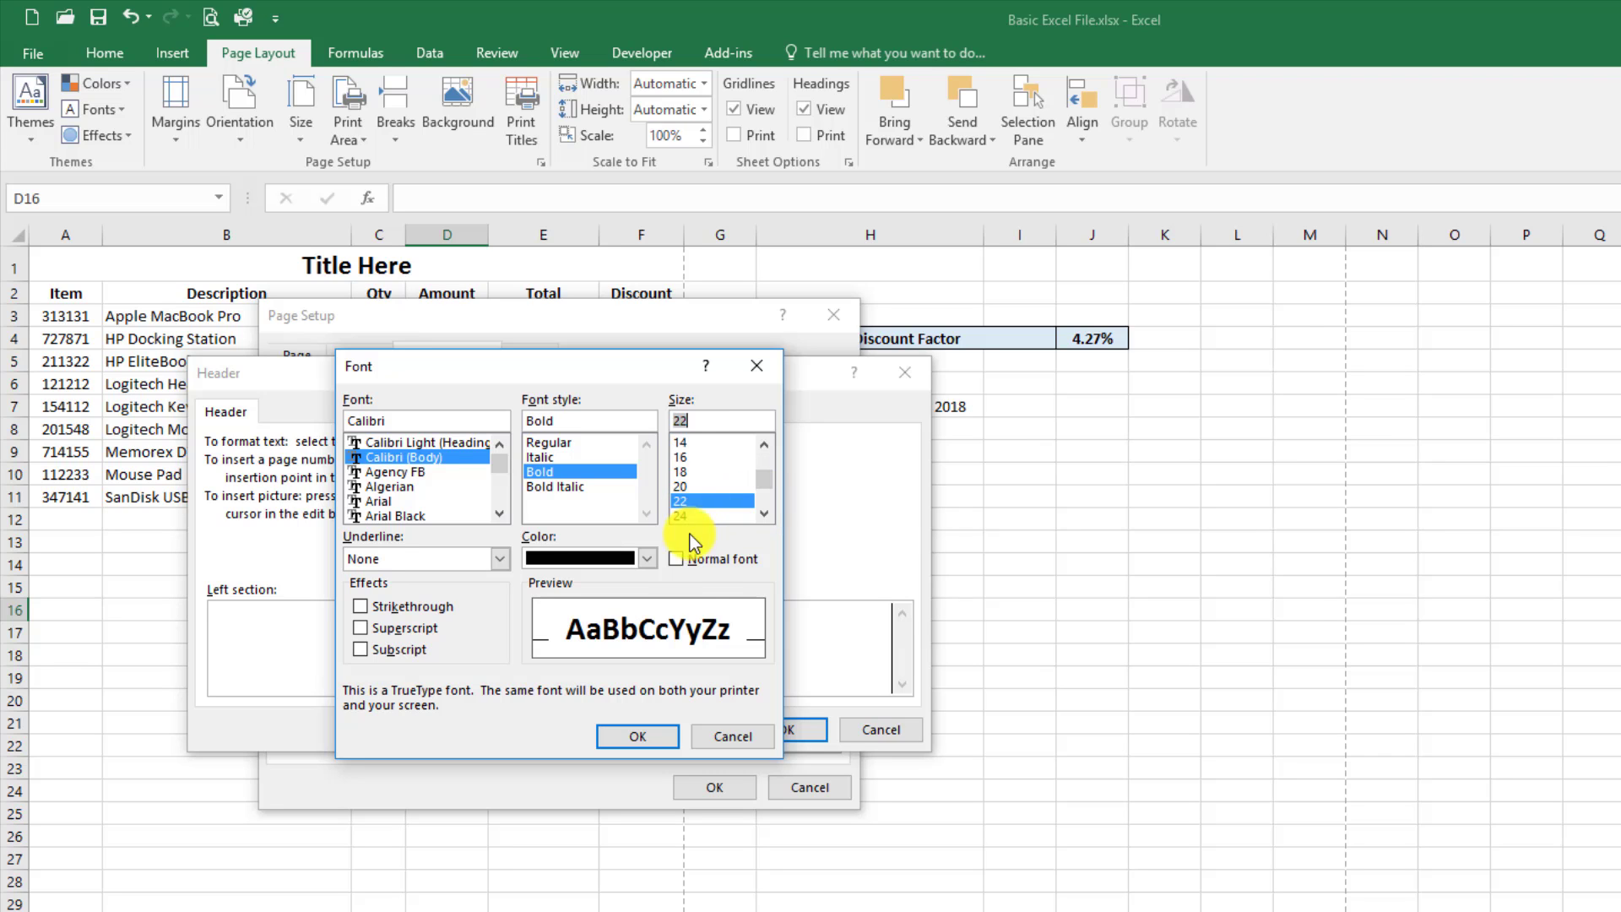
click(644, 736)
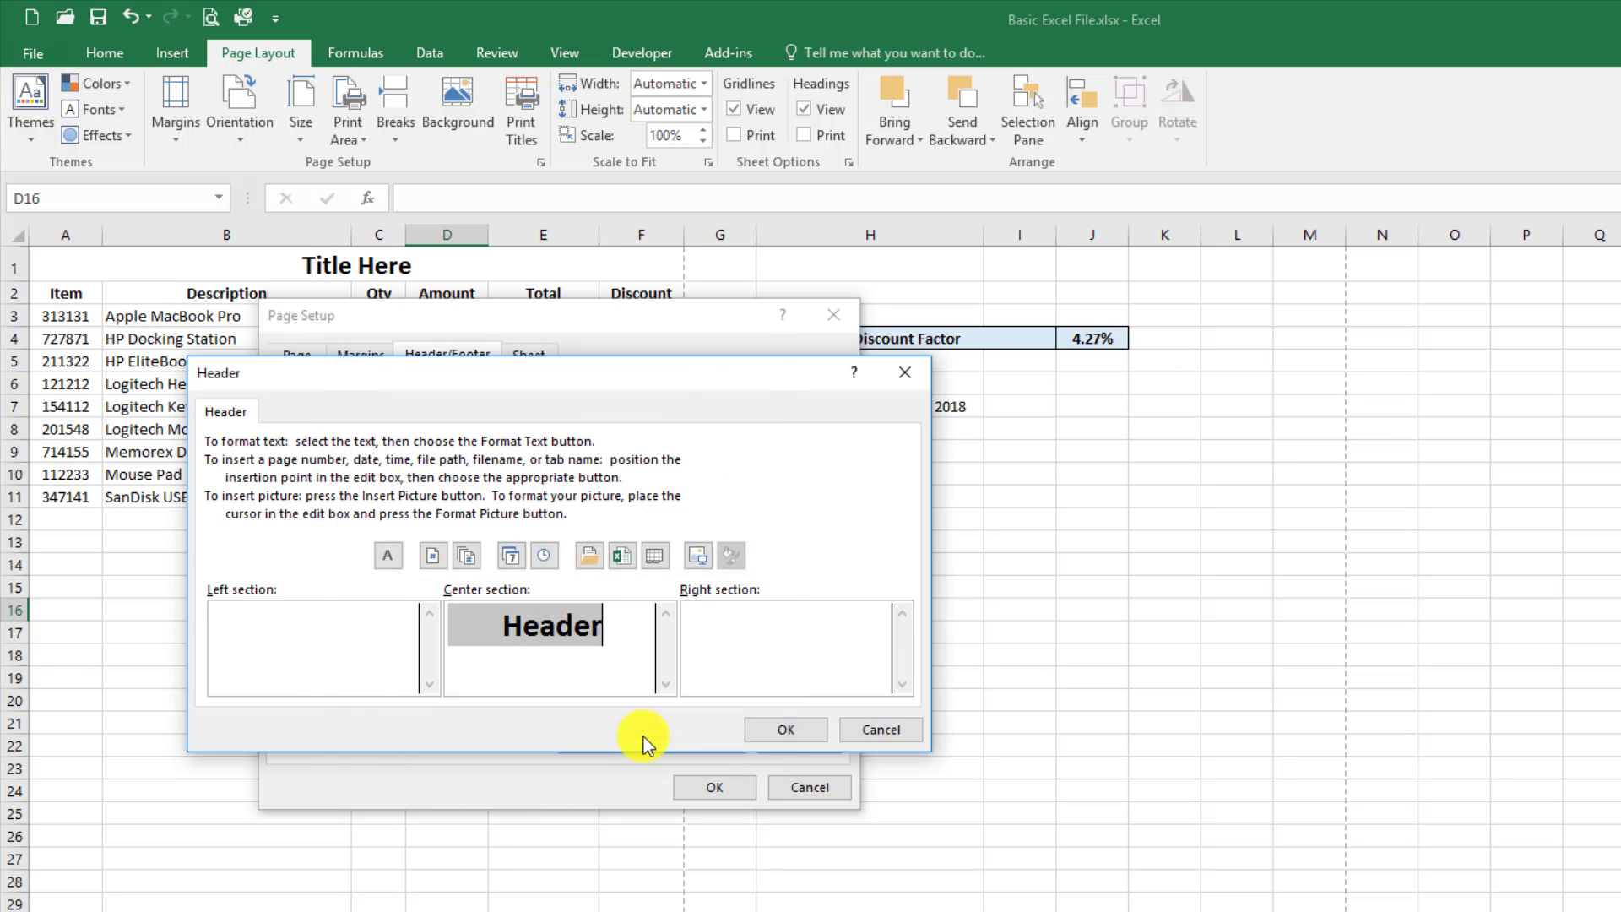
click(785, 730)
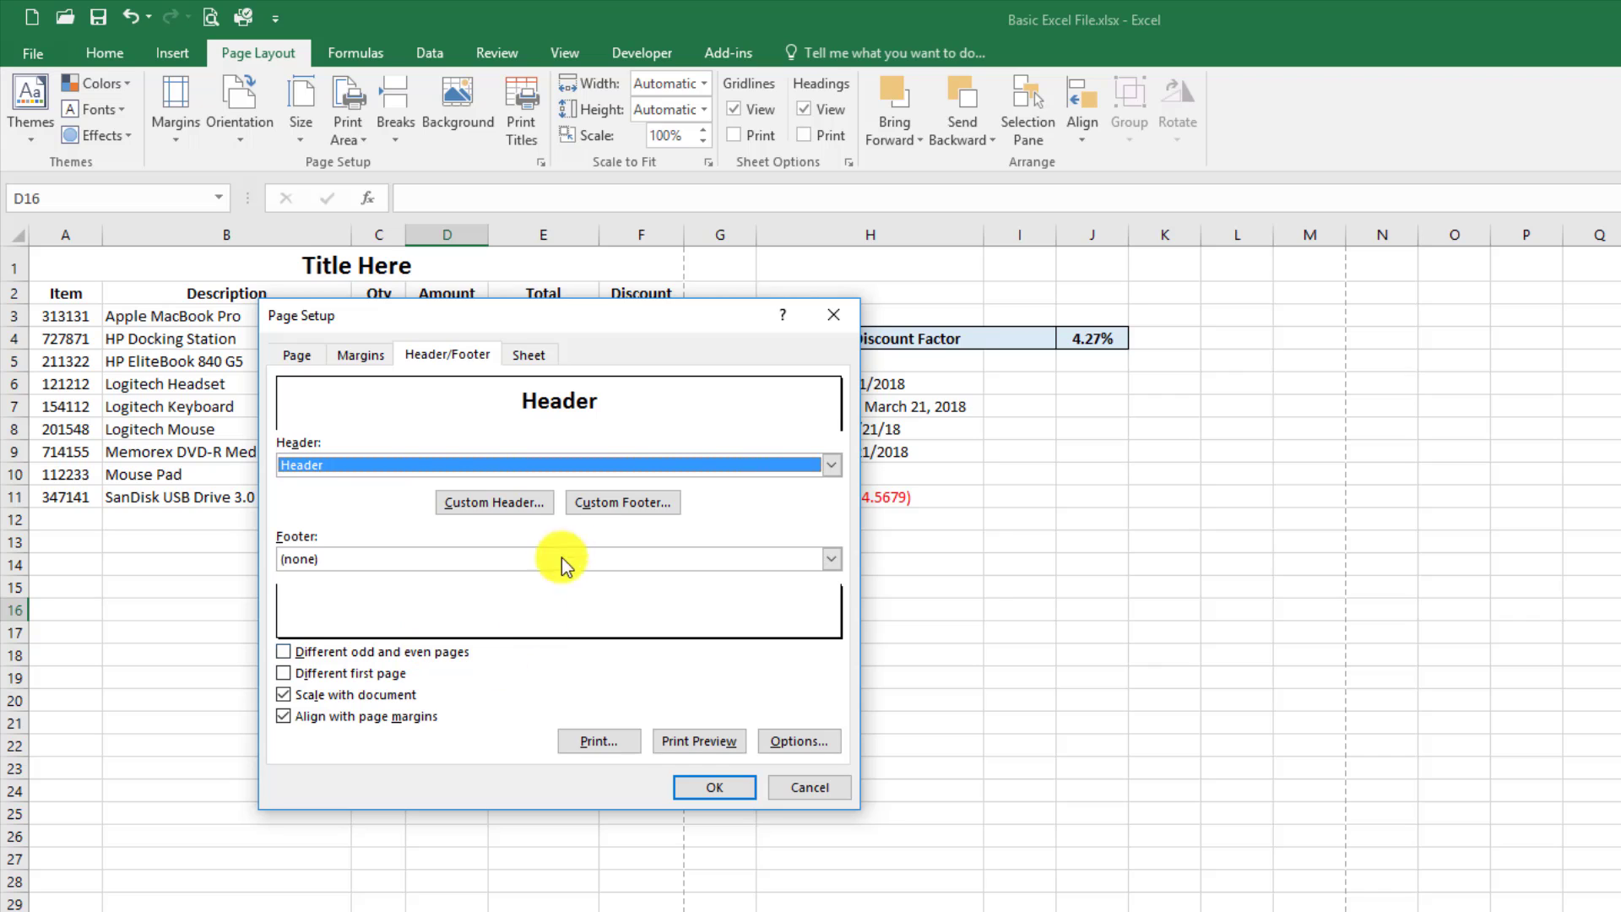
Add a custom footer reading "Page &[Page] of &[Pages]" in the right section and apply the page setup
click(604, 500)
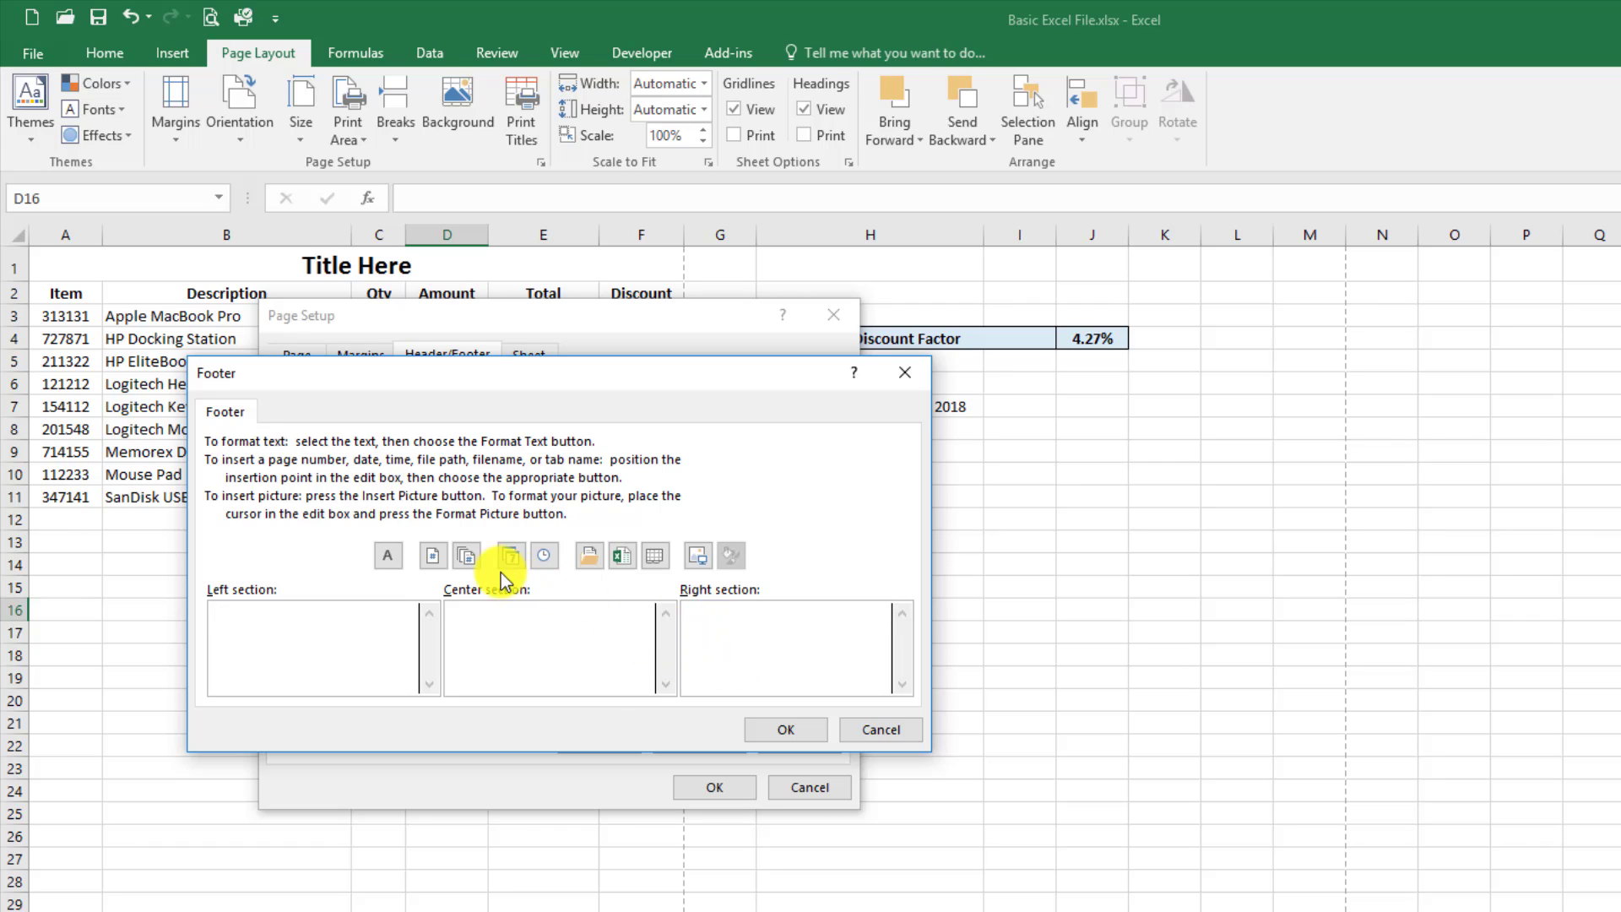
click(471, 557)
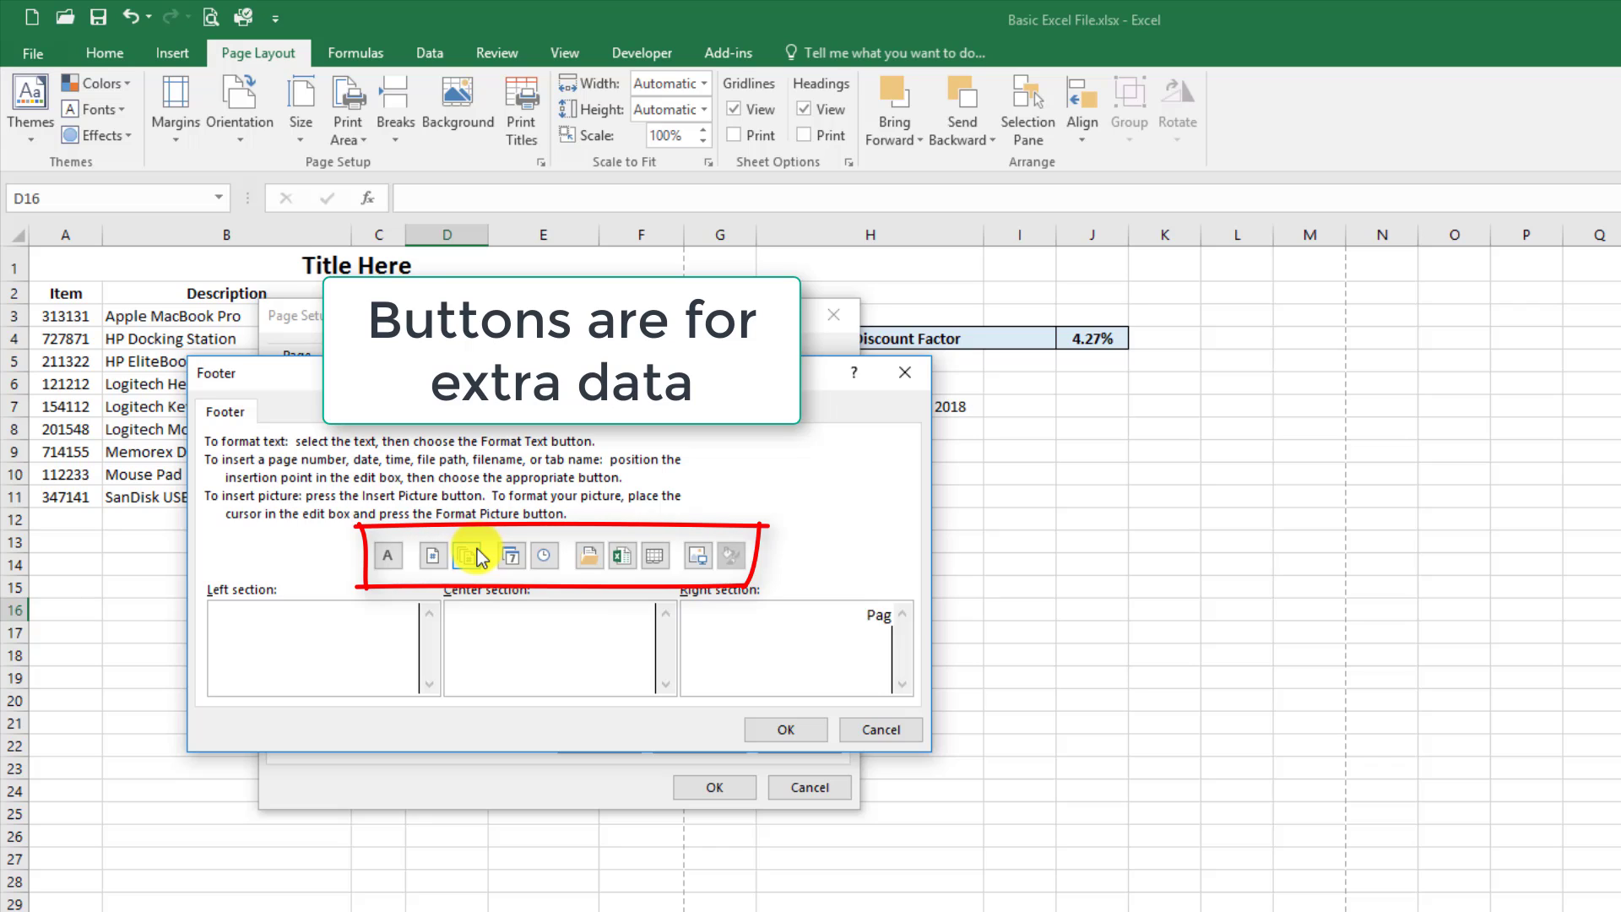
click(432, 557)
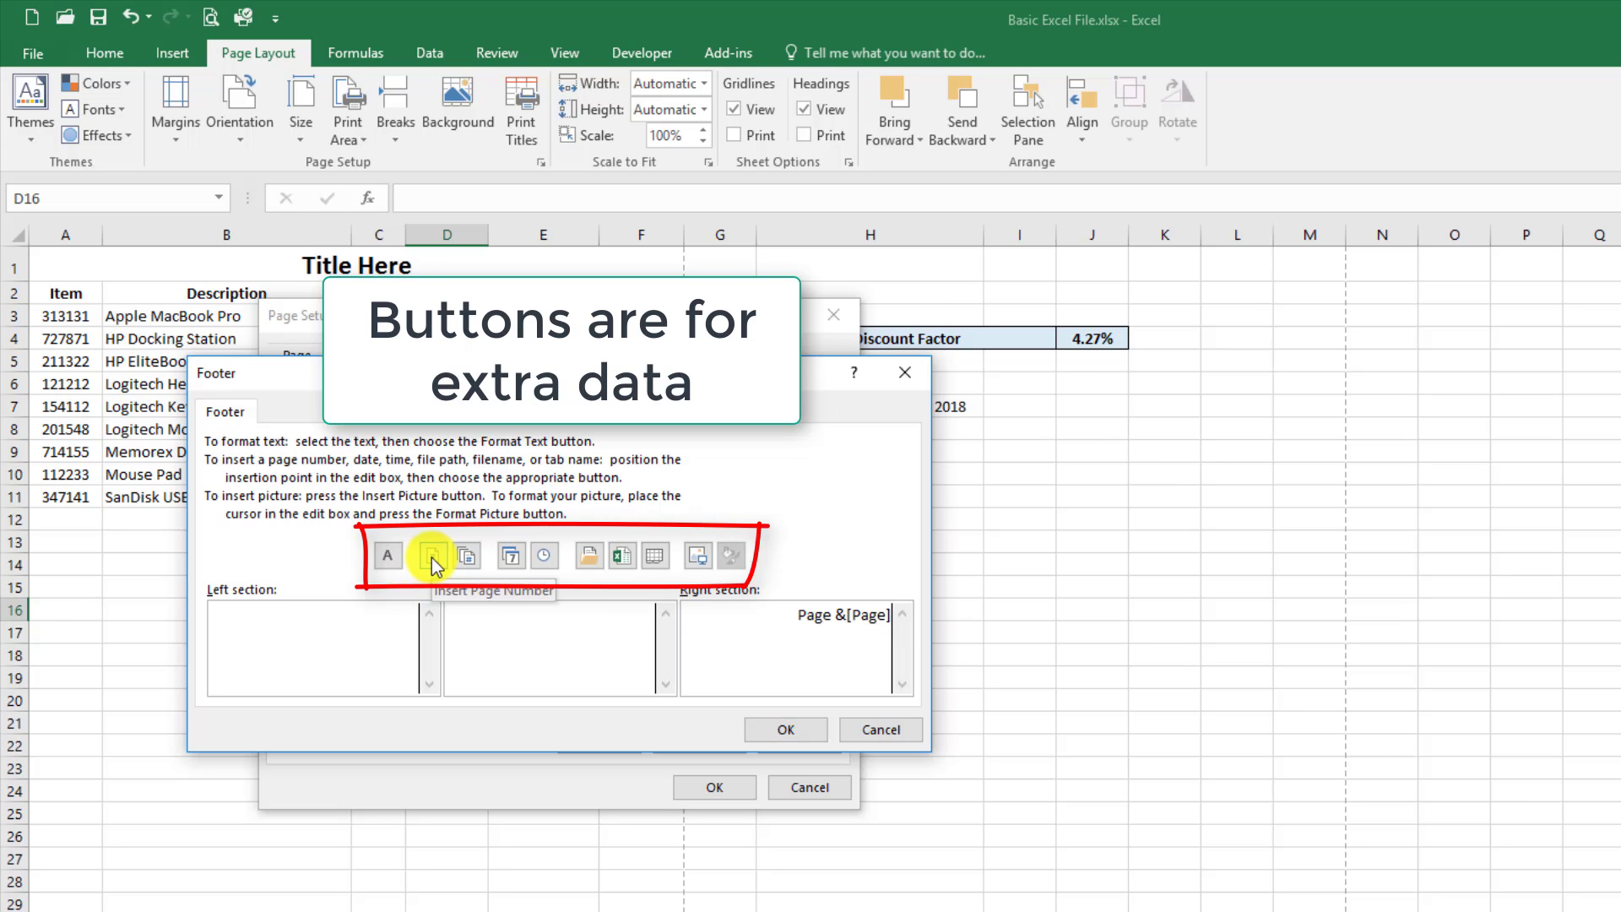
text(of)
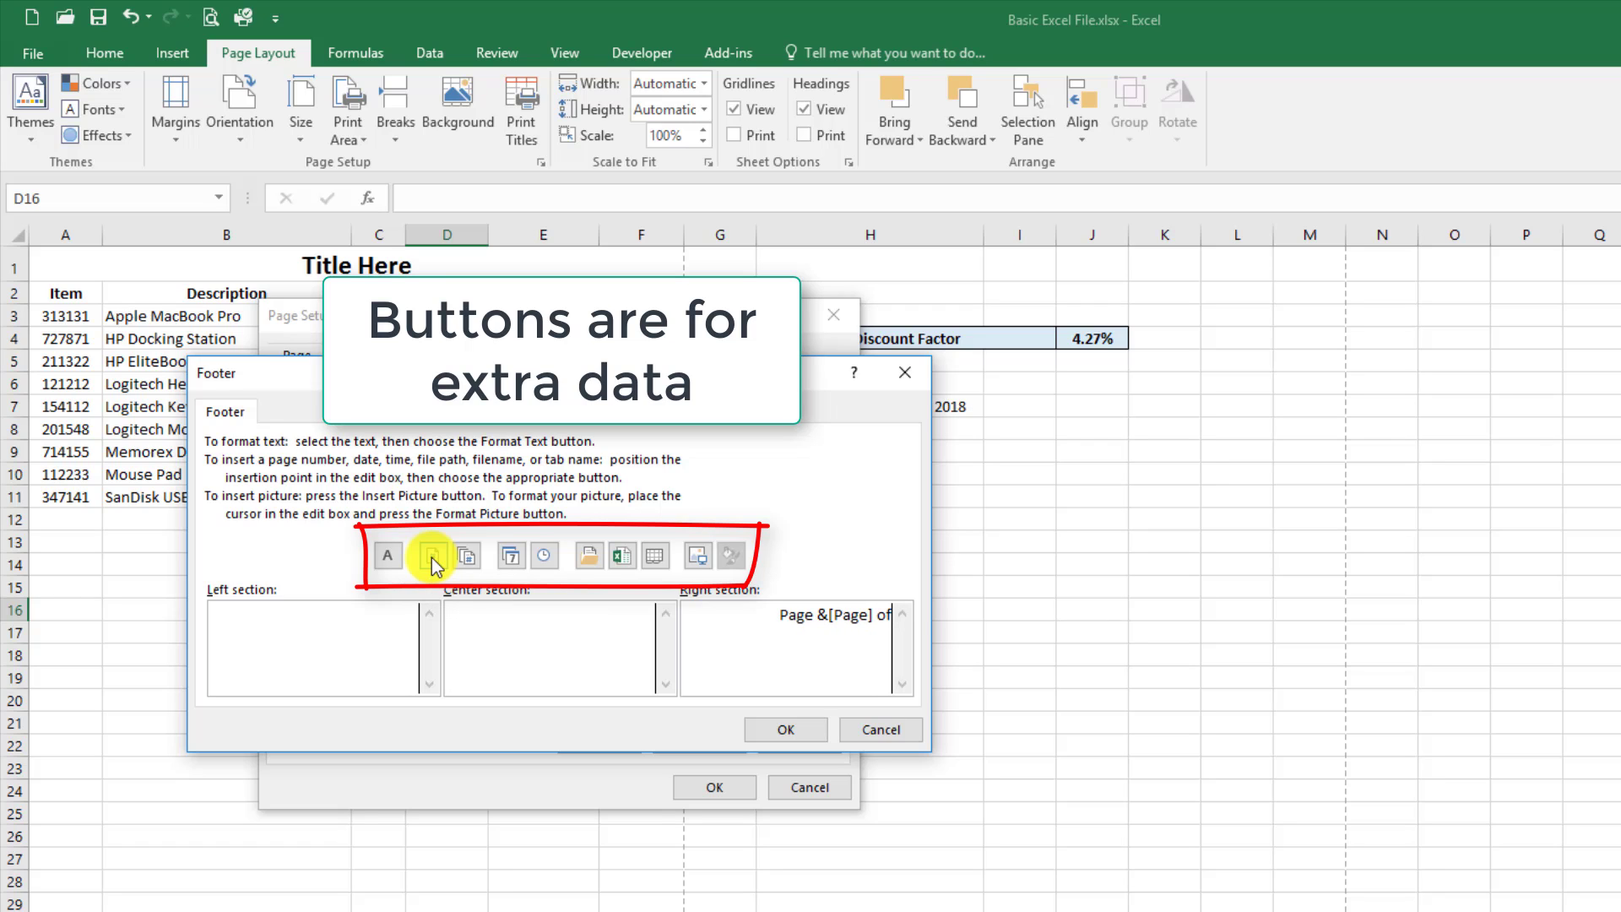
click(477, 557)
click(780, 729)
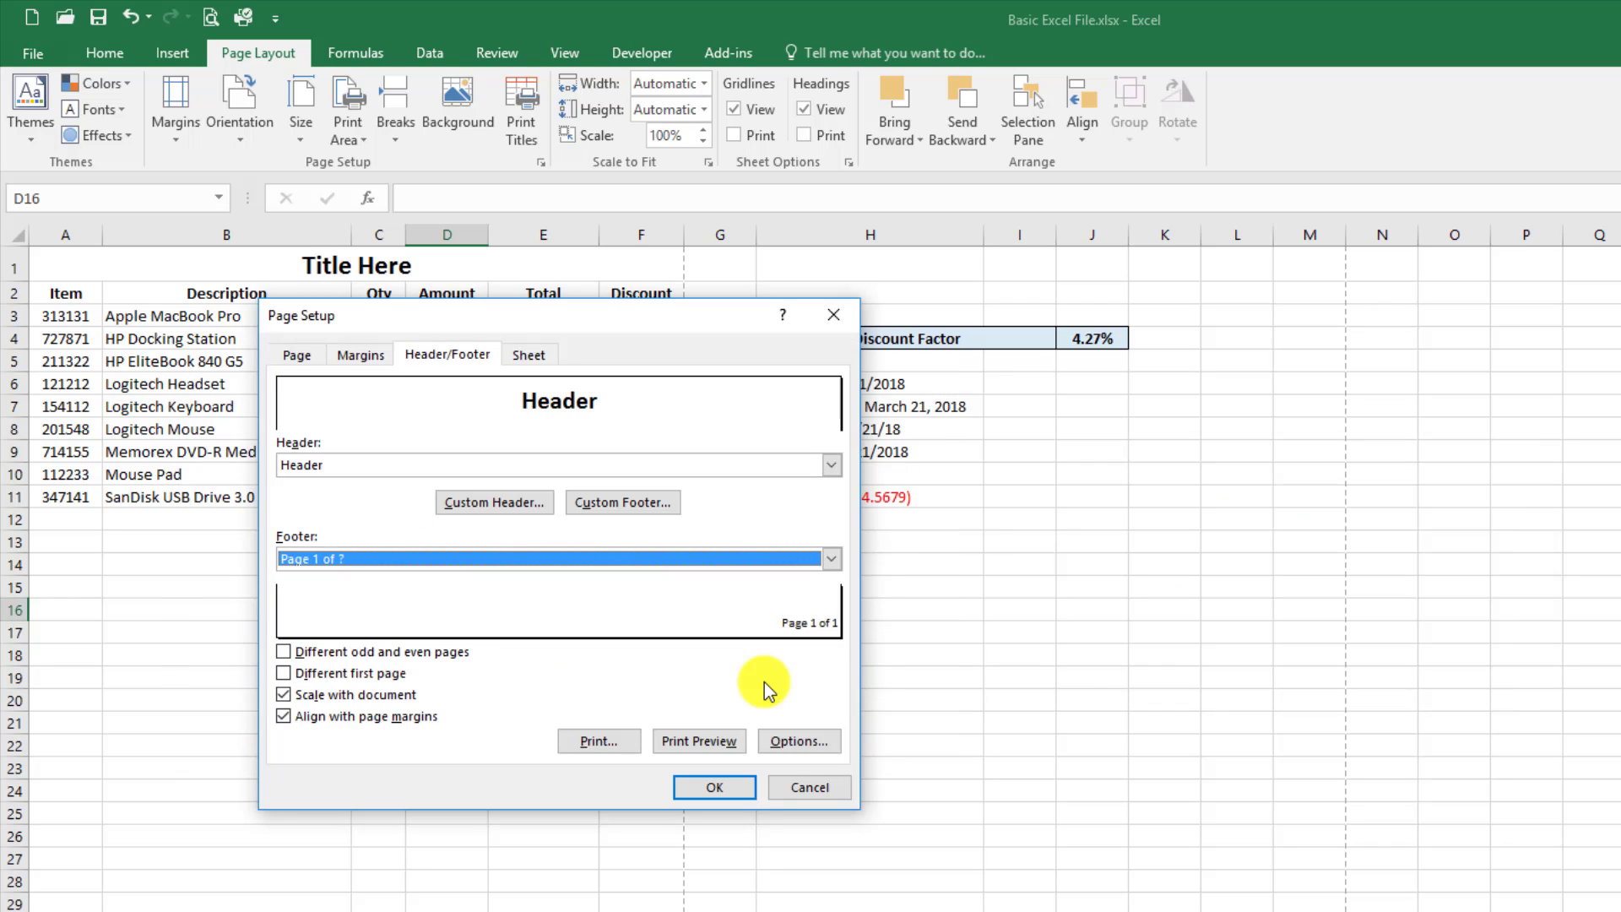
click(715, 787)
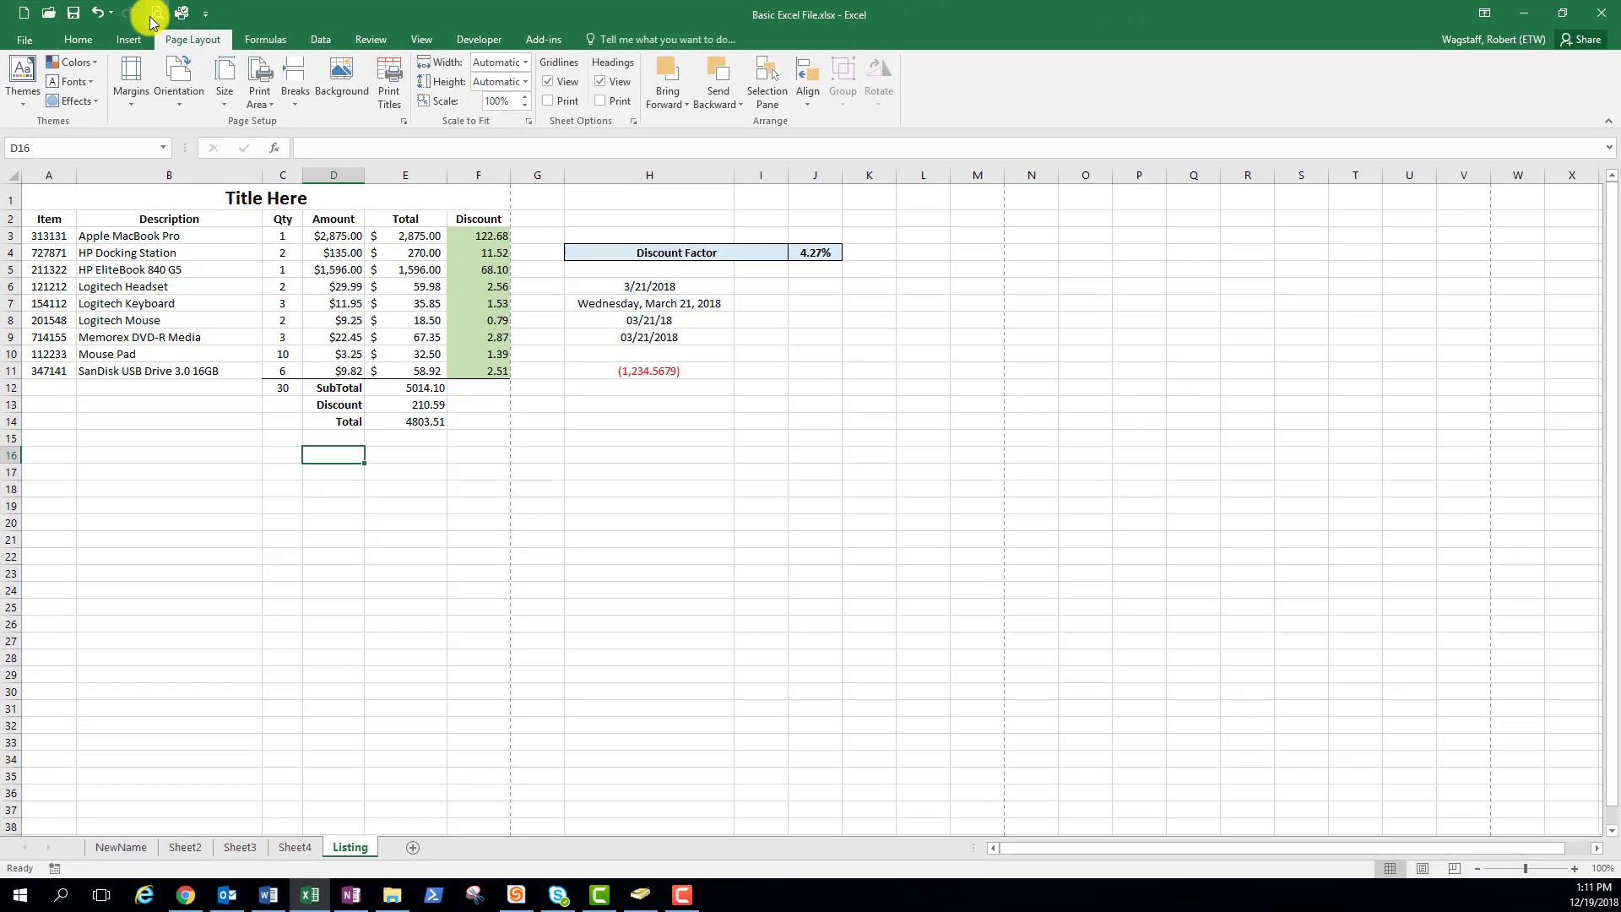
Check the header, footer and centering in the print preview, and return to the worksheet
click(155, 14)
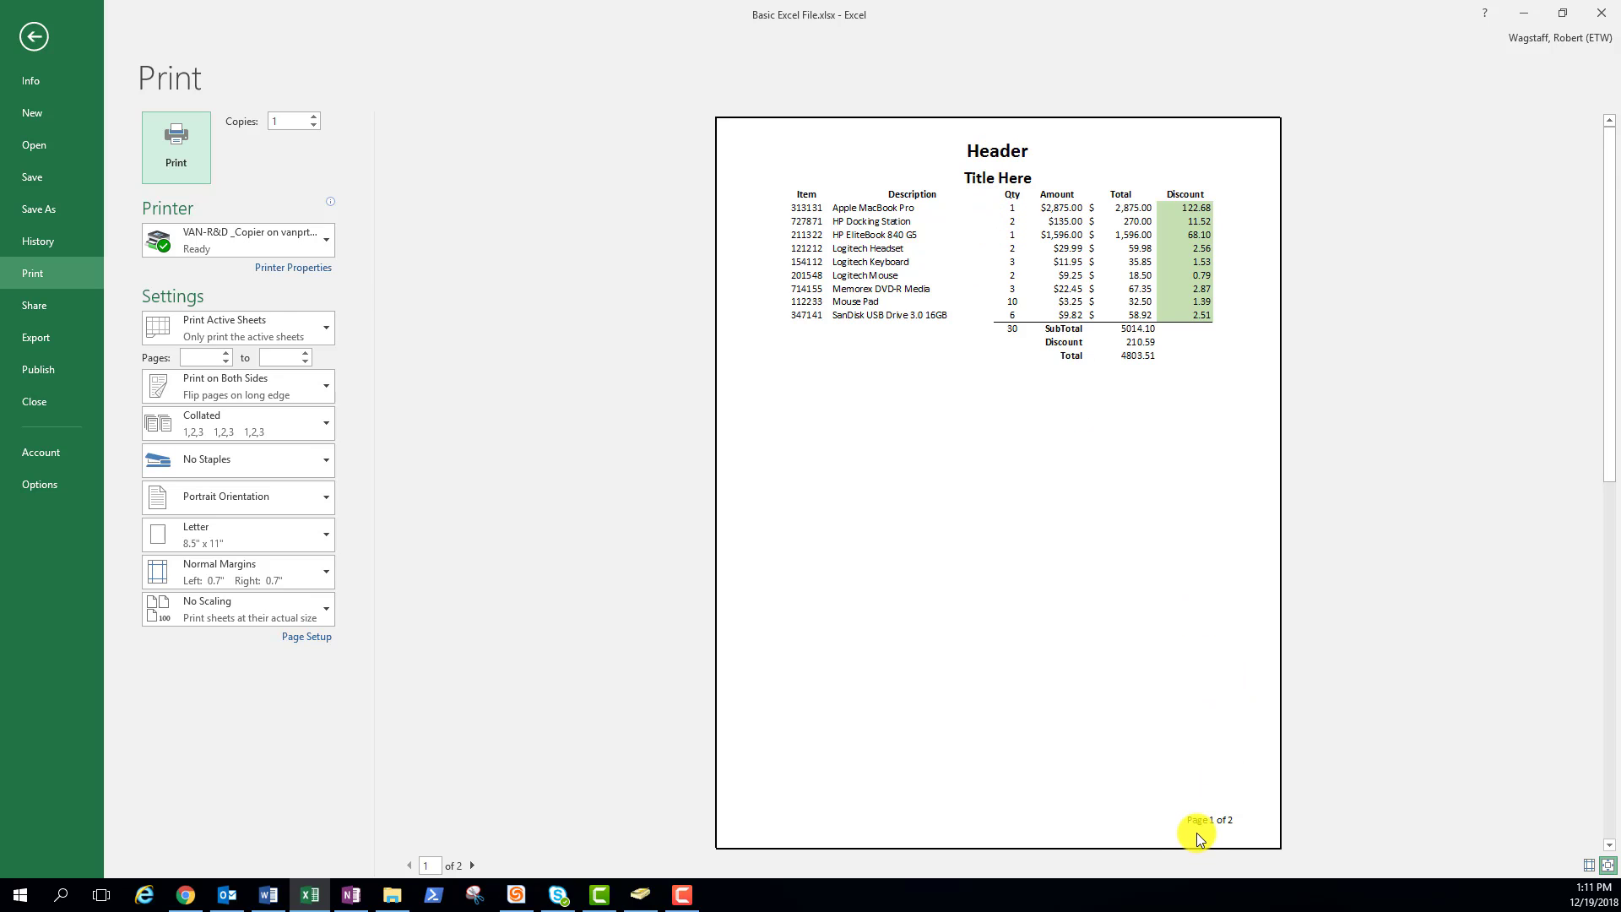
key(Escape)
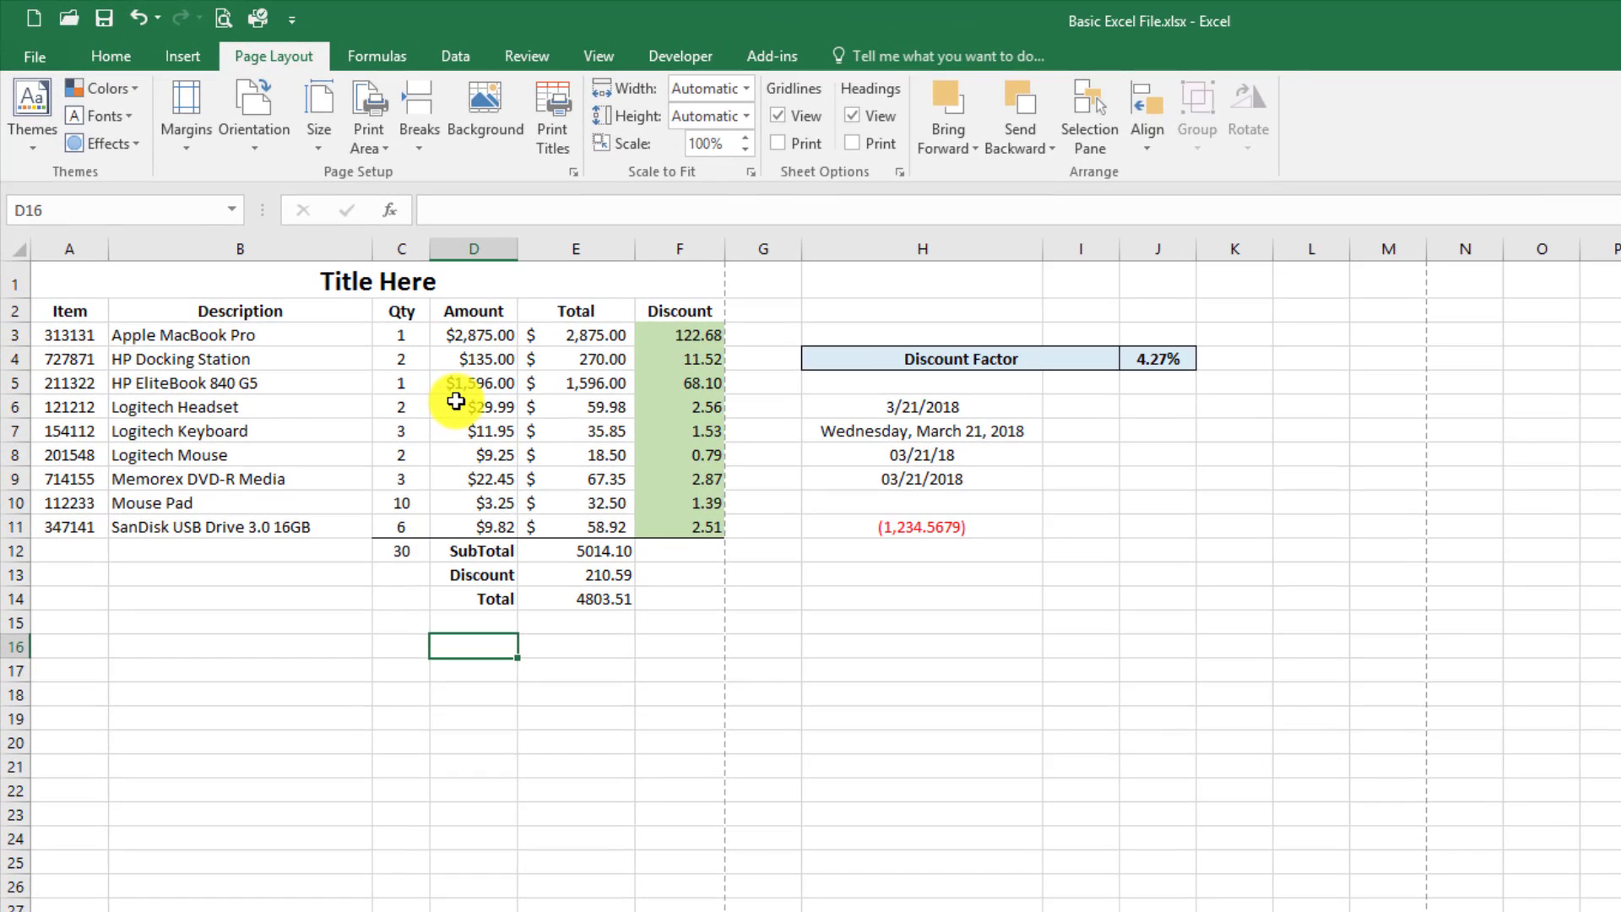
click(458, 404)
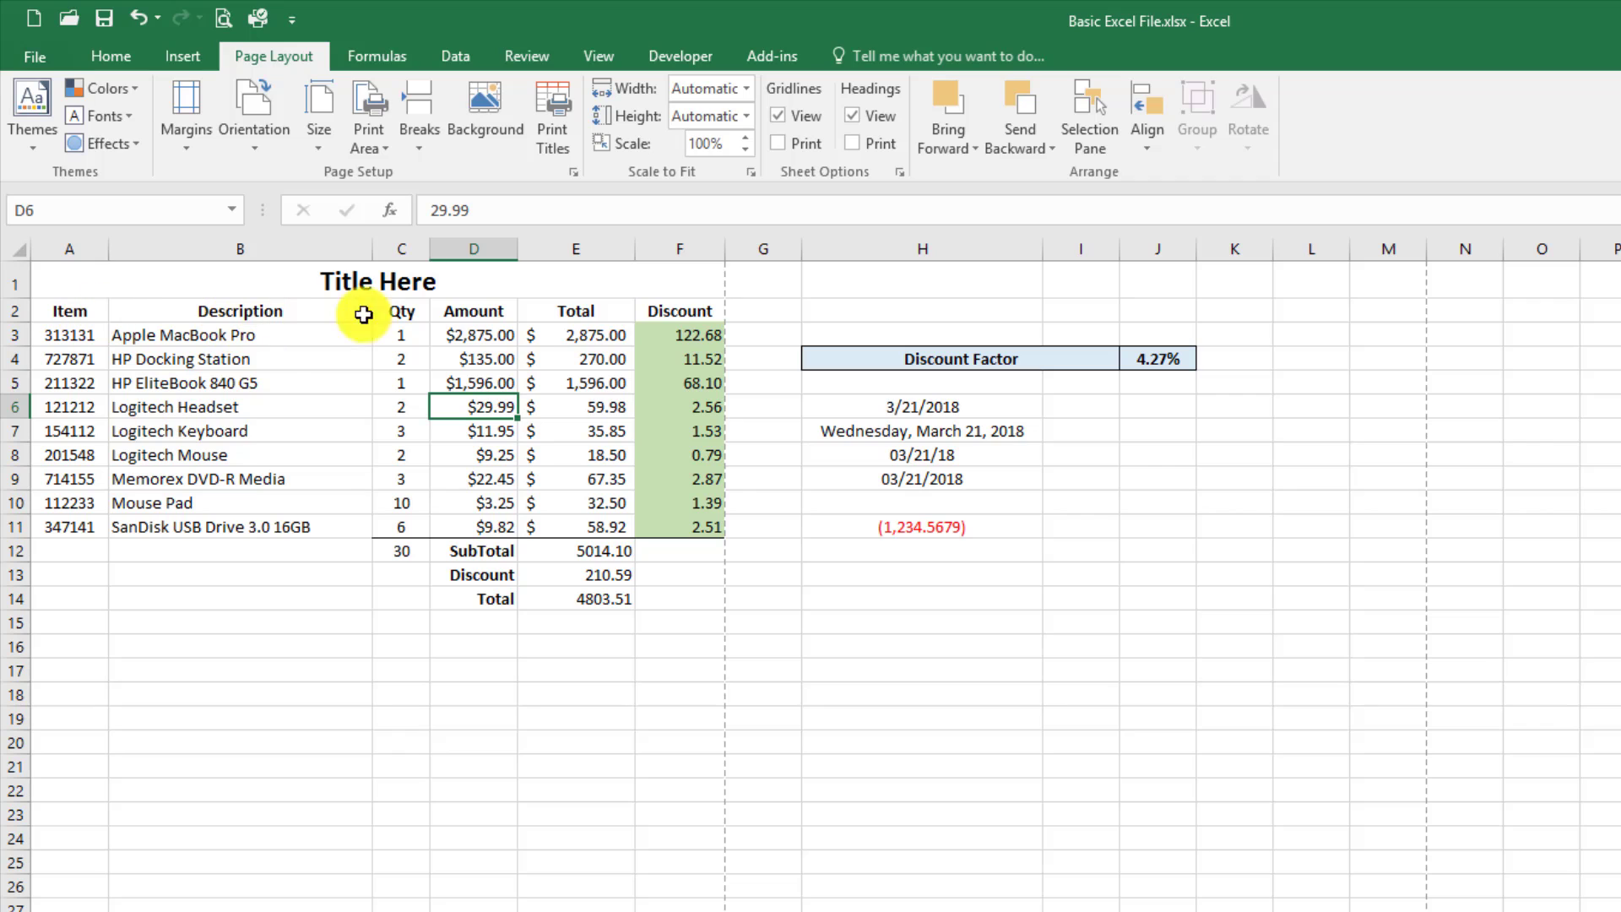
Set row 2 ($2:$2) as the print title row repeated at the top of each page, and select header cells A2 to F2
click(559, 127)
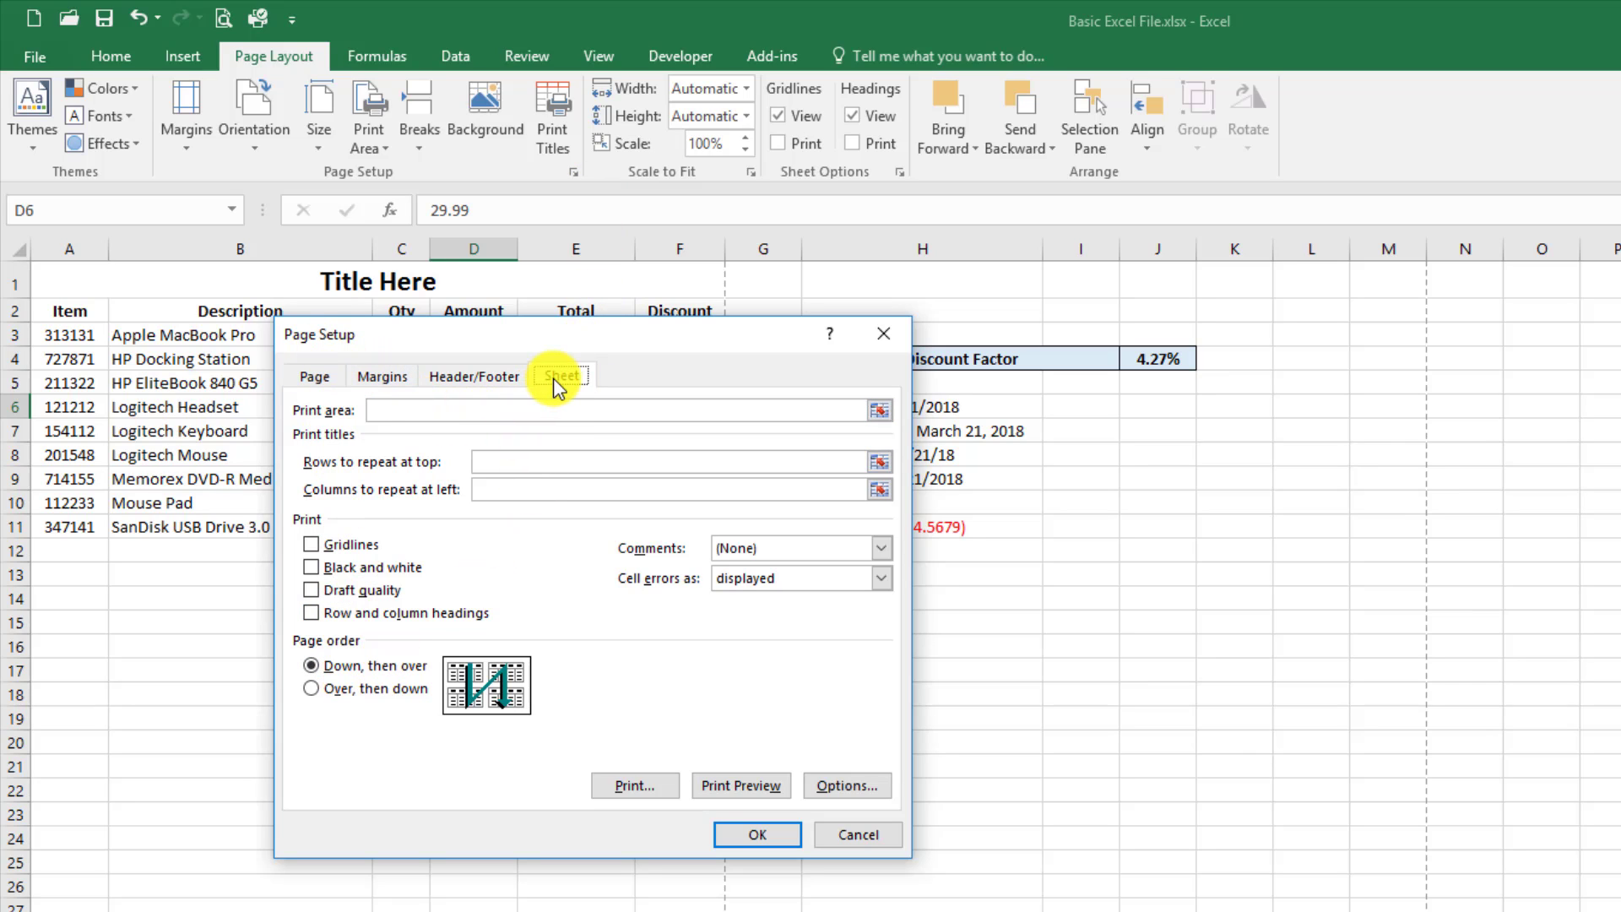
click(494, 462)
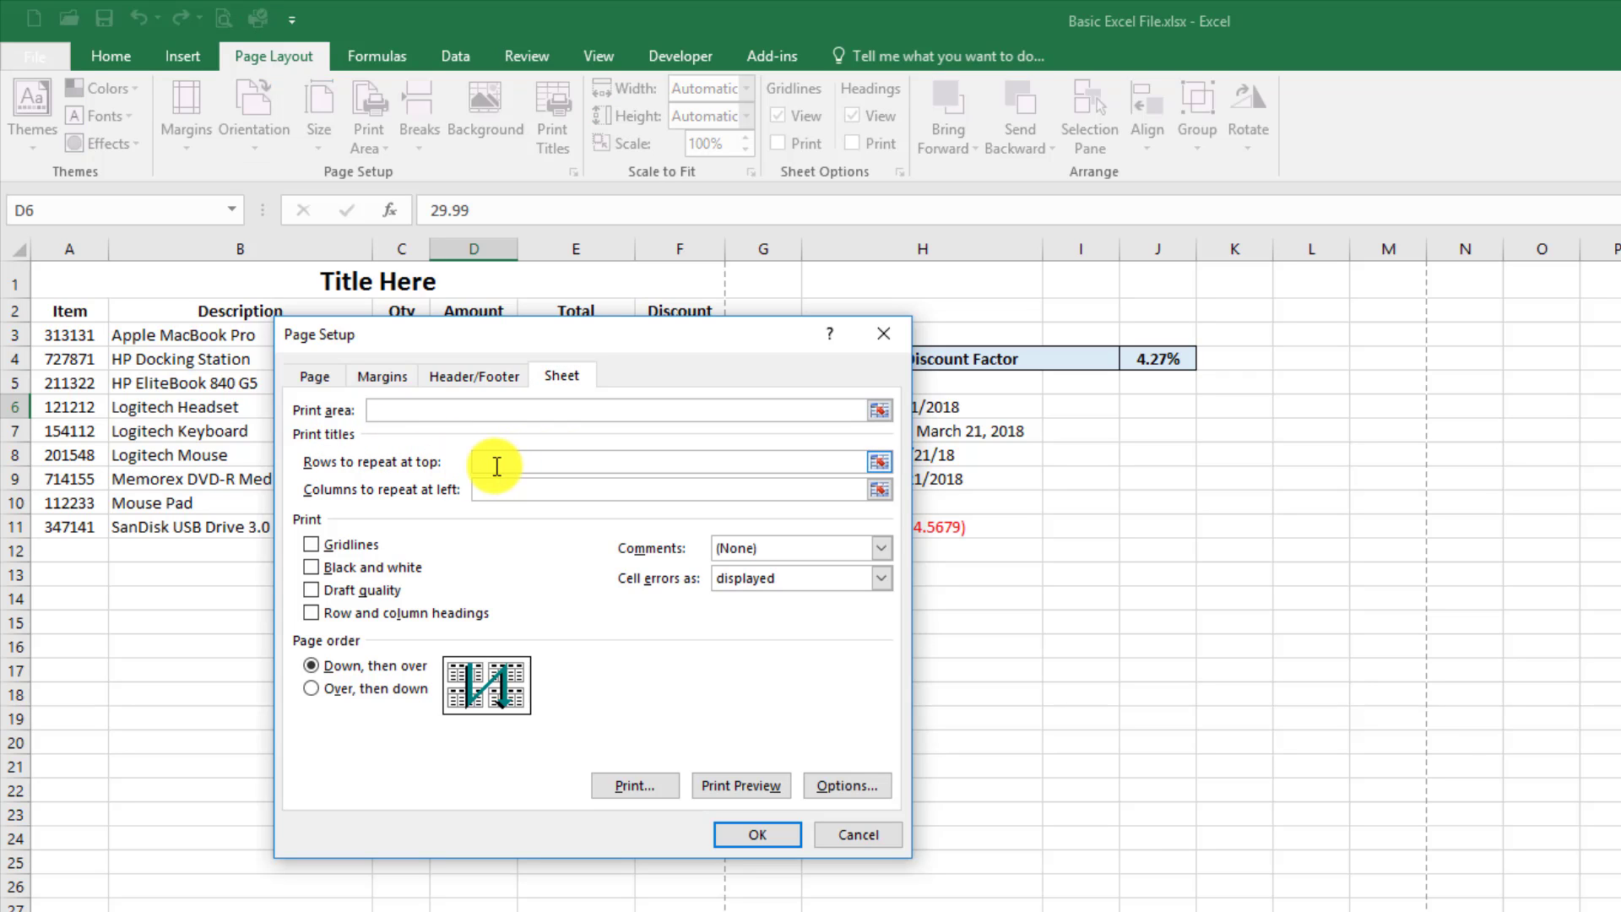
click(880, 462)
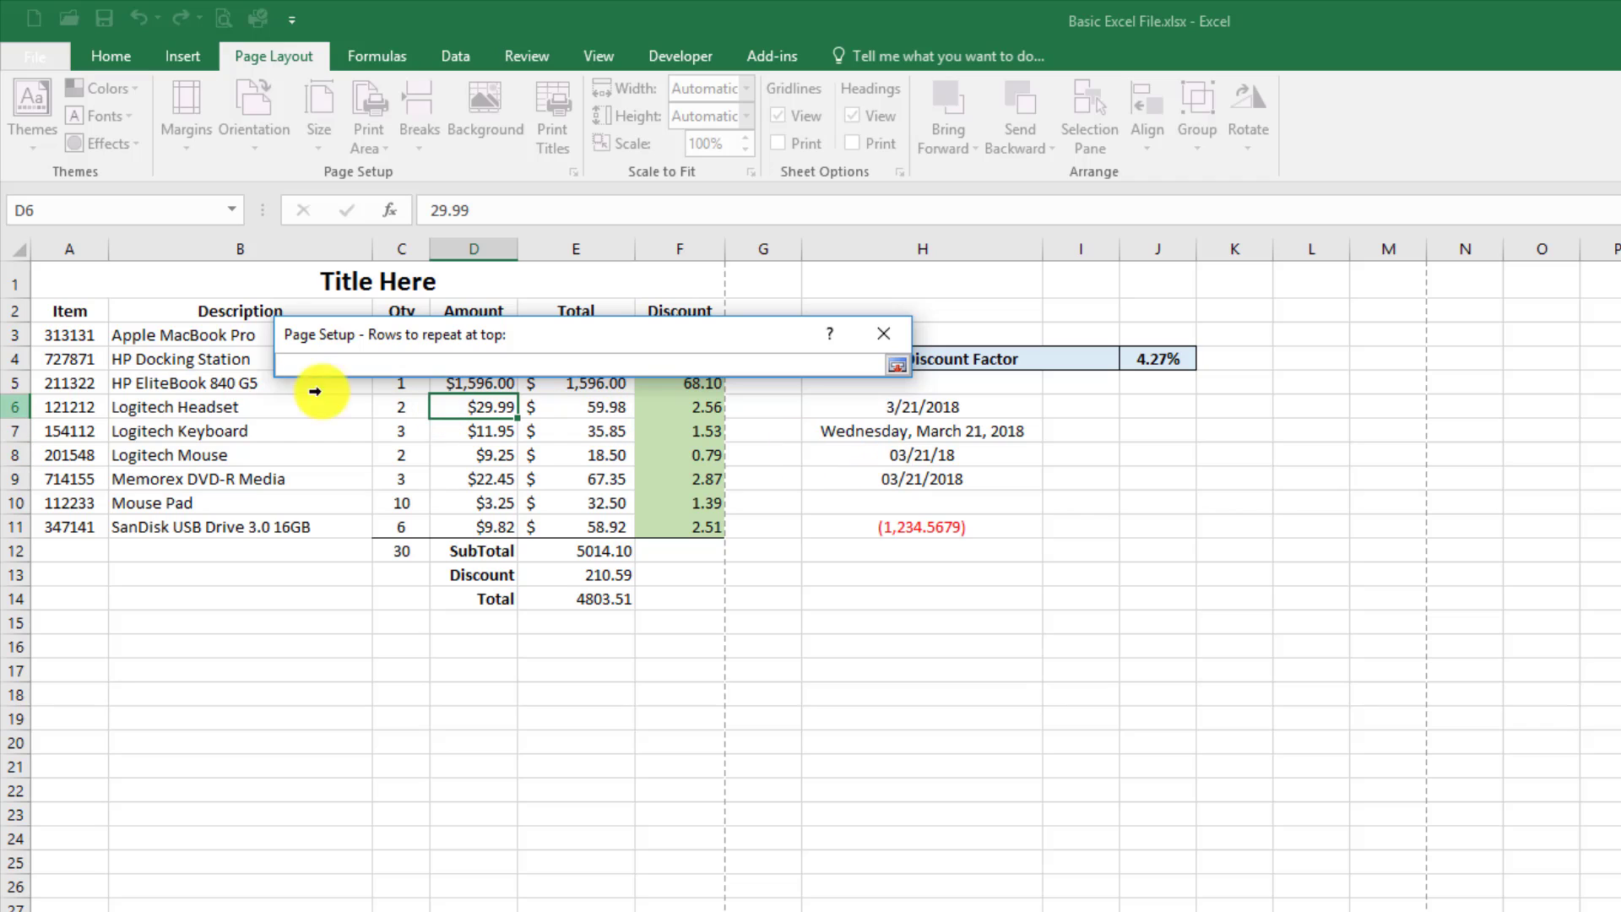
click(19, 313)
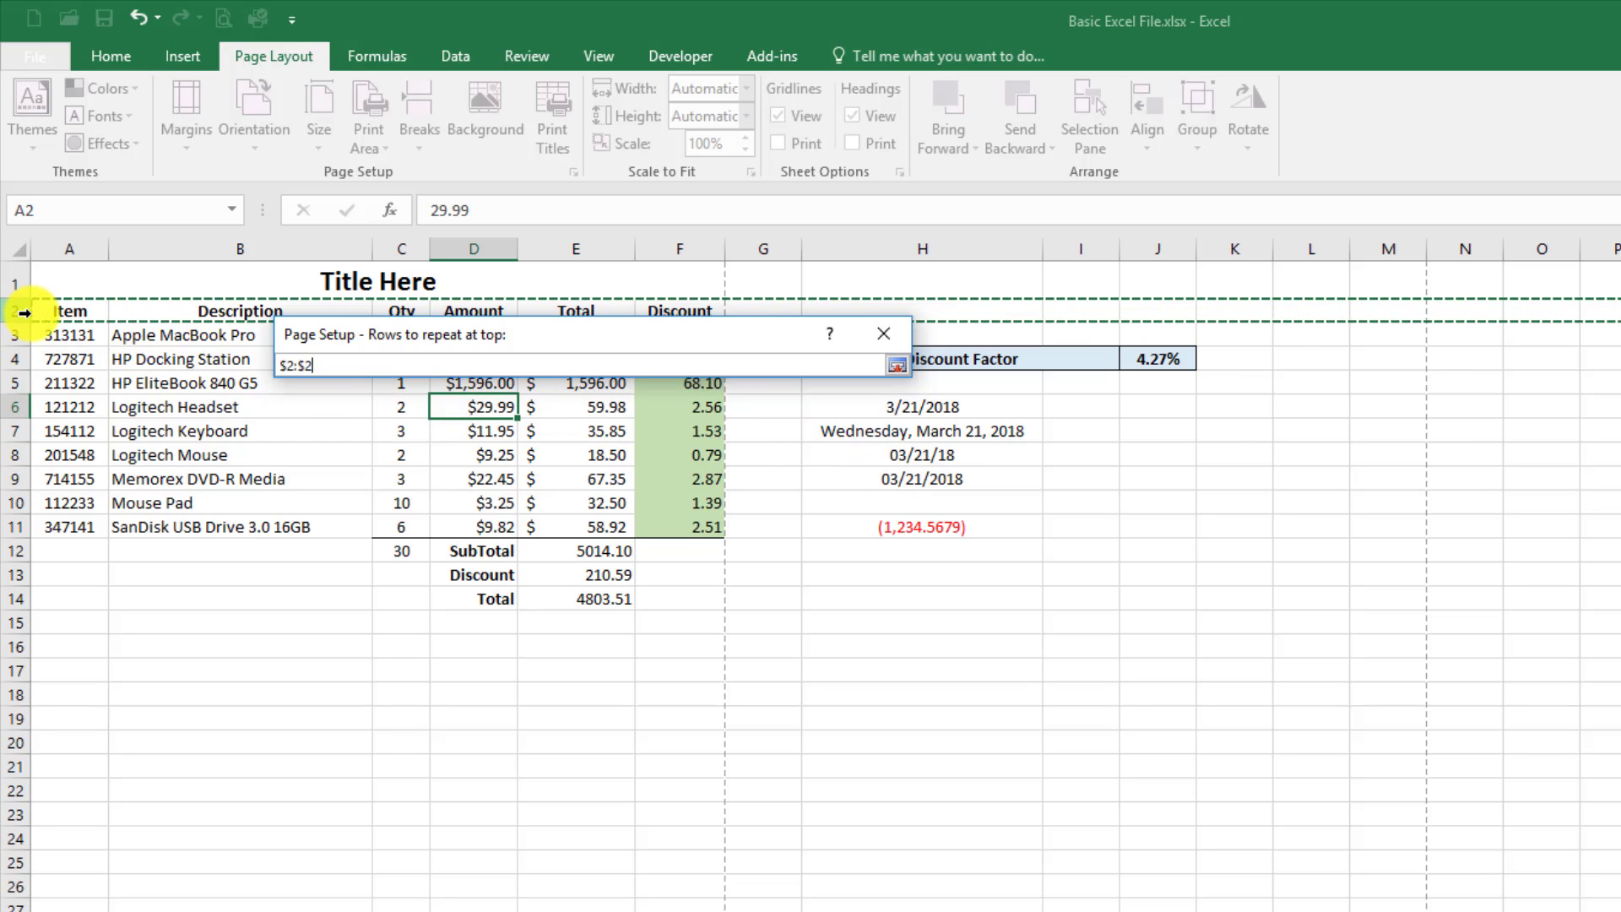
click(895, 366)
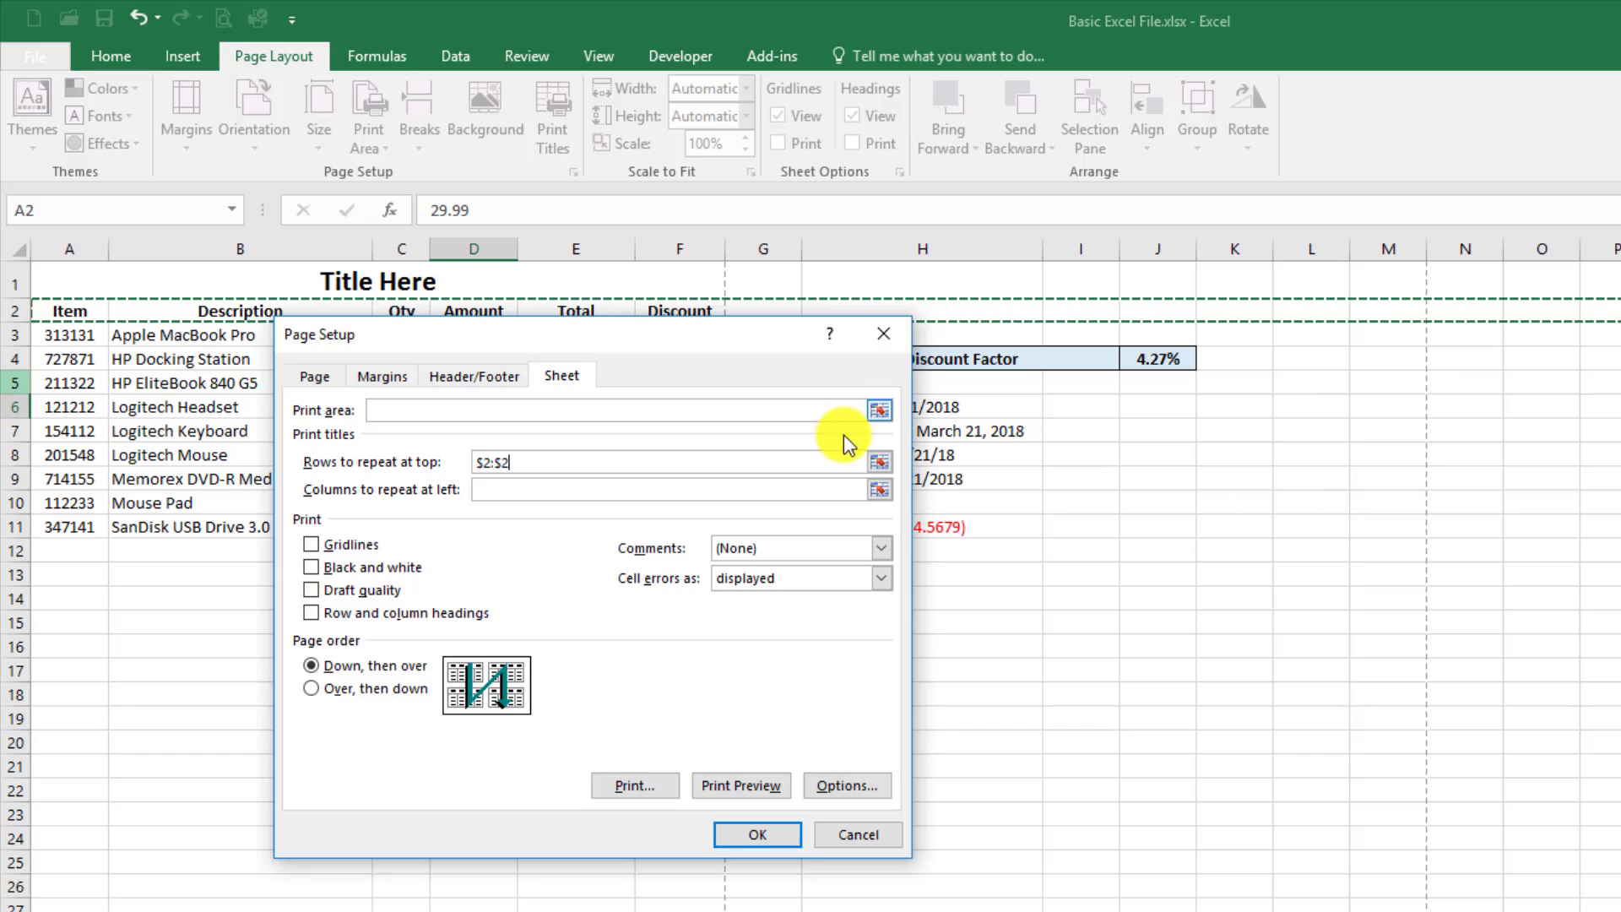
click(770, 834)
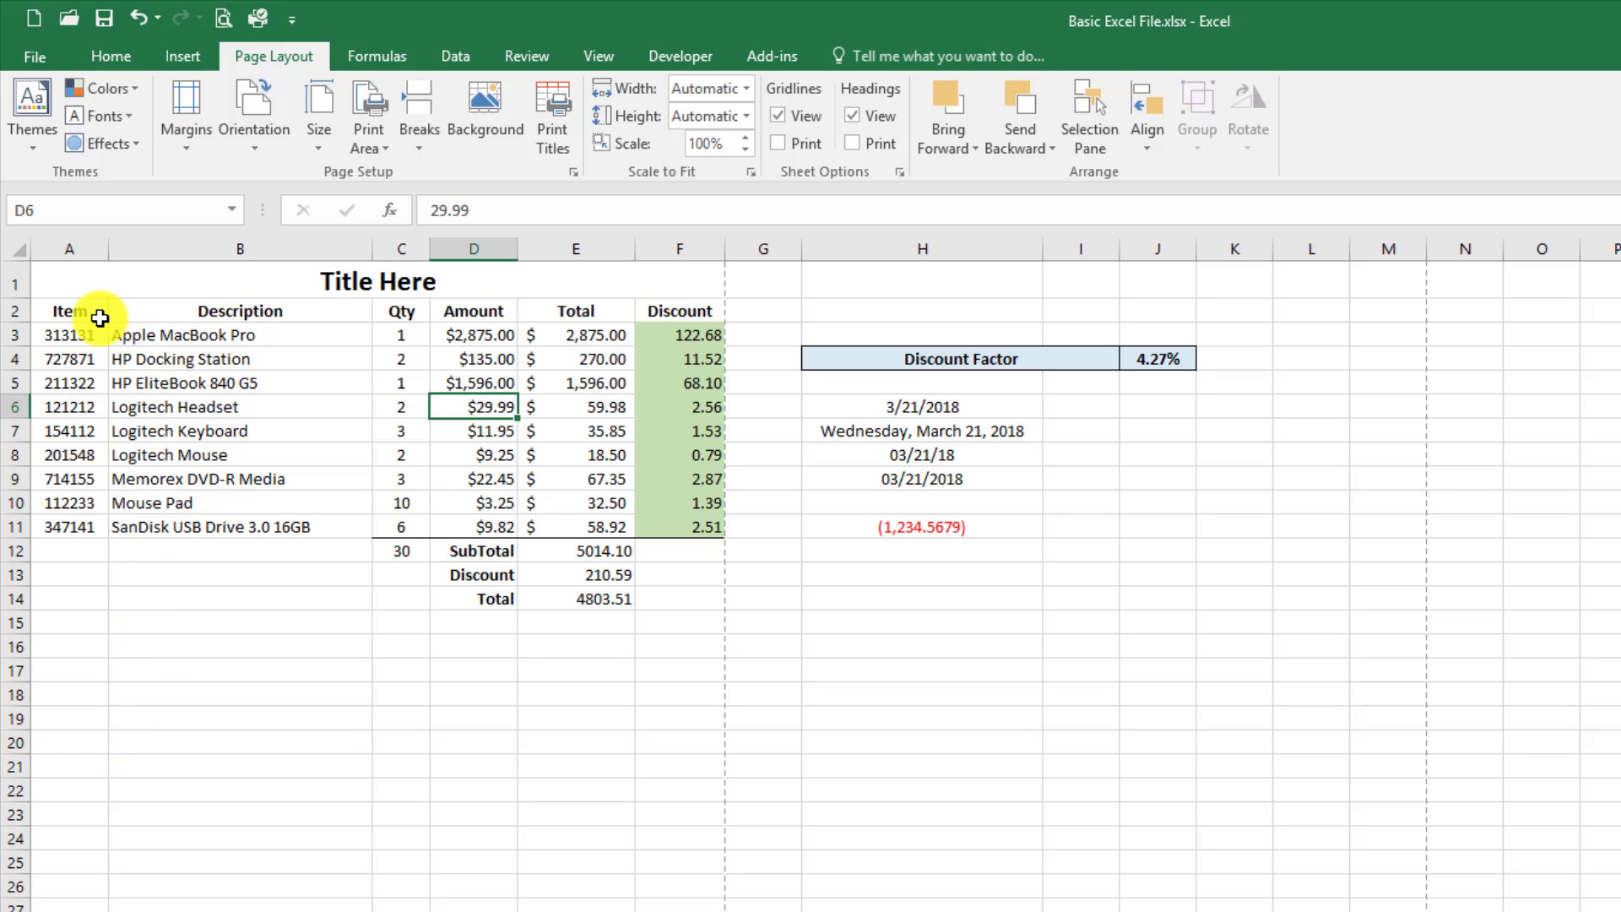
drag(79, 314, 673, 314)
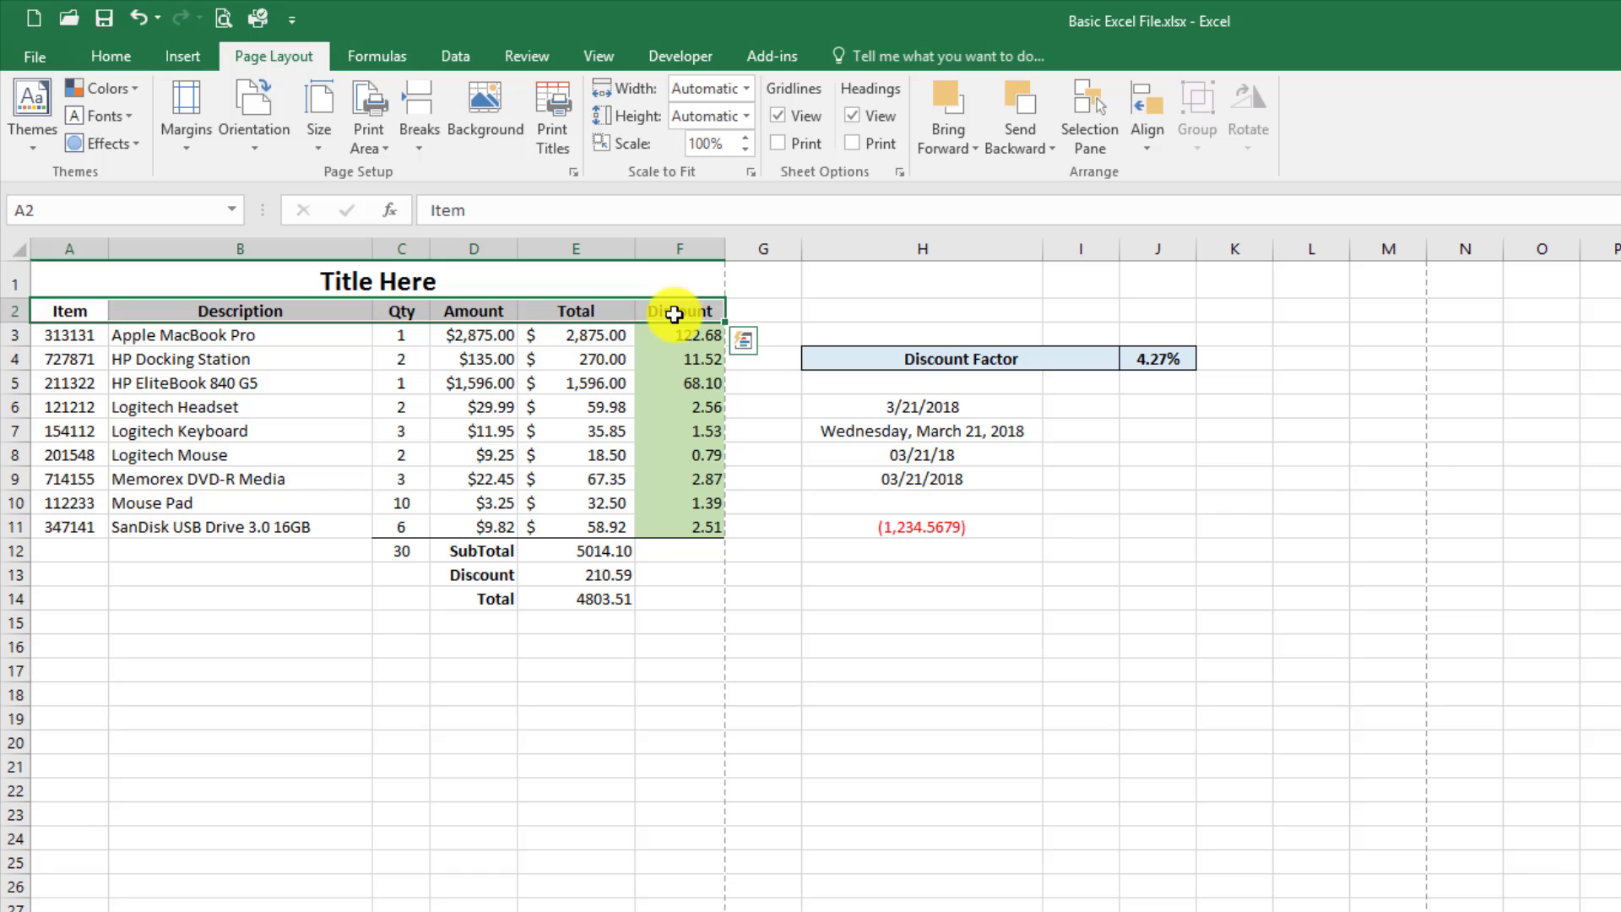